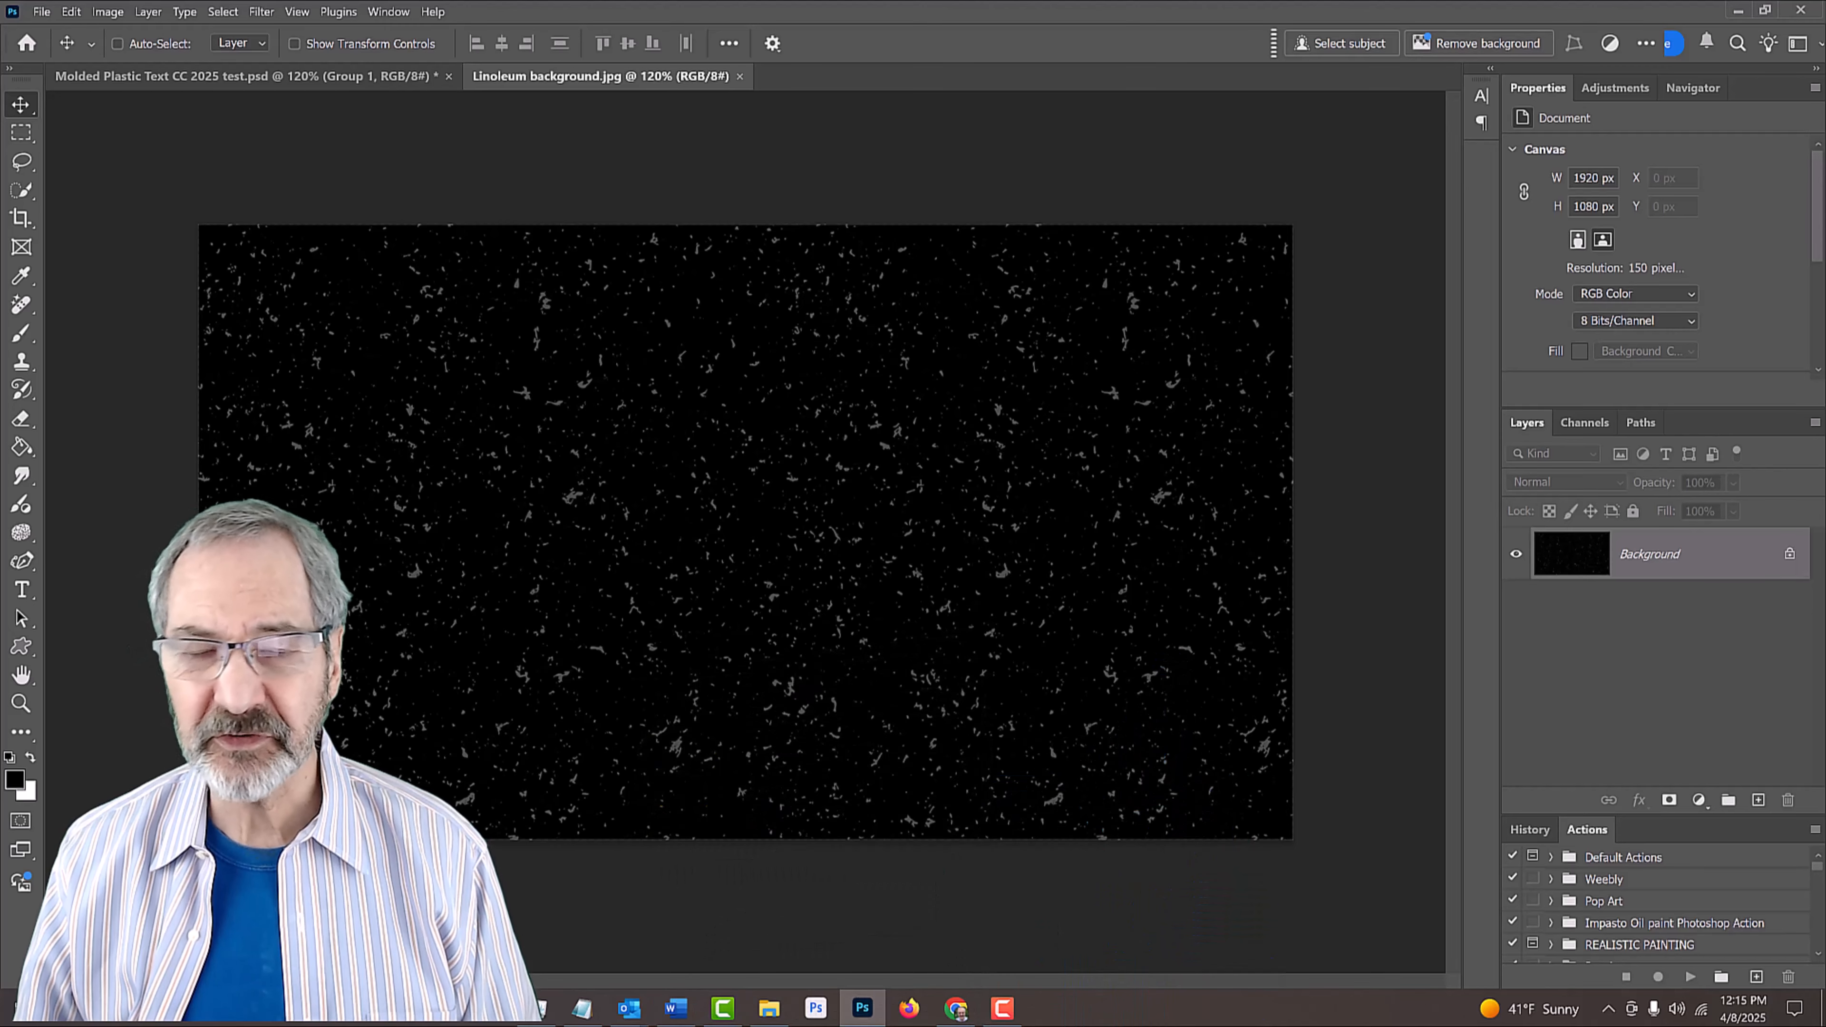
Check the linoleum background document's dimensions and resolution in the Image Size settings
key(ctrl+alt+i)
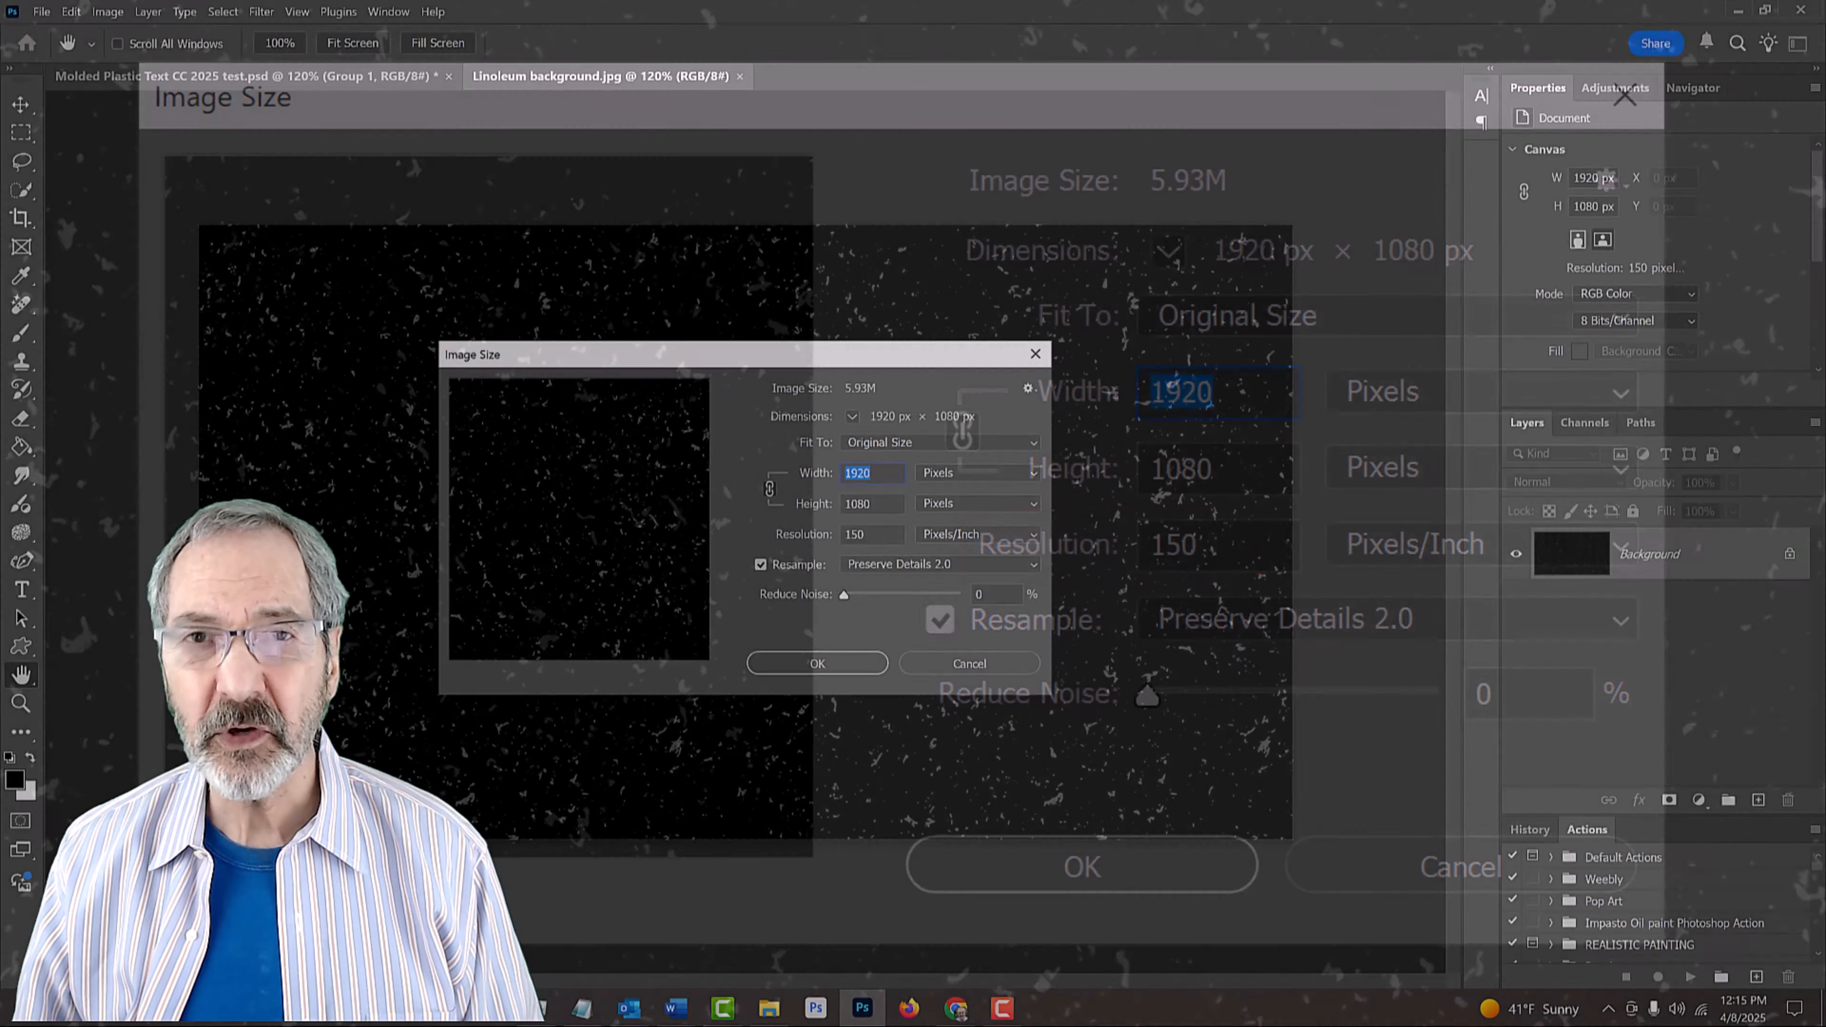
key(Escape)
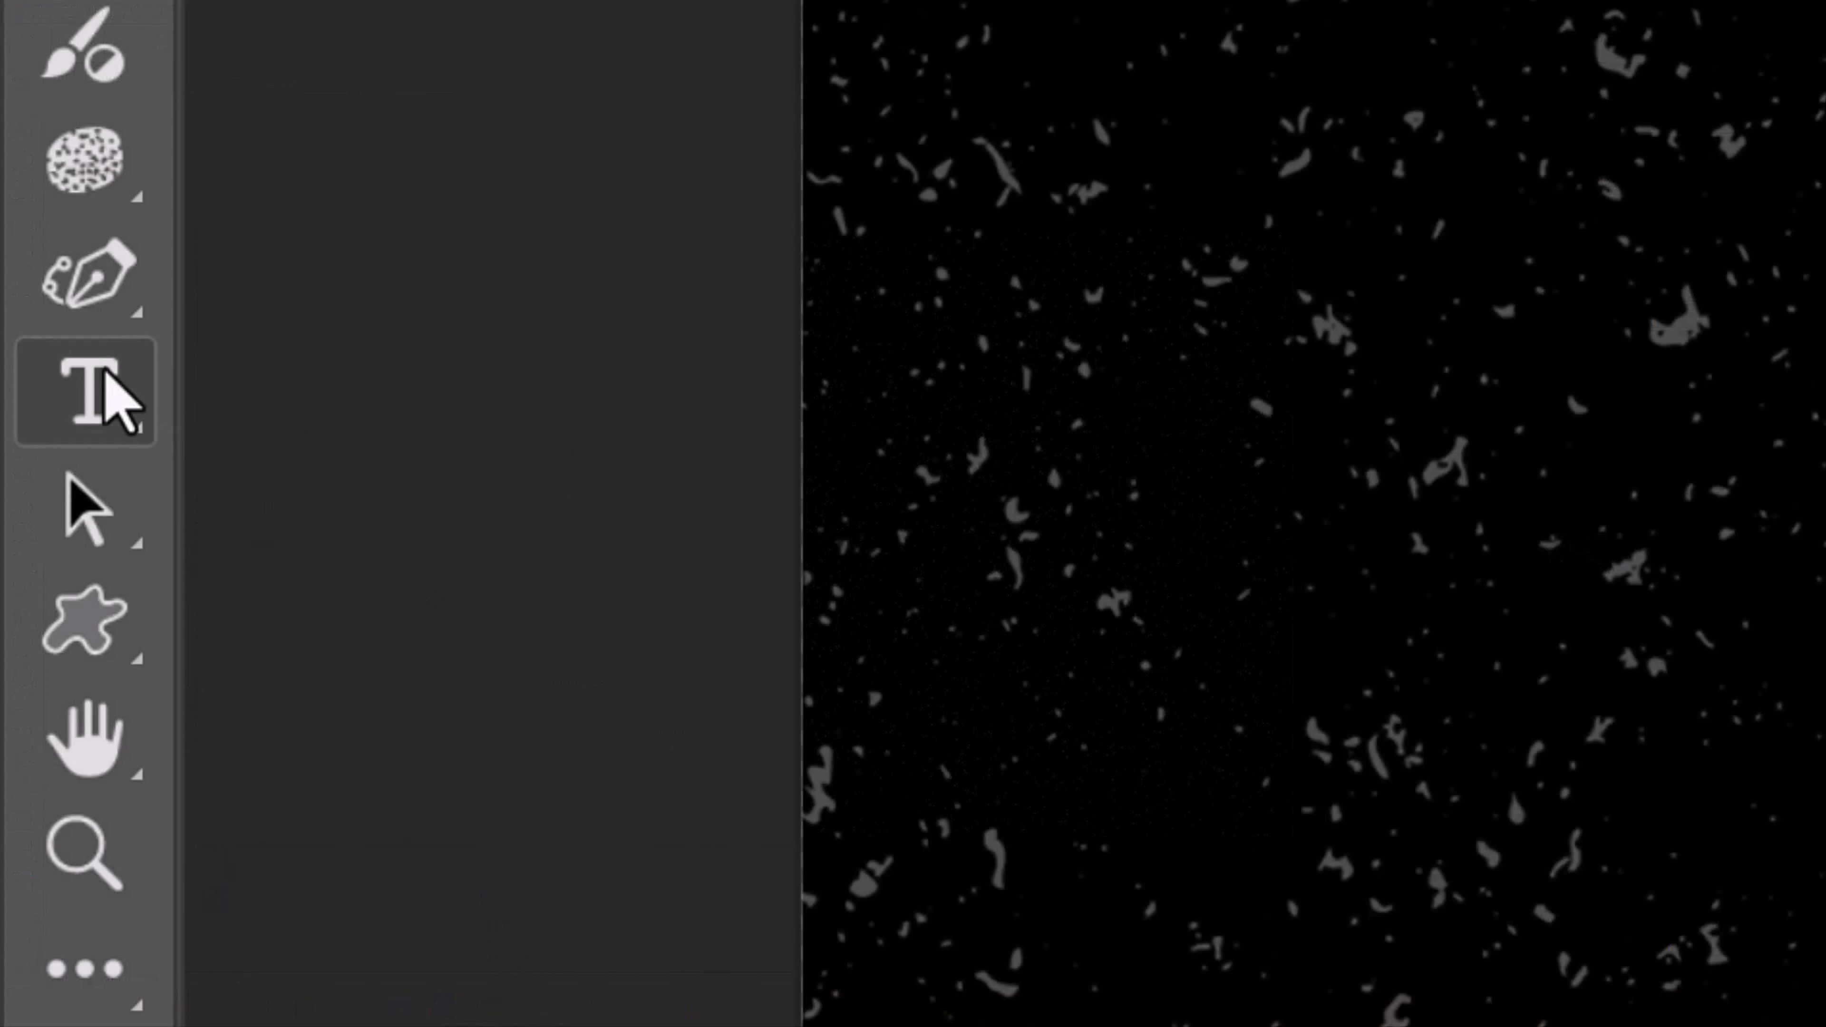
Activate the Horizontal Type tool, keep the Retro Cookies font and set the text color to white (ffffff)
right_click(30, 591)
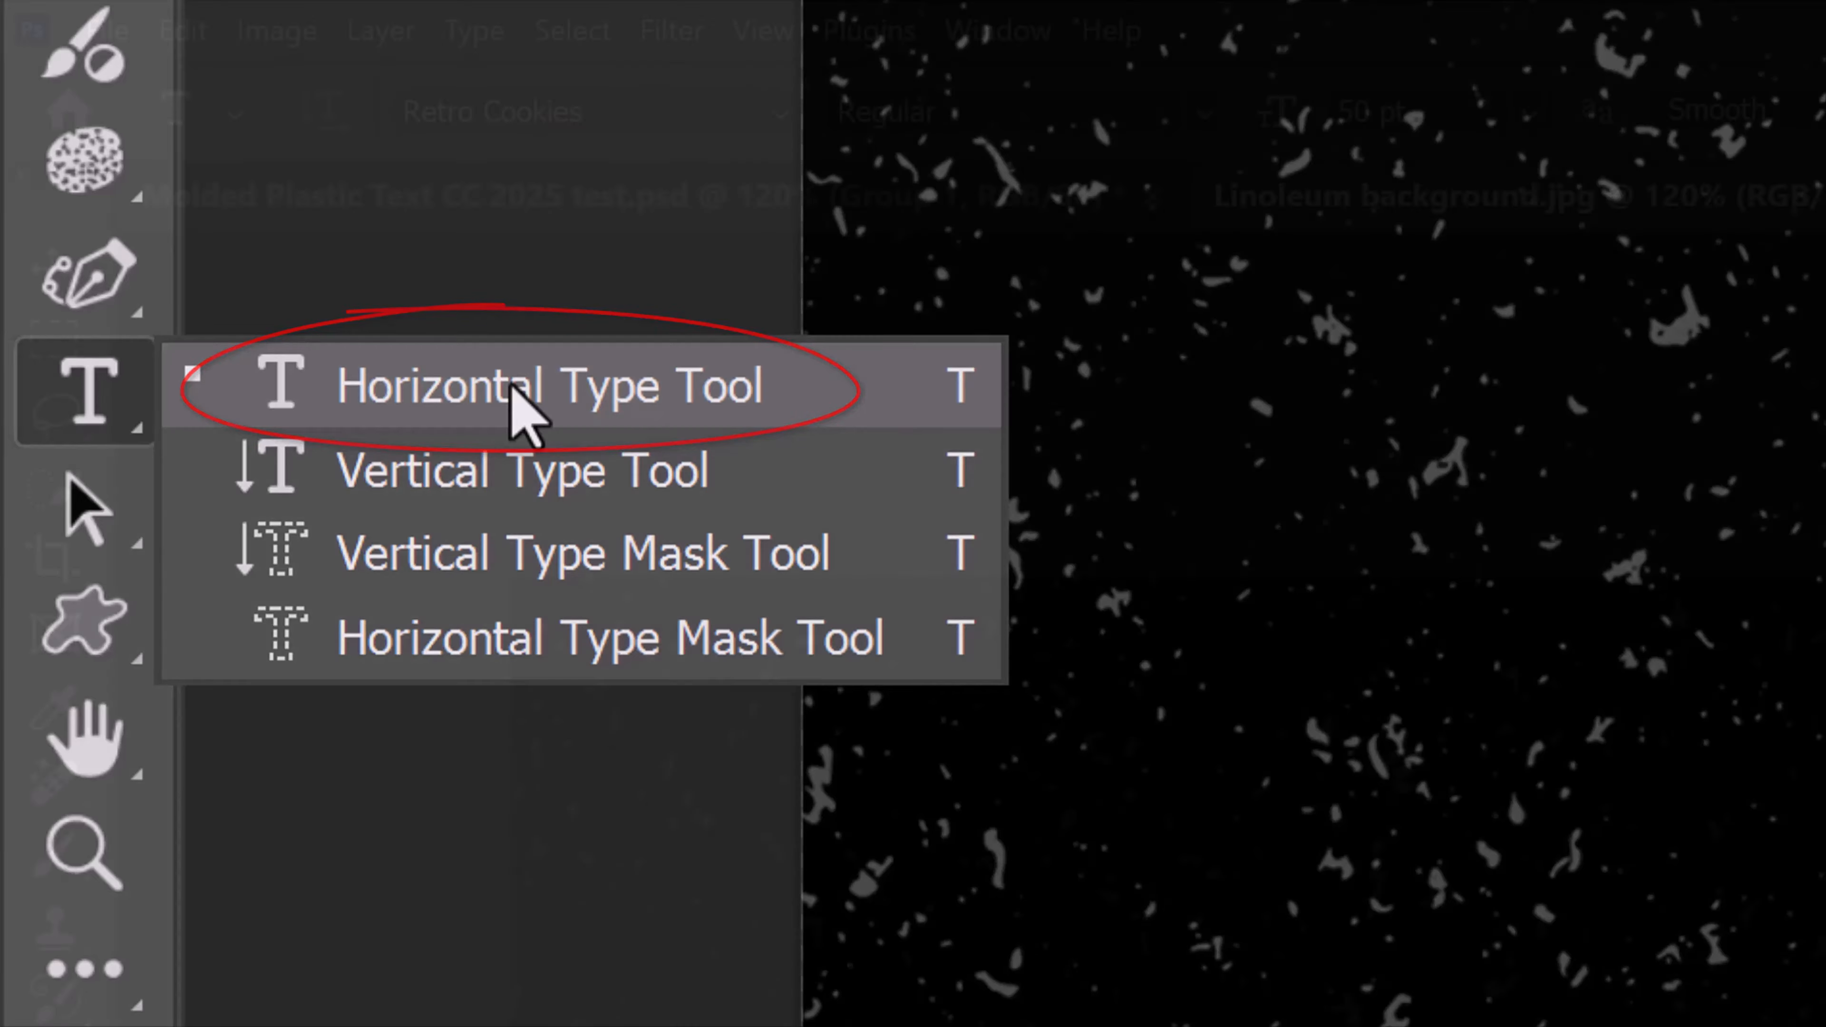
click(521, 410)
click(782, 122)
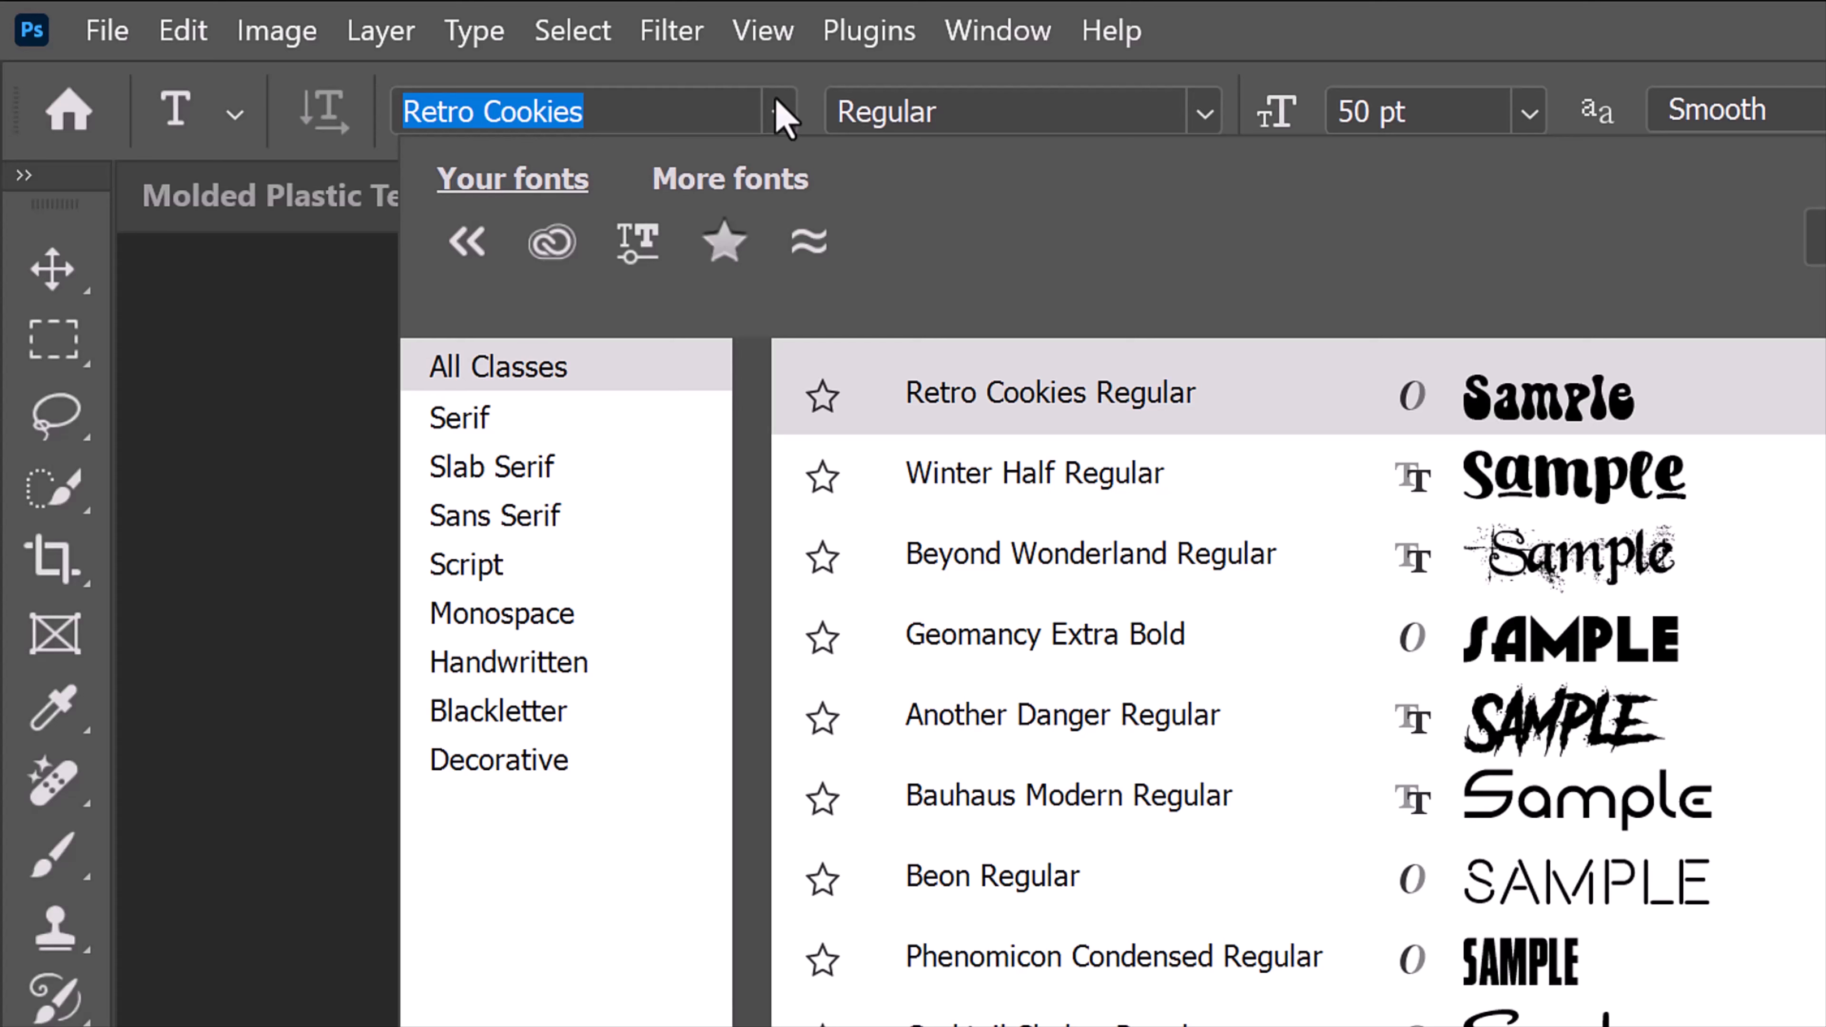
click(783, 115)
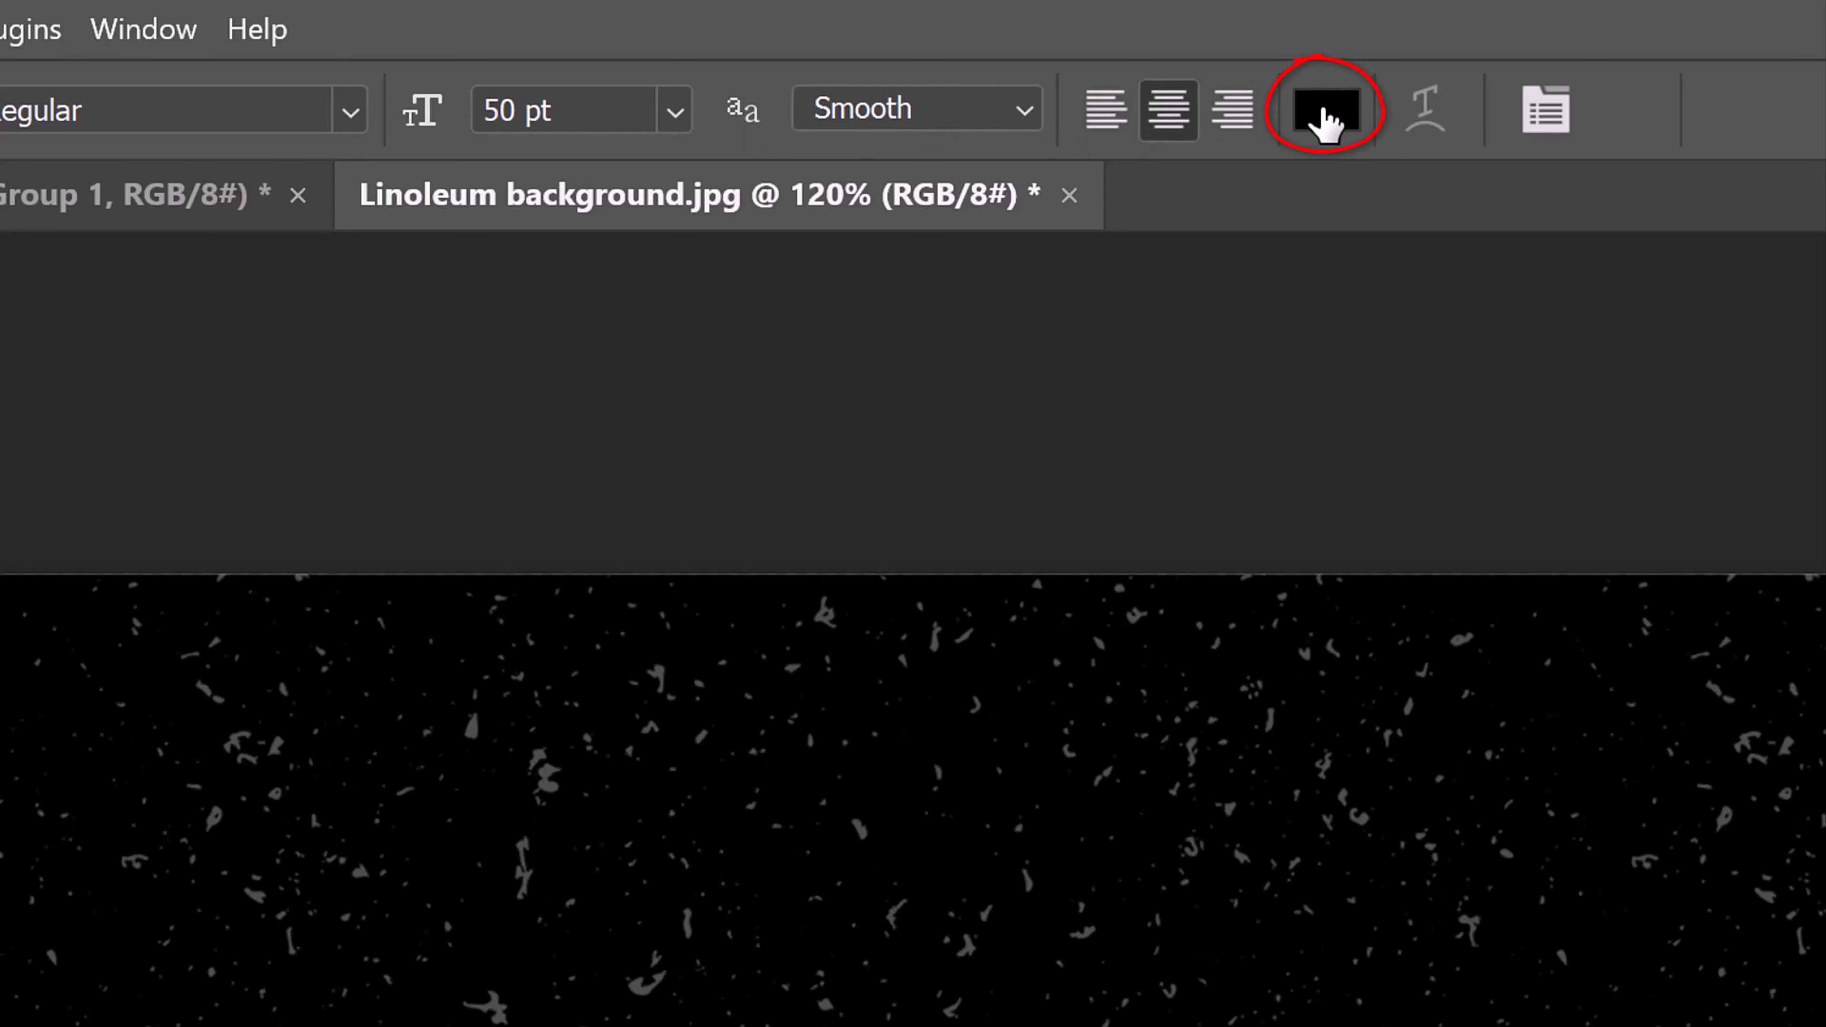
click(1325, 123)
text(ffffff)
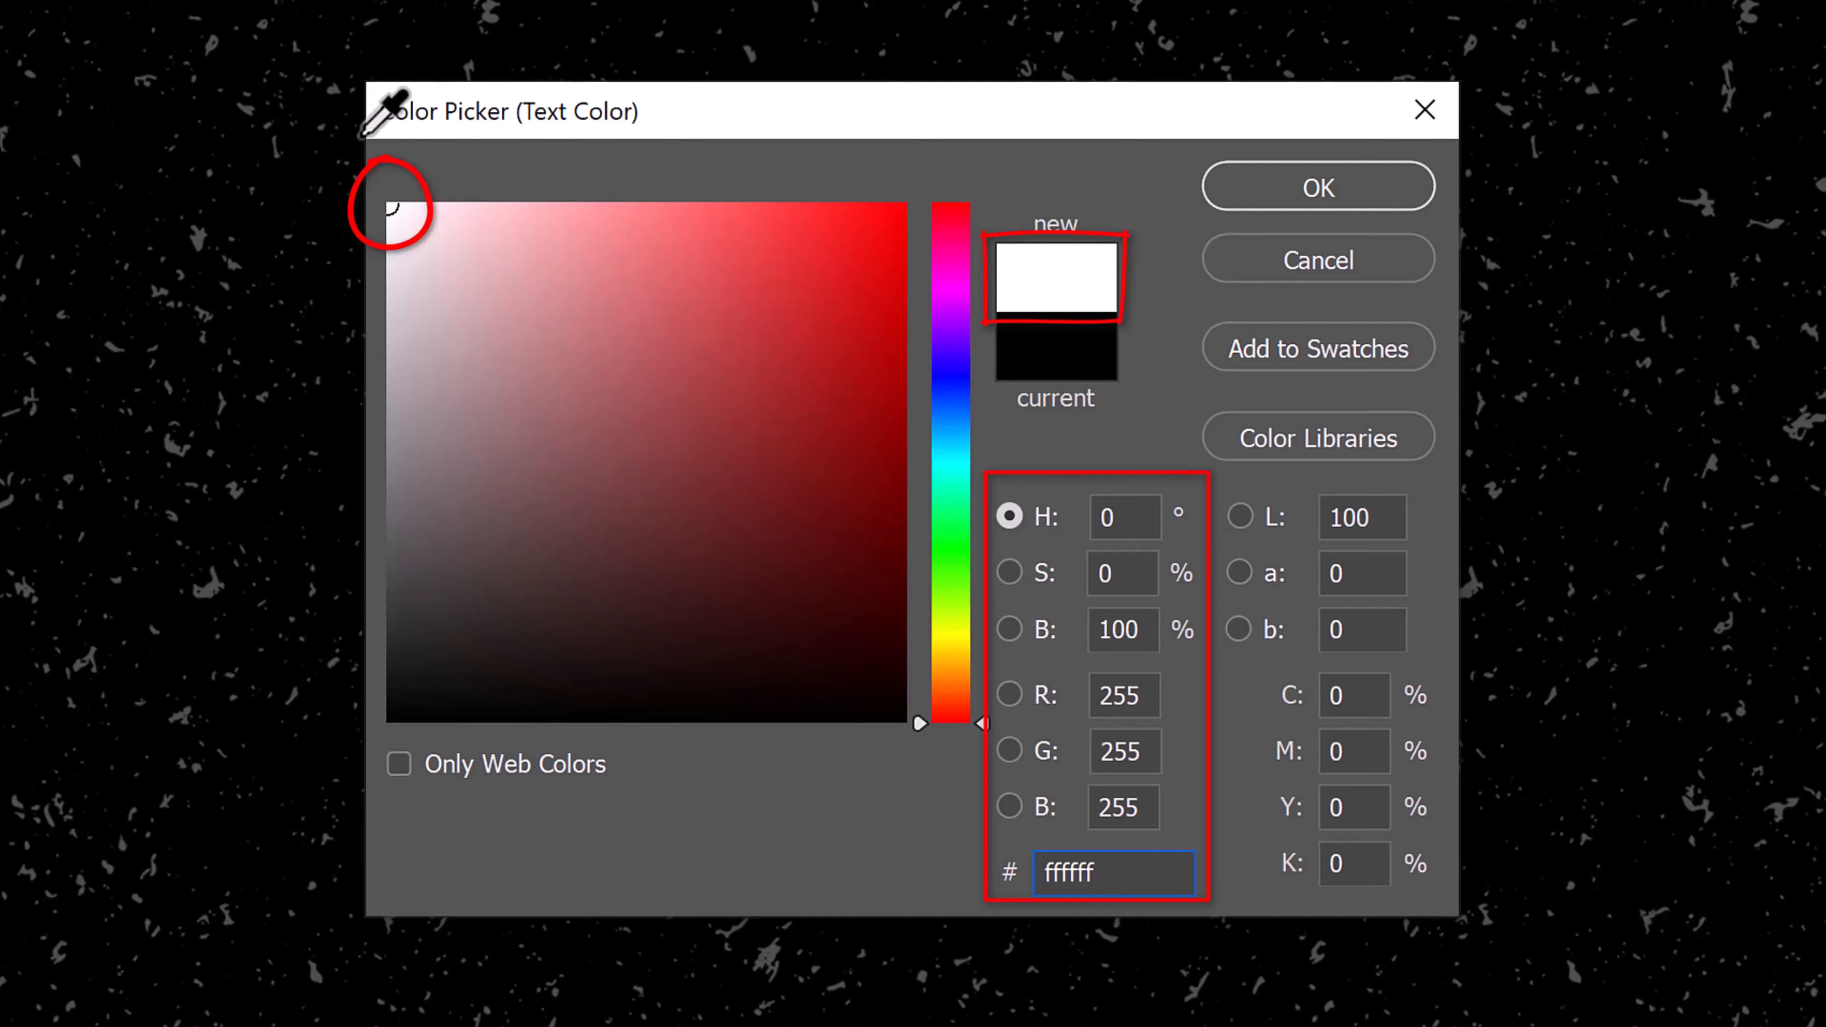
click(1223, 190)
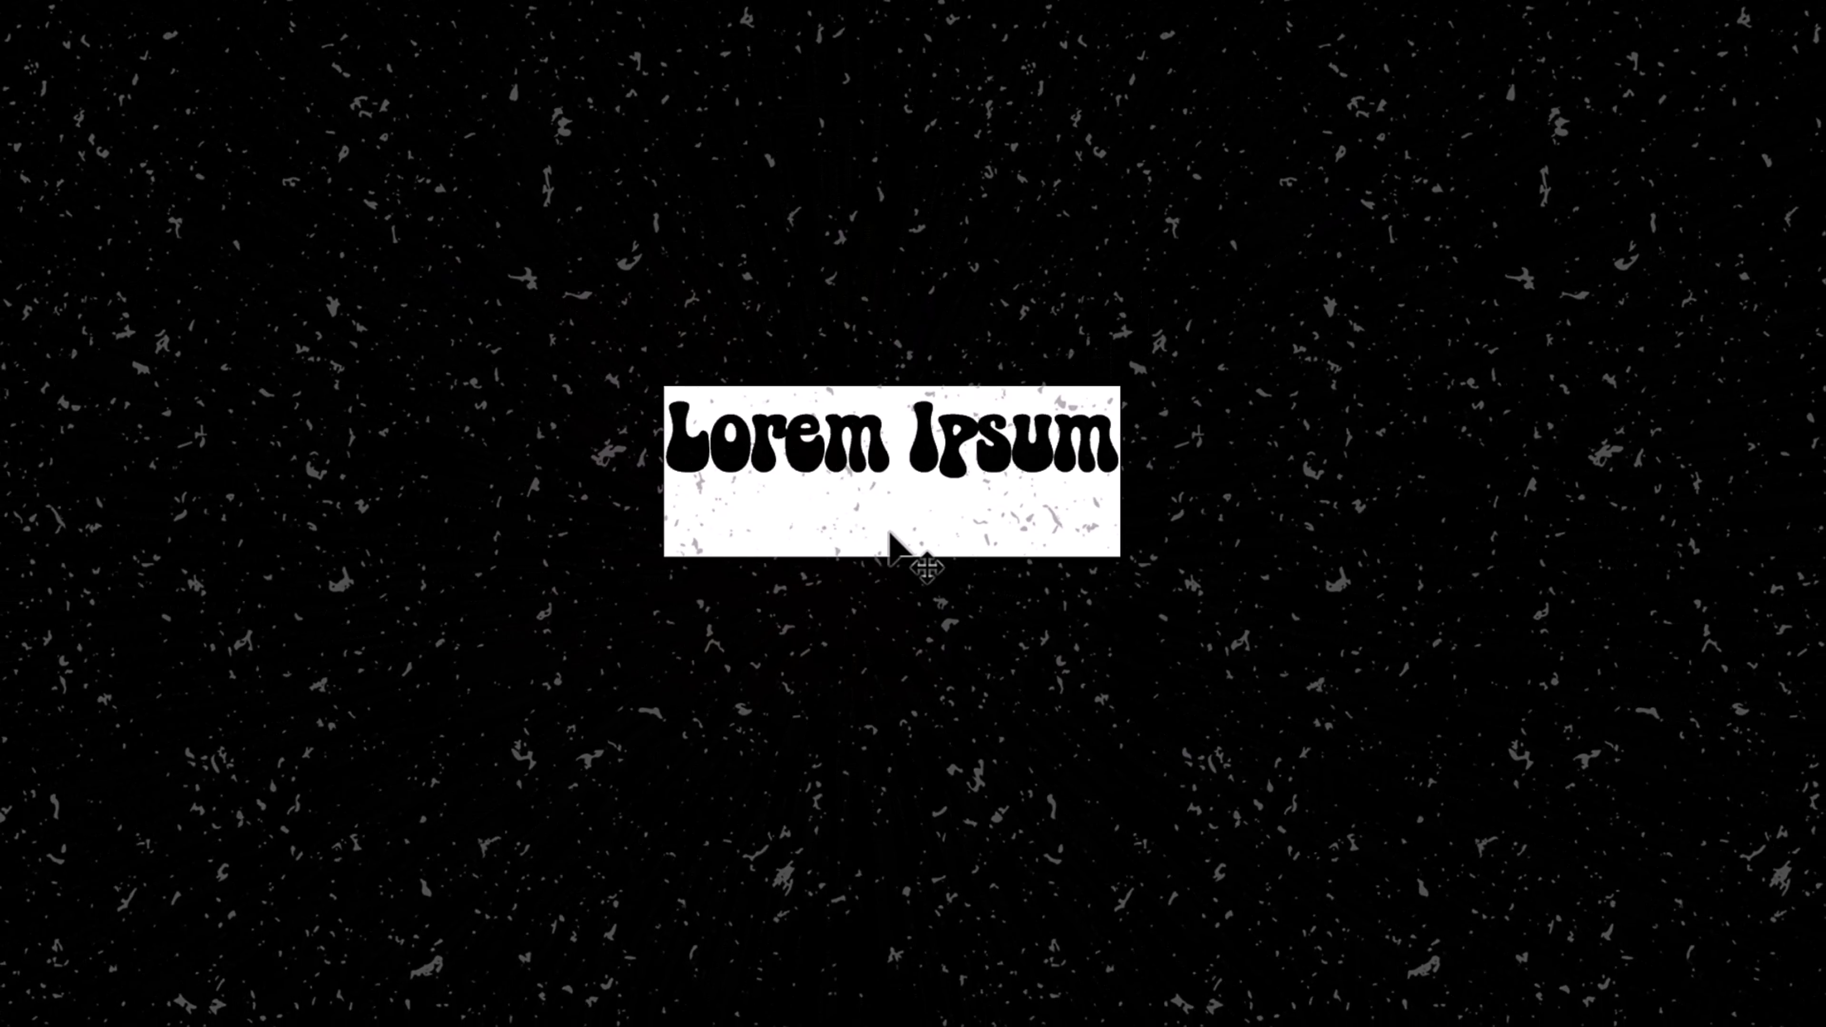
Add a text layer on the linoleum background reading "Molded" on one line and "Plastic" below it
text(Molded)
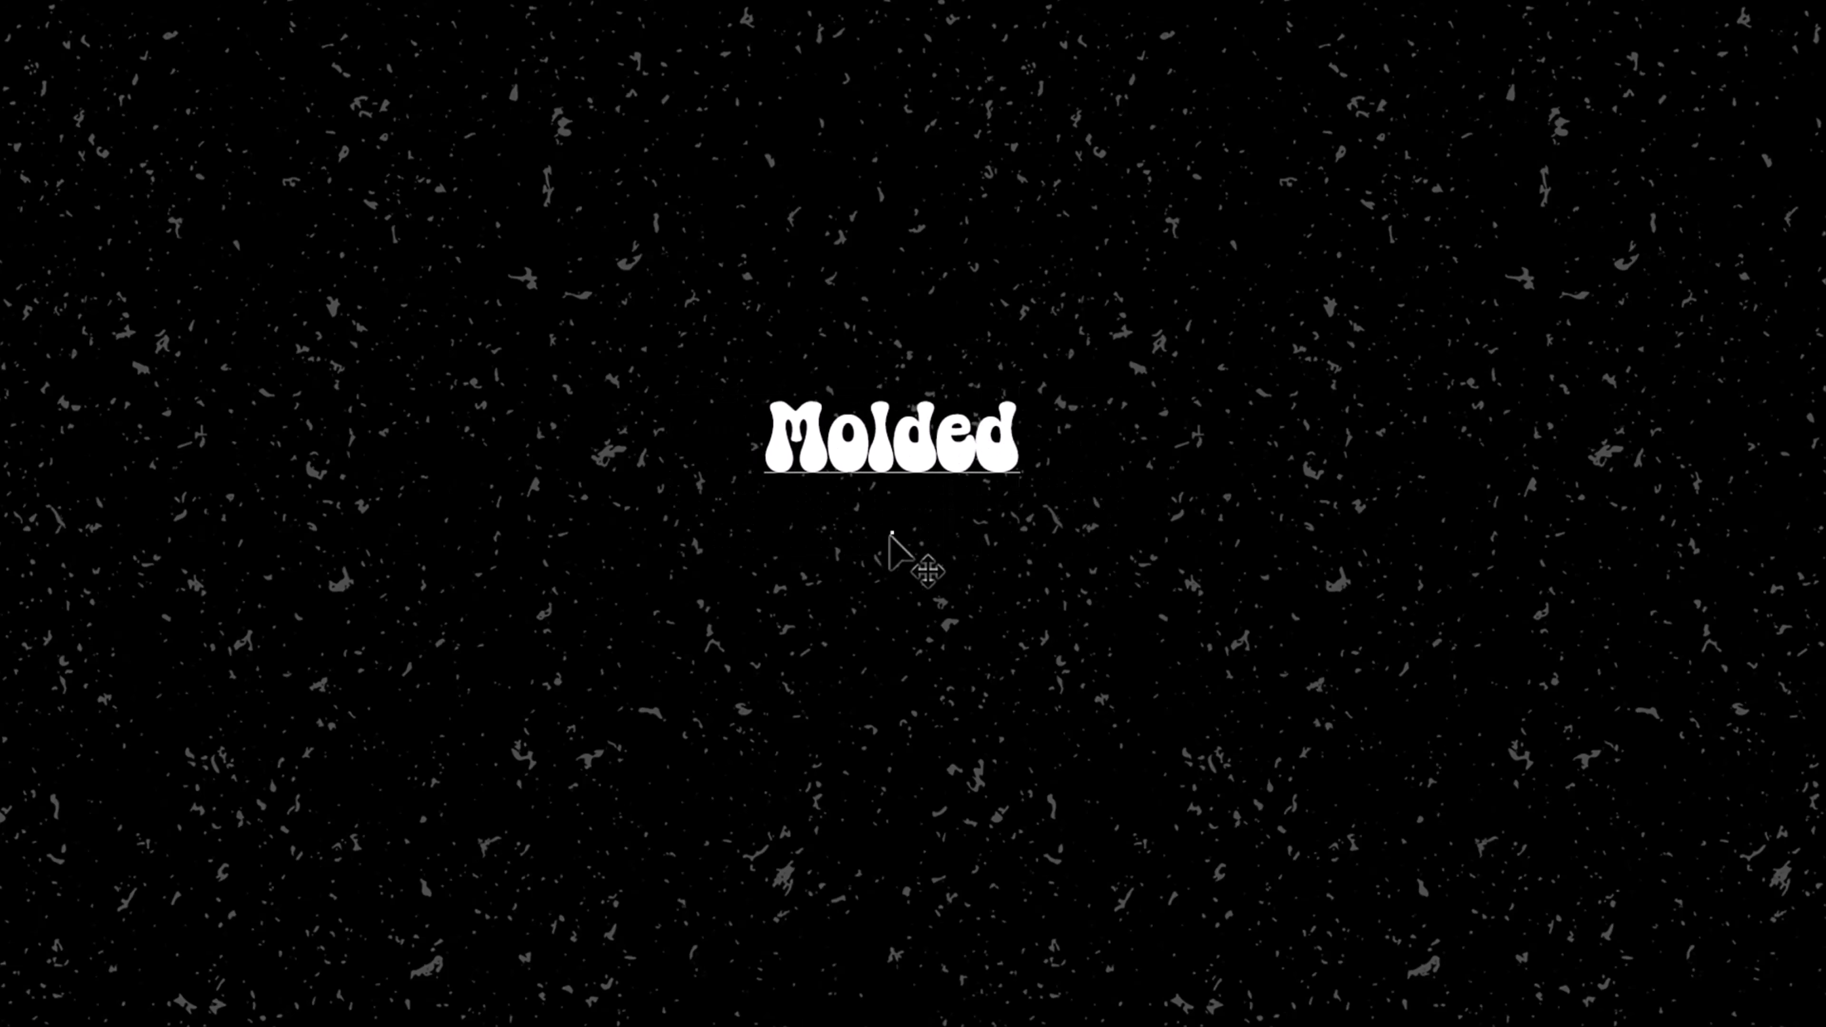
key(Return)
key(Return)
text(Plastic)
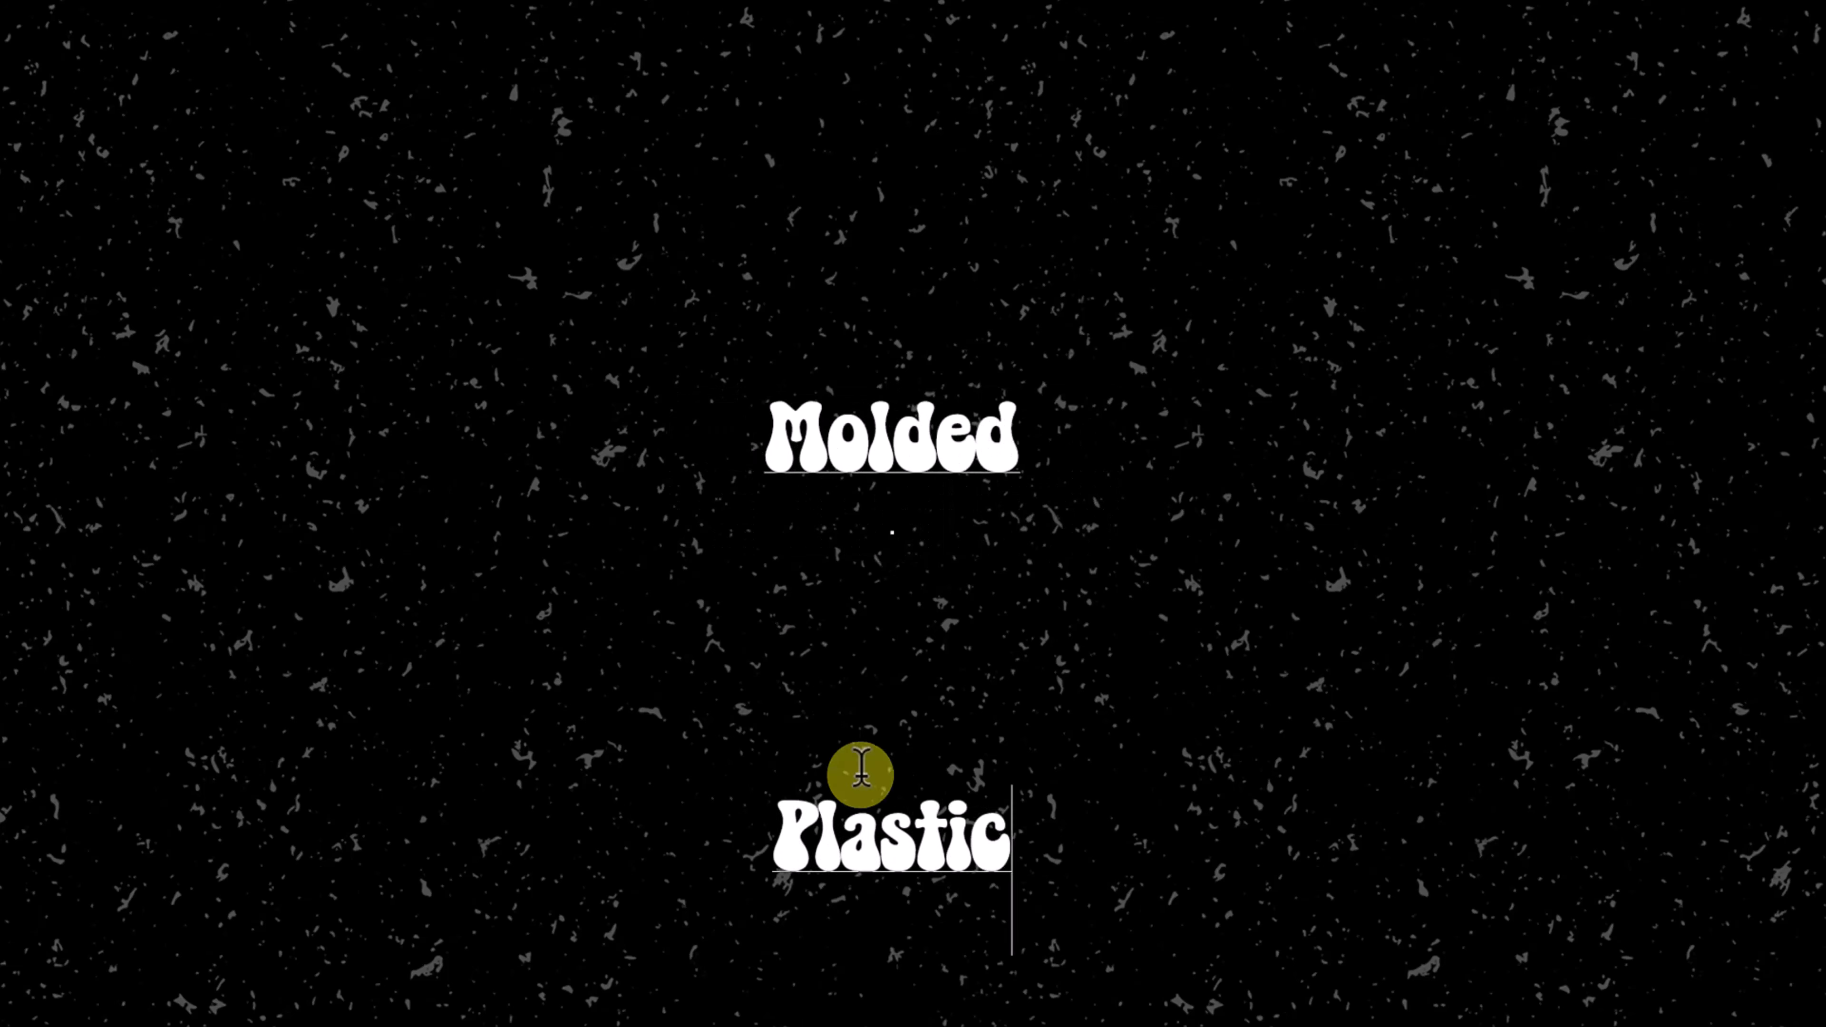
Select both lines of the text and set their font size to 250 pt
drag(1011, 856, 663, 265)
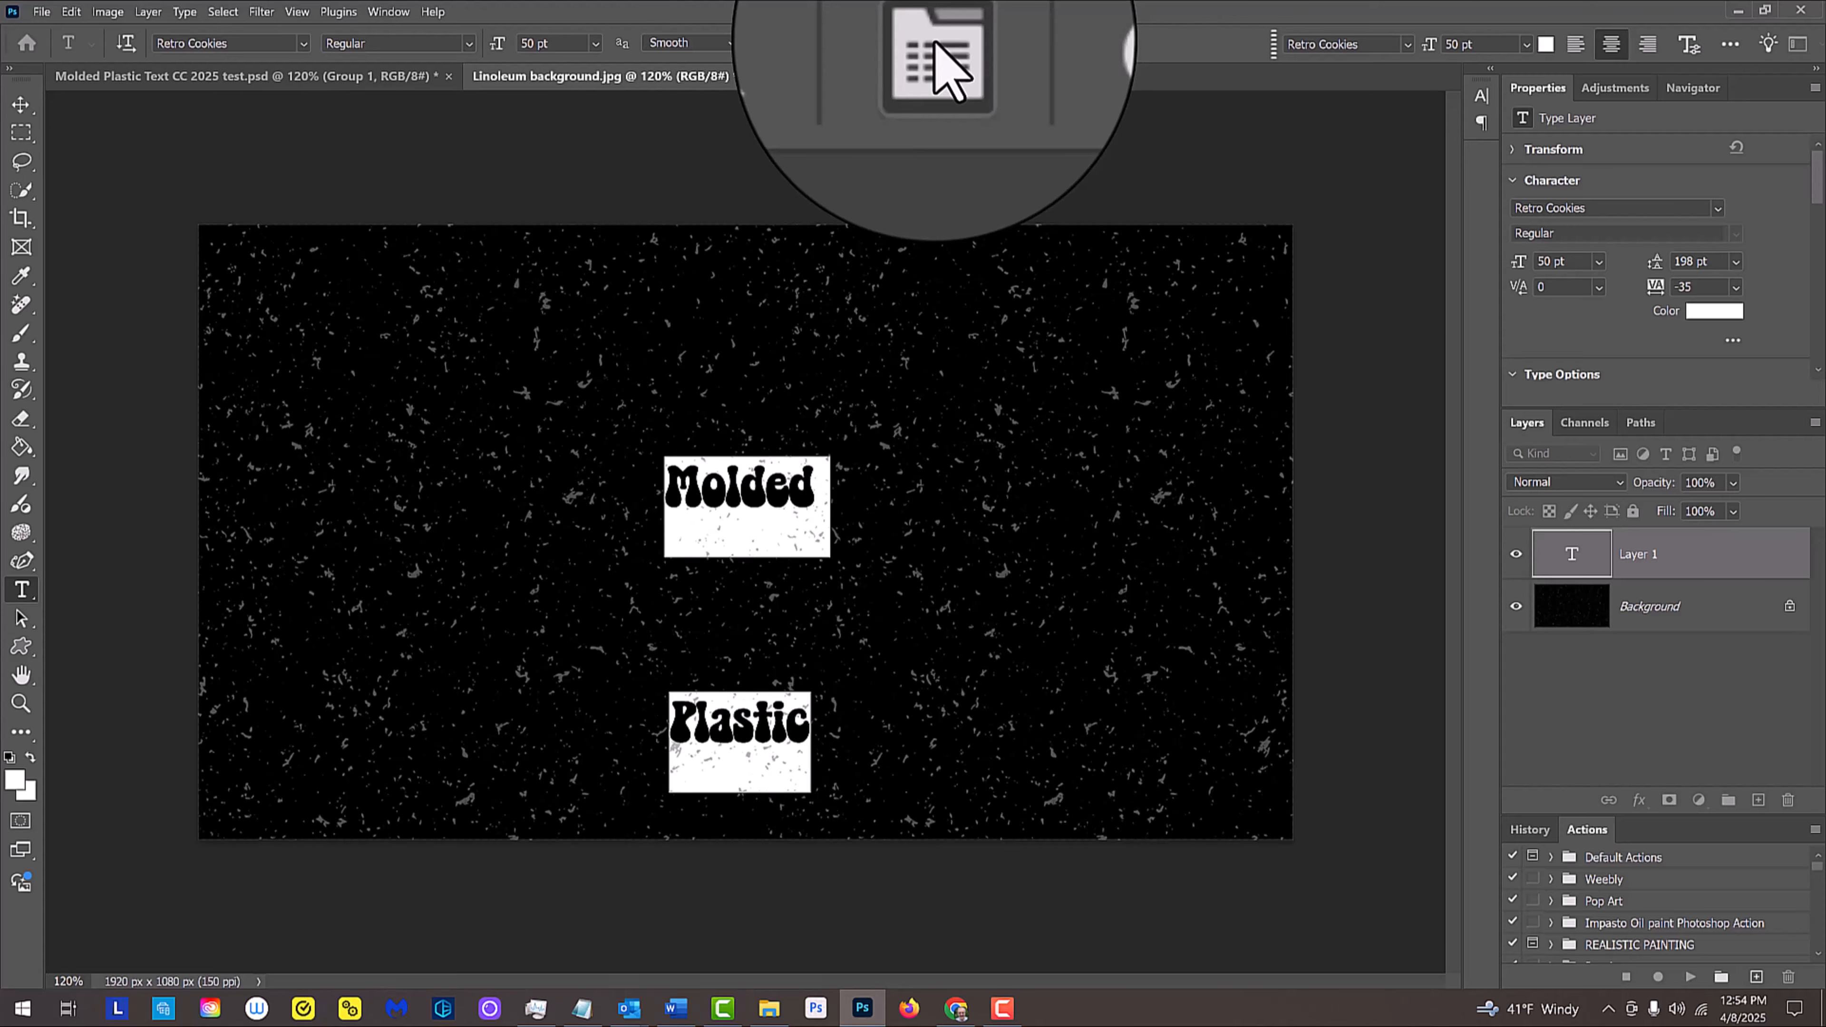
click(908, 43)
click(1404, 179)
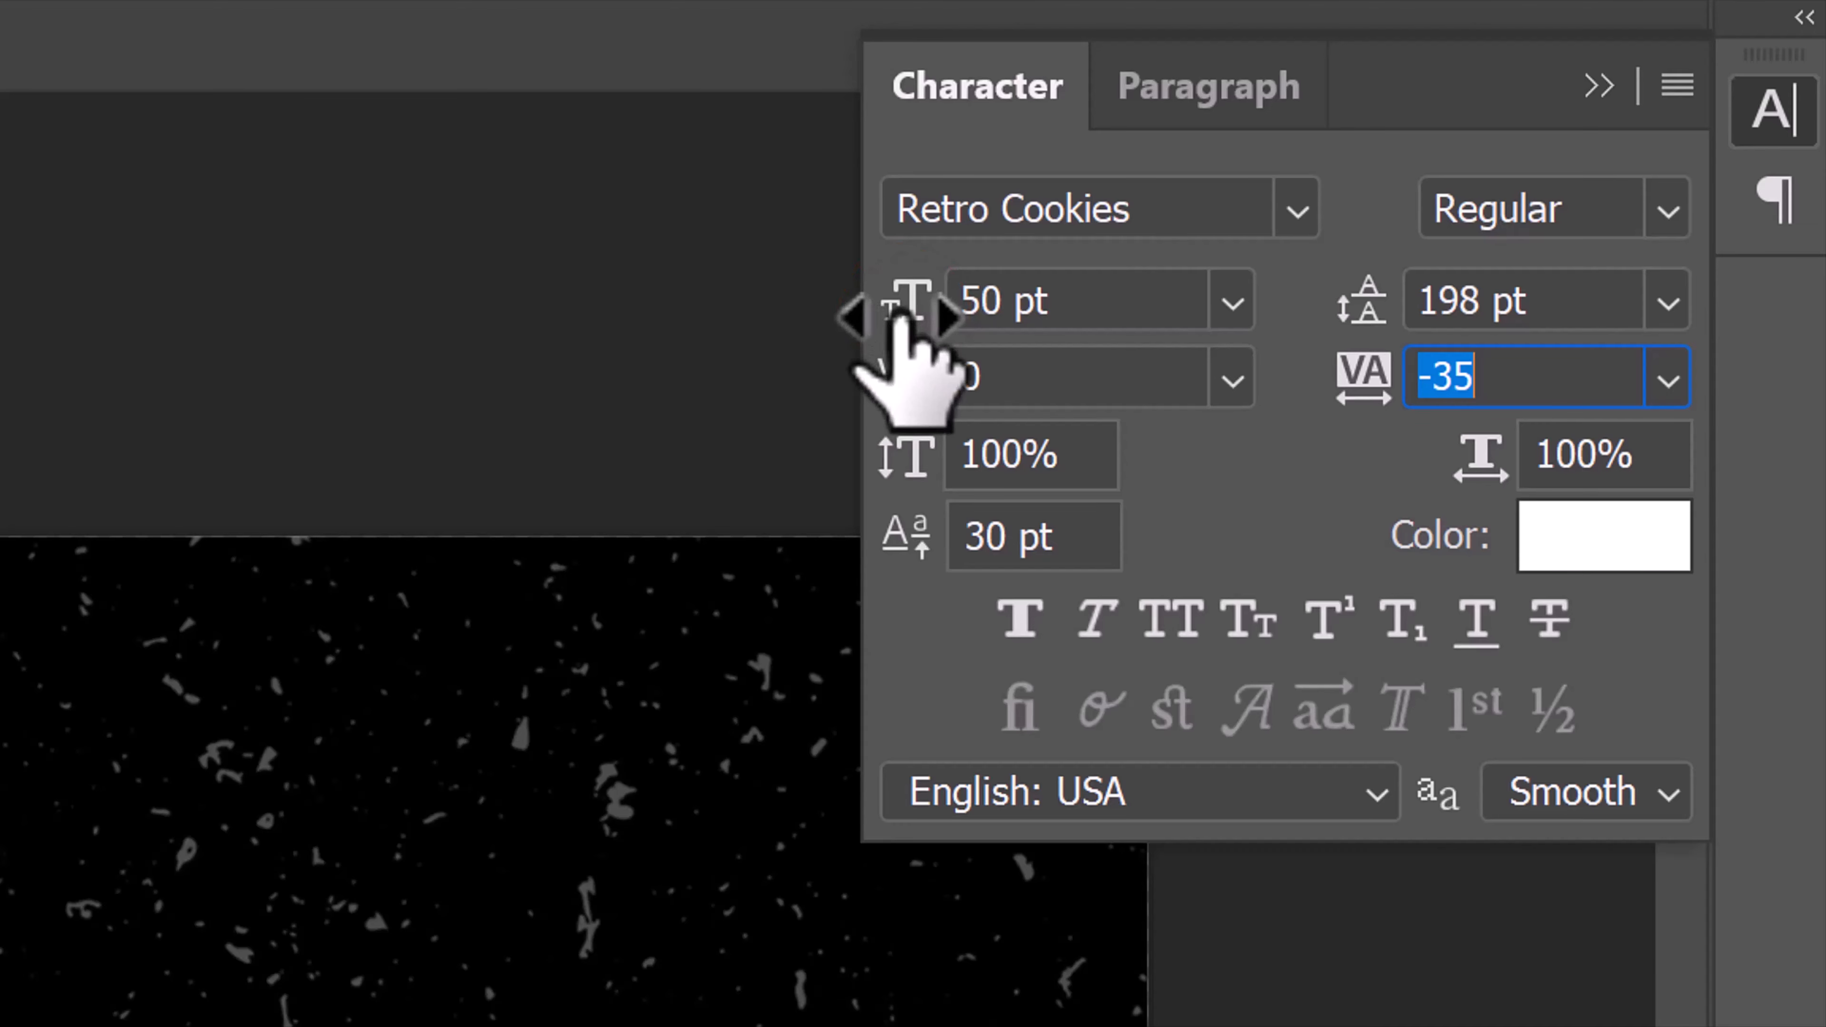
drag(903, 316, 1384, 320)
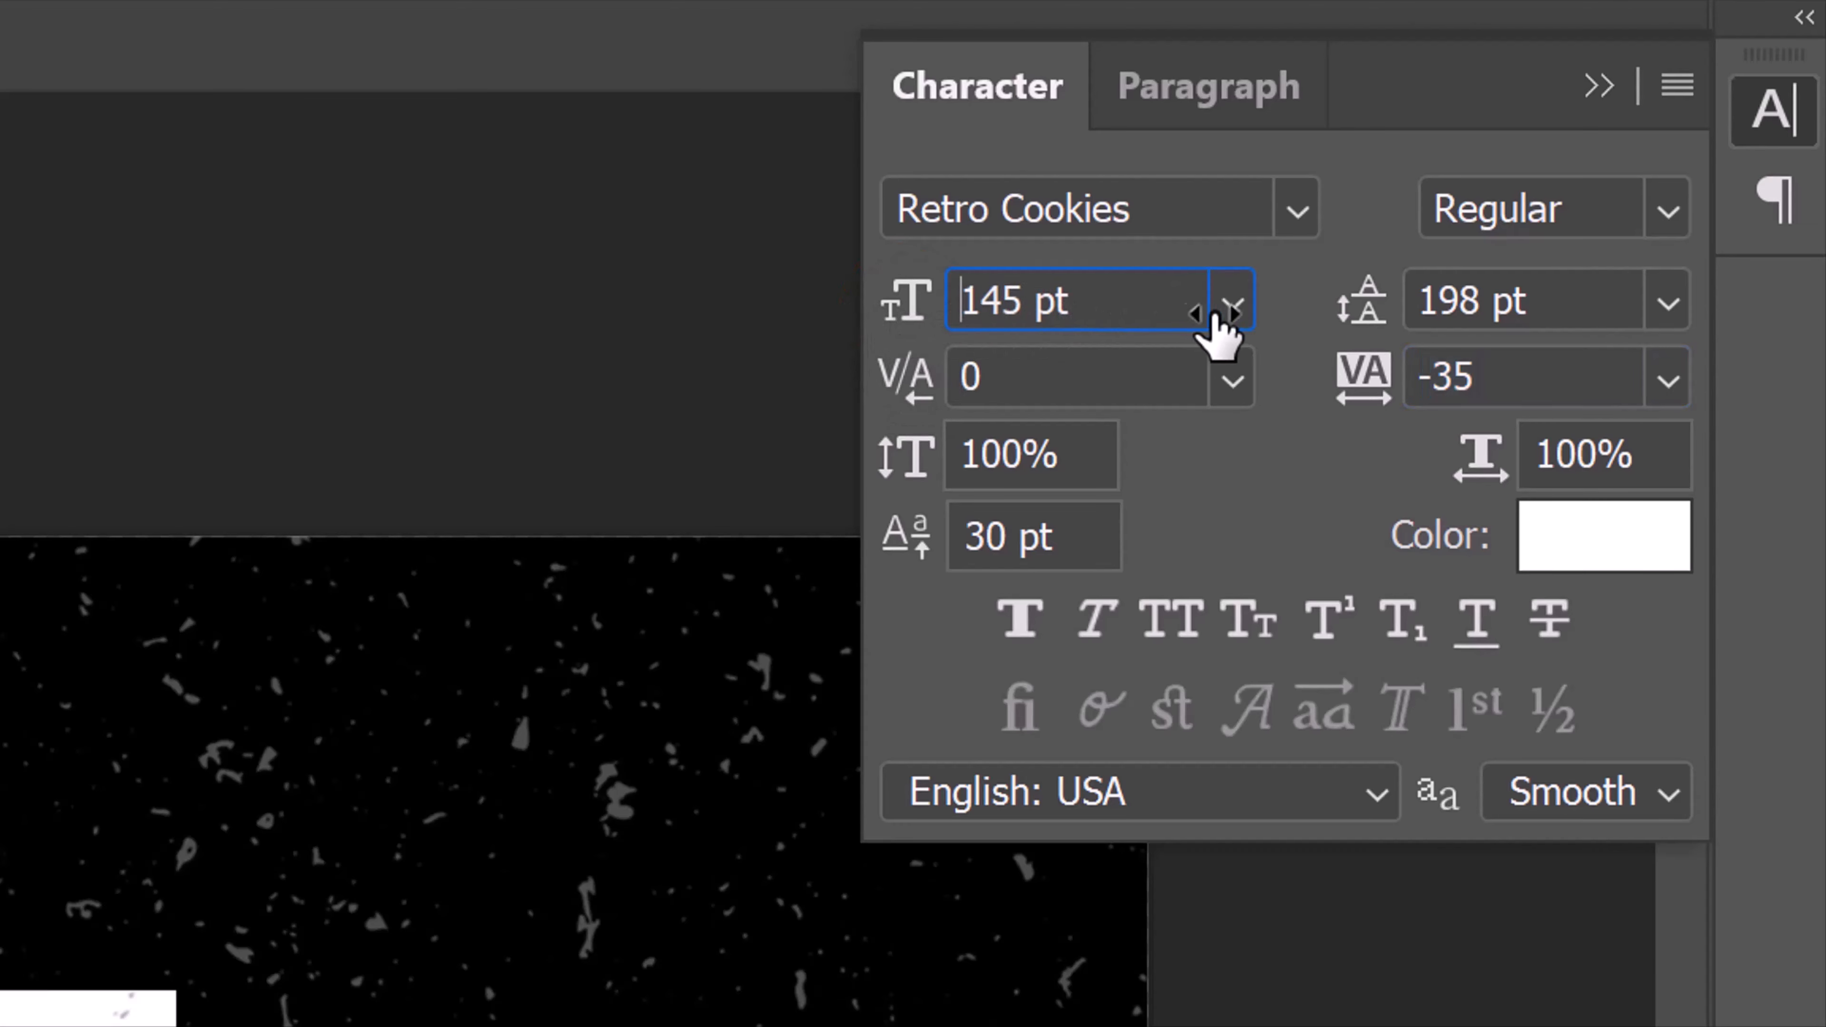
drag(1318, 160, 1451, 165)
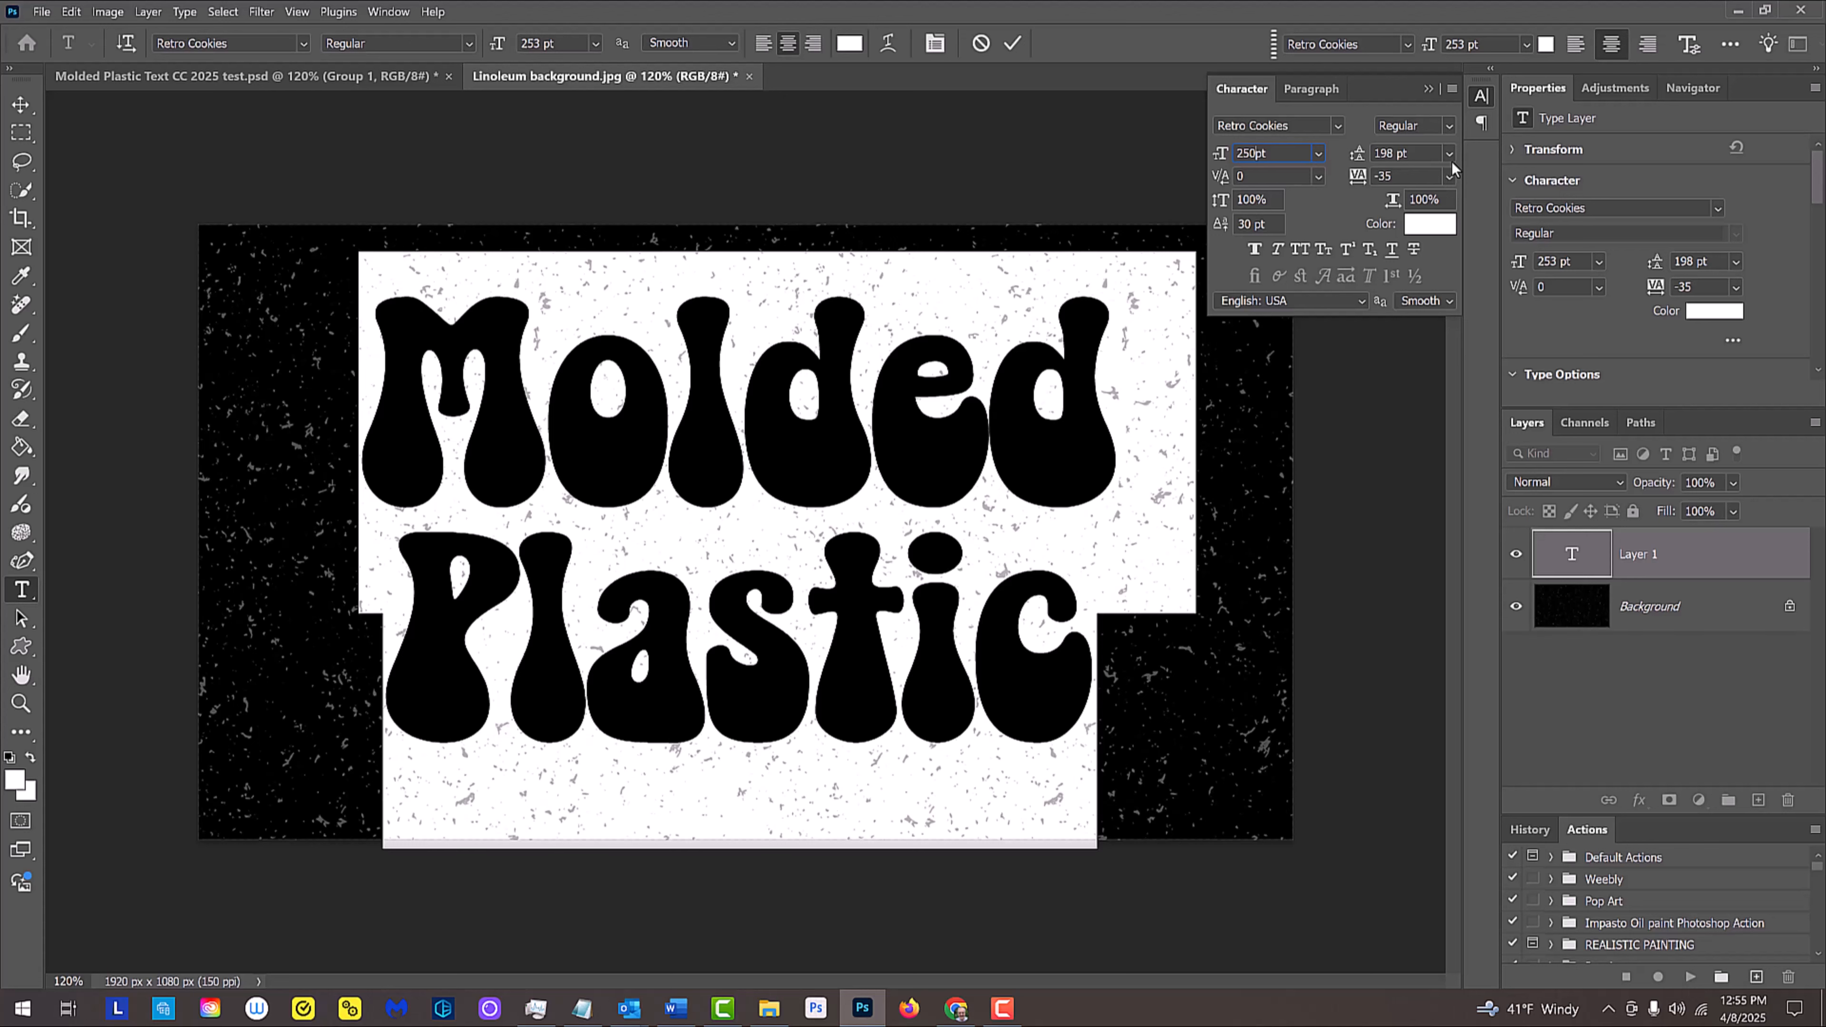
key(Tab)
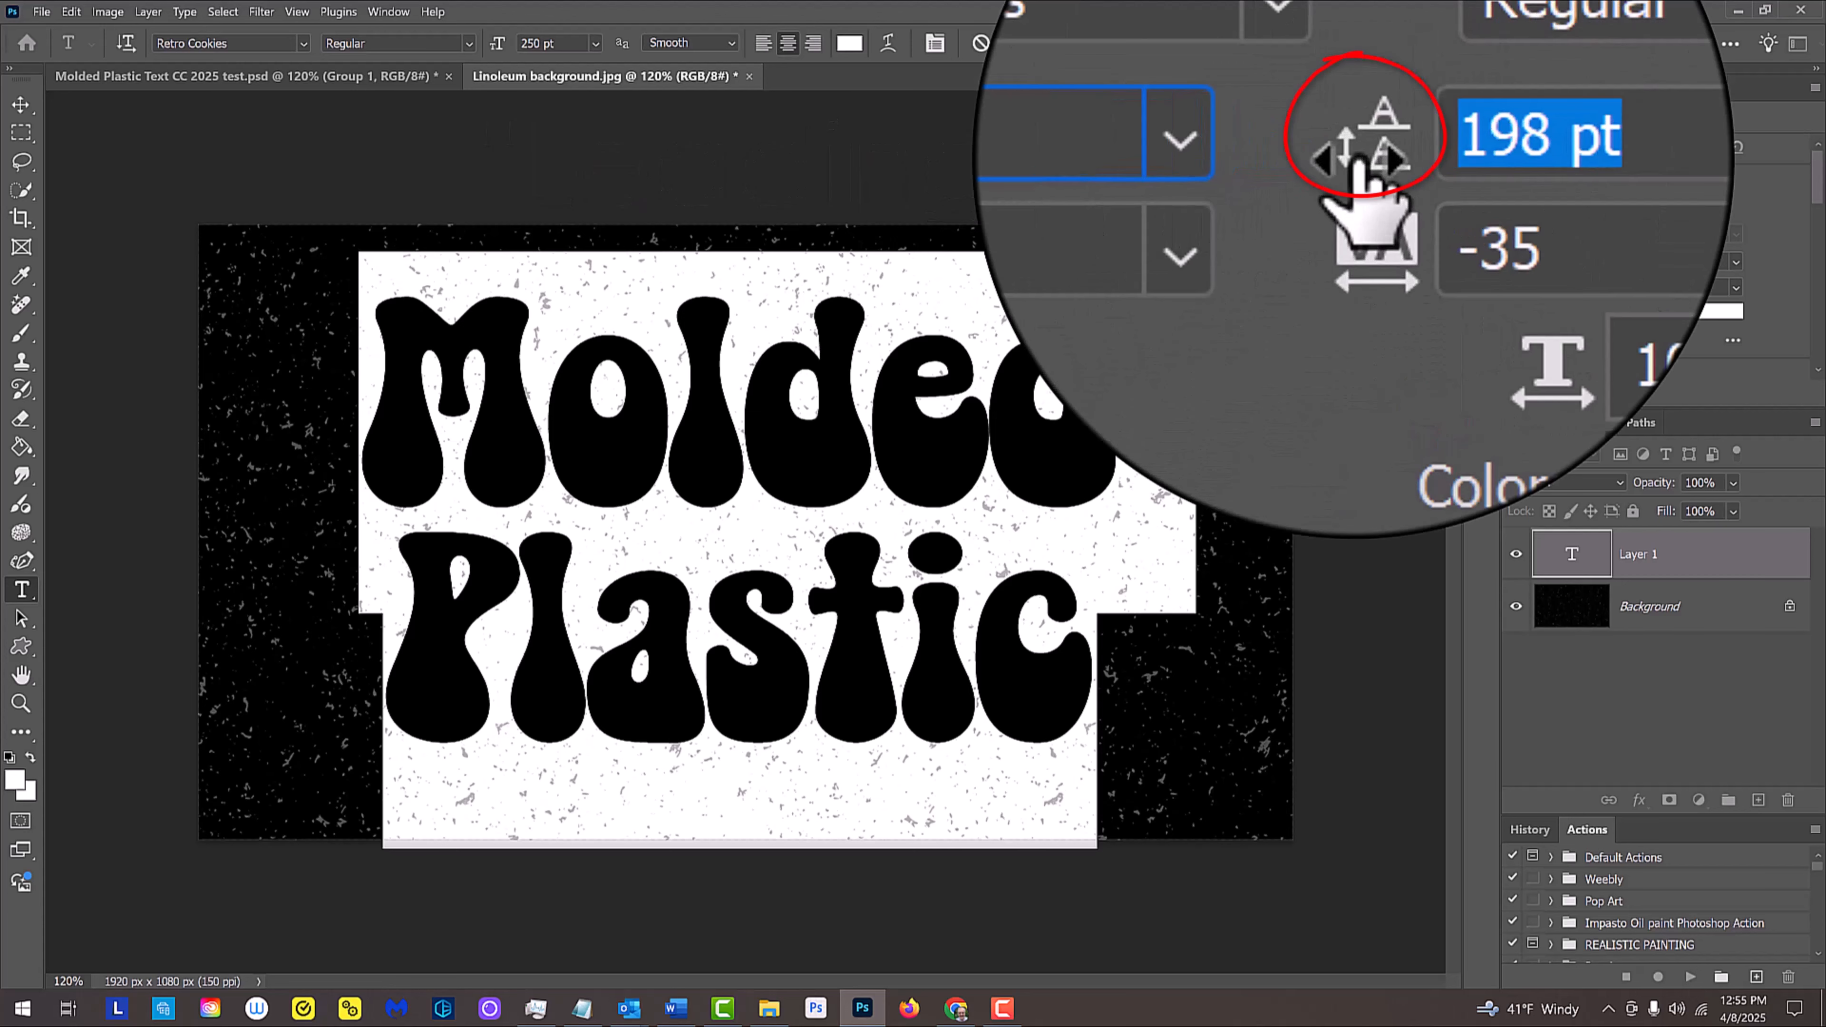
Set the selected text's leading to 194 pt and its tracking to -15, and collapse the character settings
drag(1622, 261, 1603, 262)
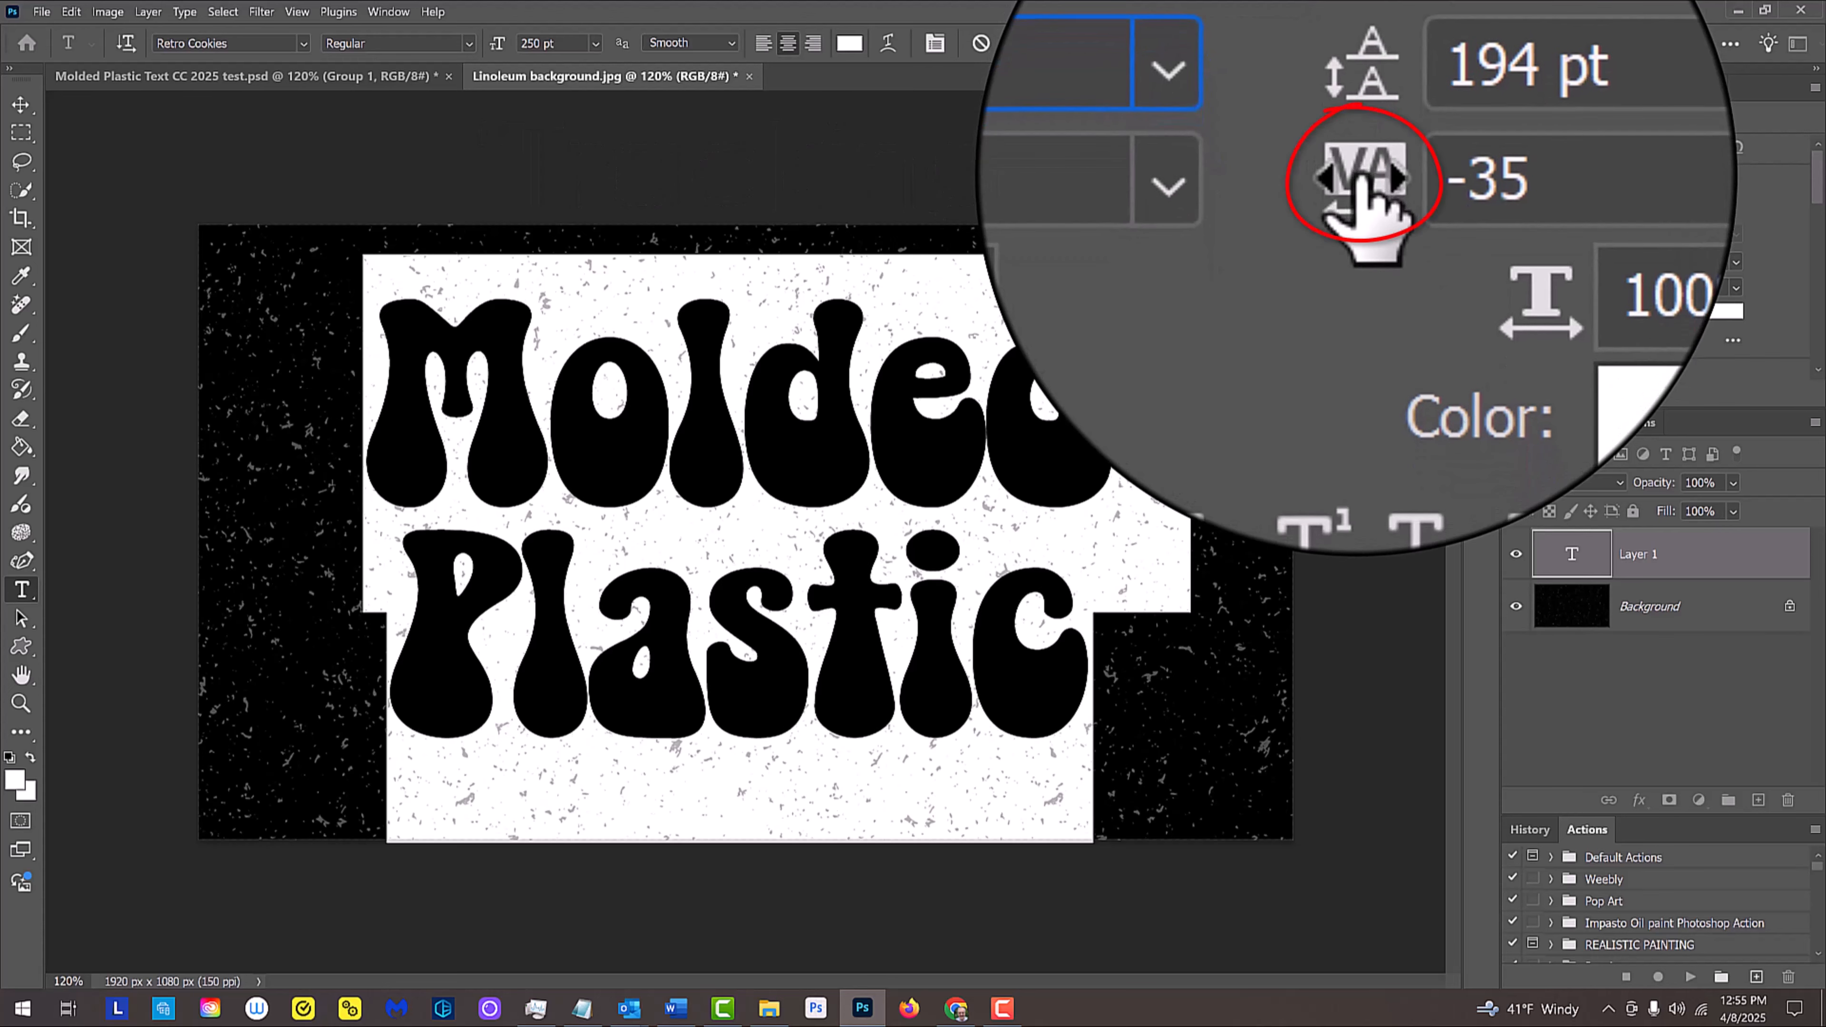
mouse_move(1357, 177)
mouse_down()
mouse_move(1337, 184)
mouse_move(1360, 181)
mouse_up()
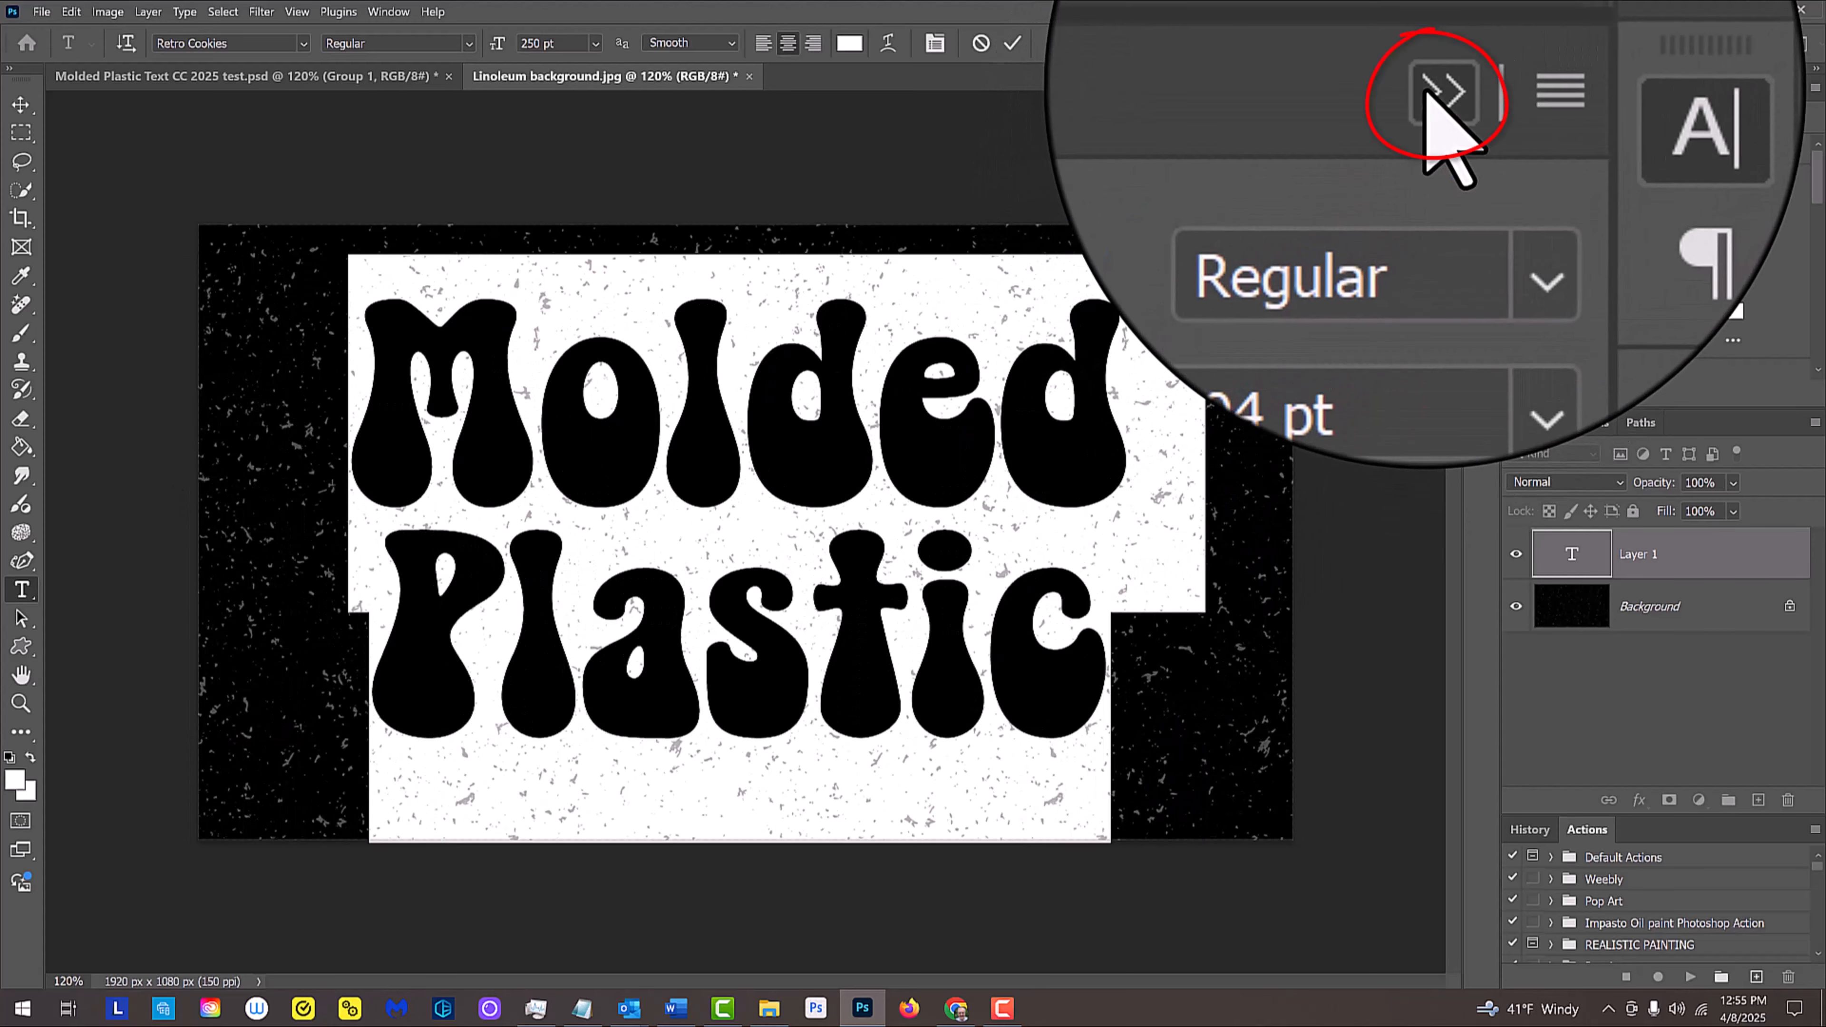
click(1430, 90)
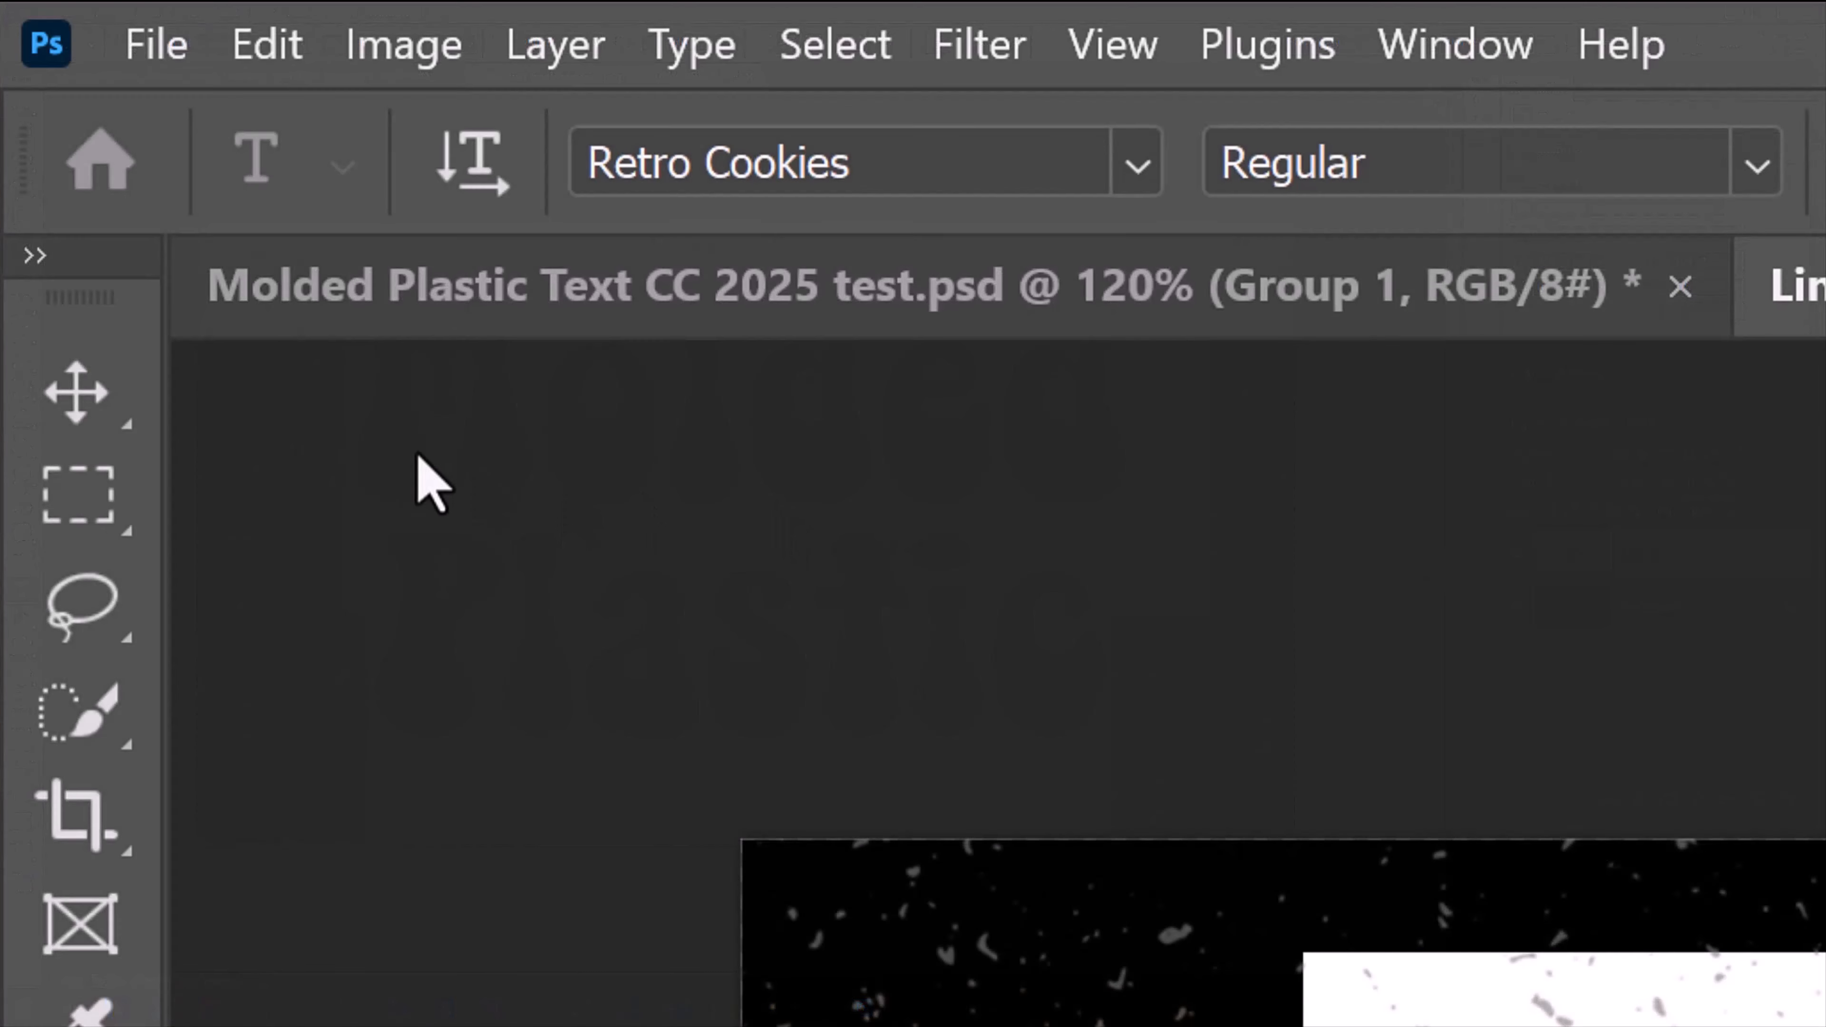
Center the Molded Plastic text layer vertically and horizontally on the whole canvas, and remove the selection
click(21, 104)
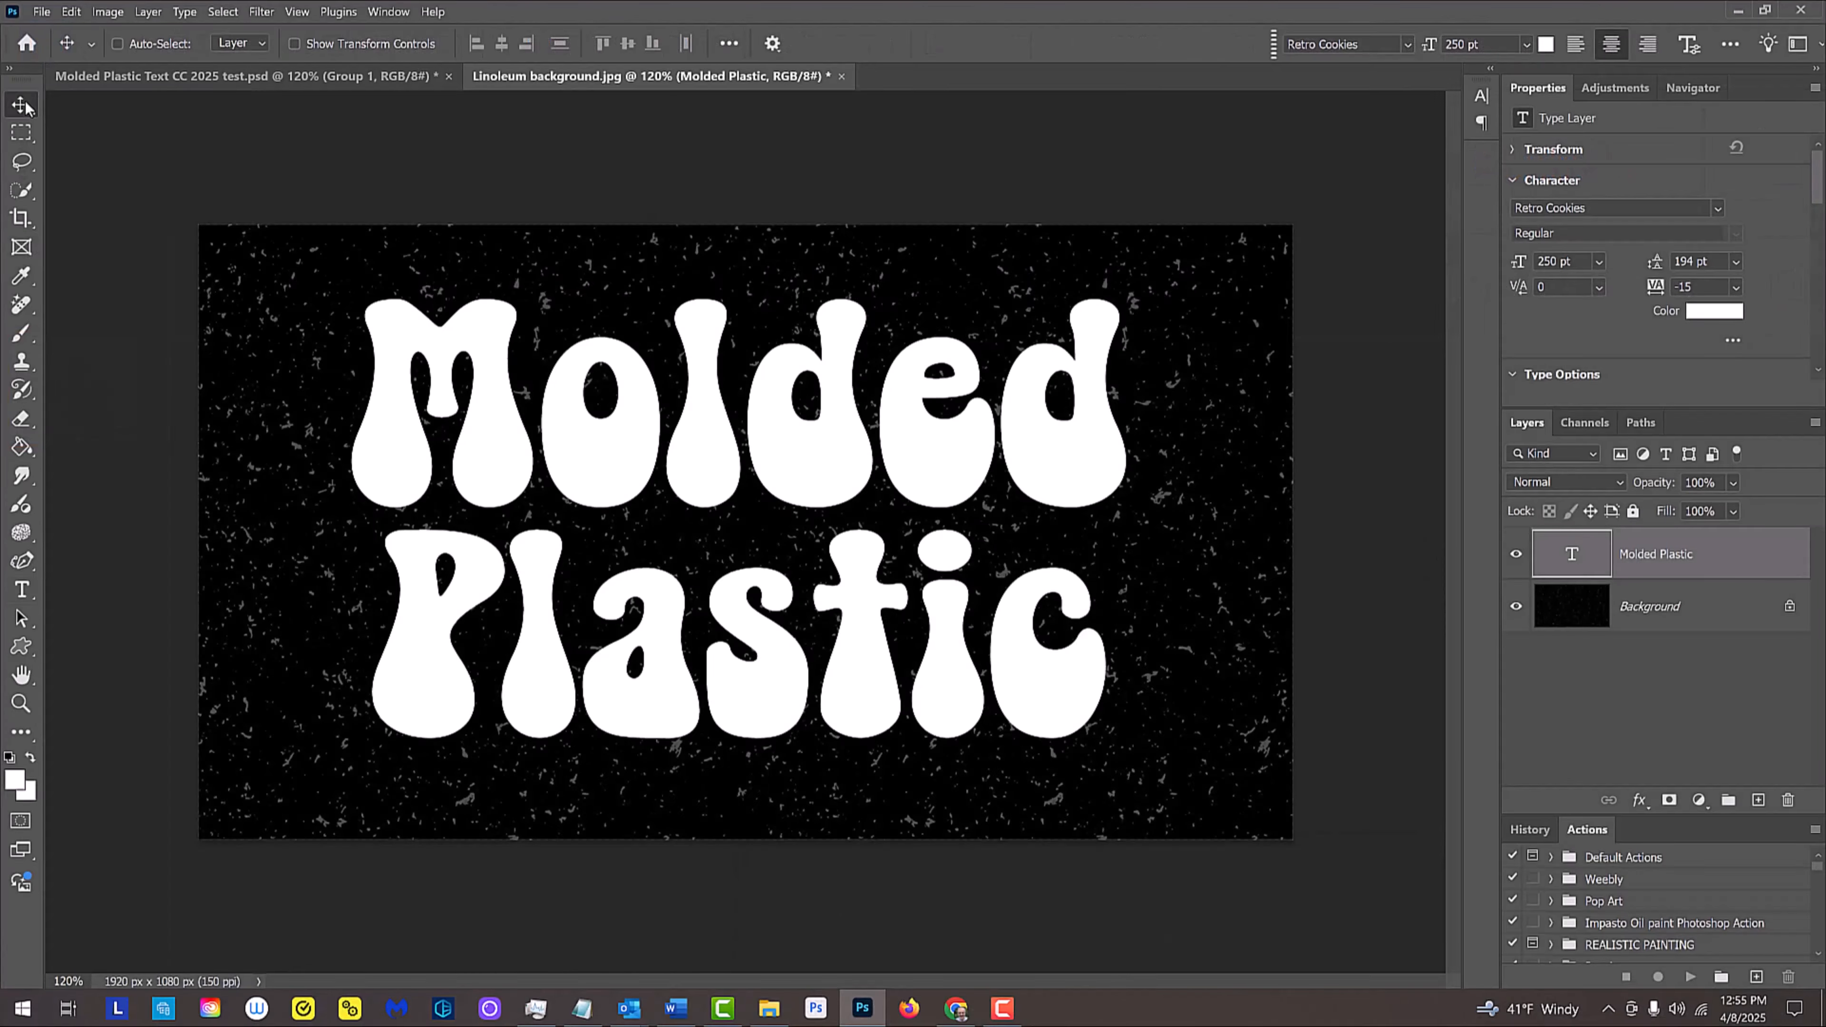
key(ctrl+a)
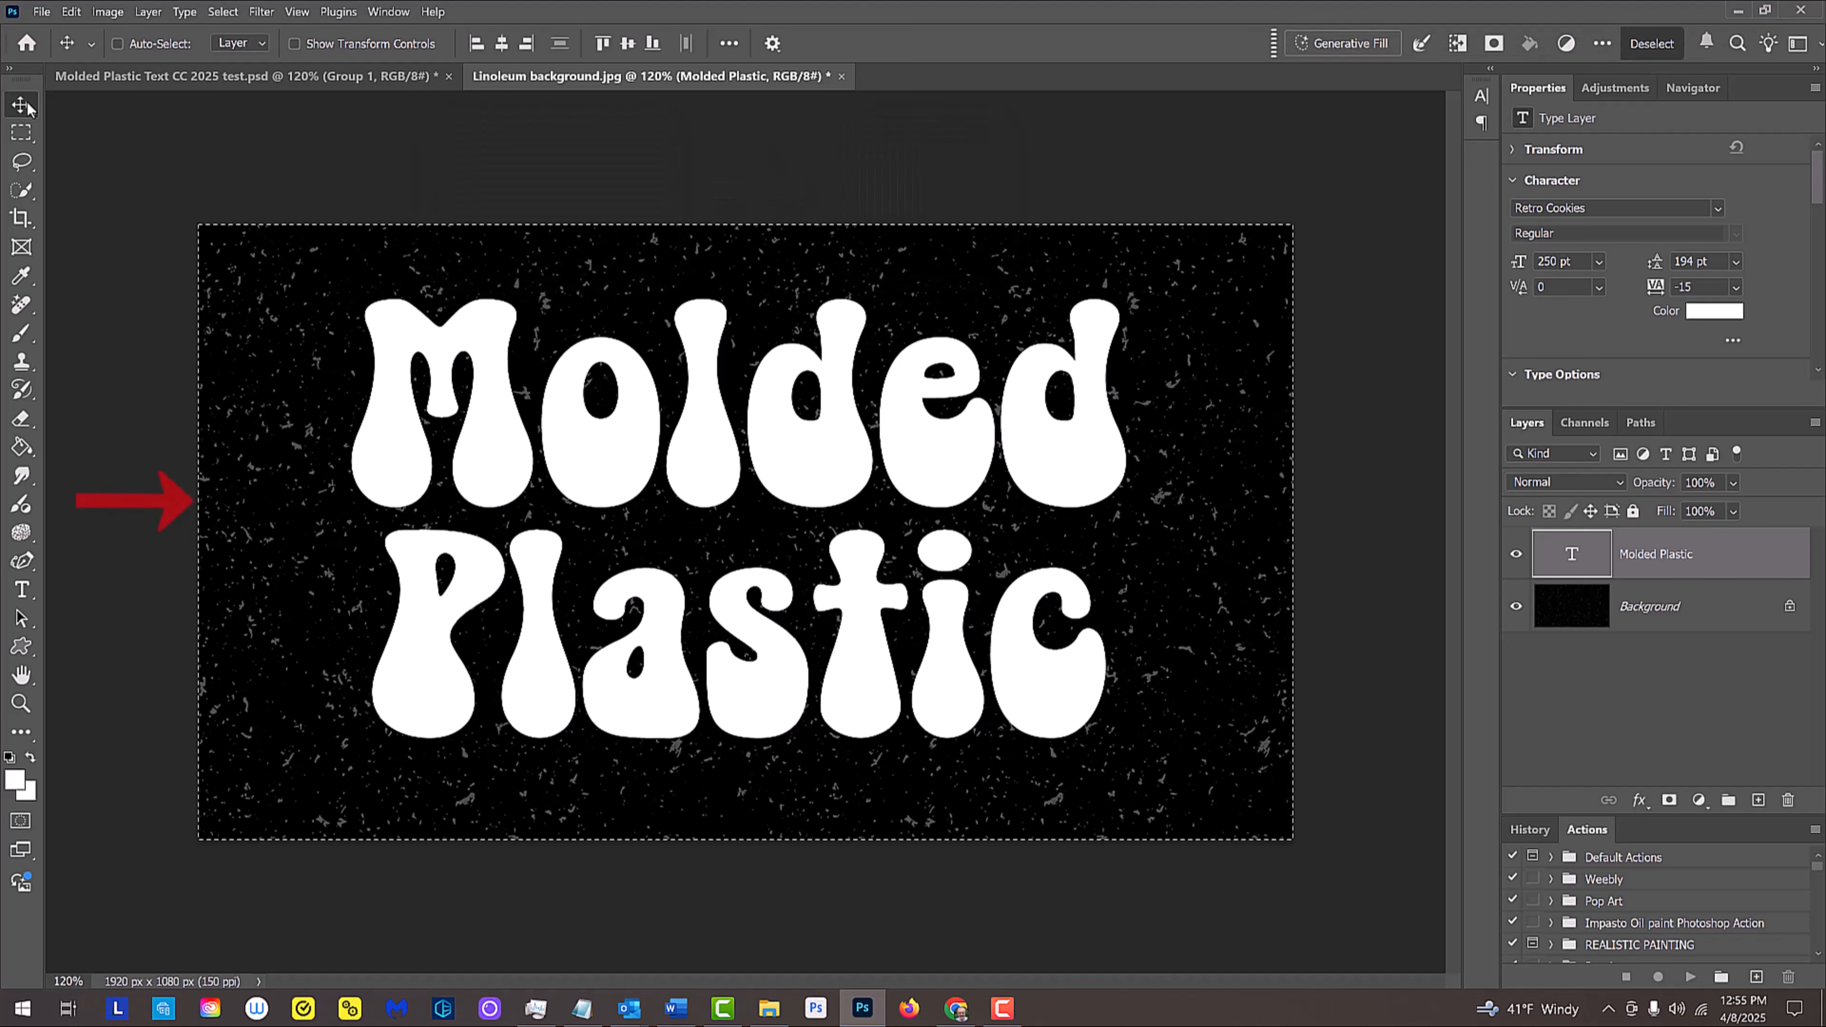
key(ctrl+a)
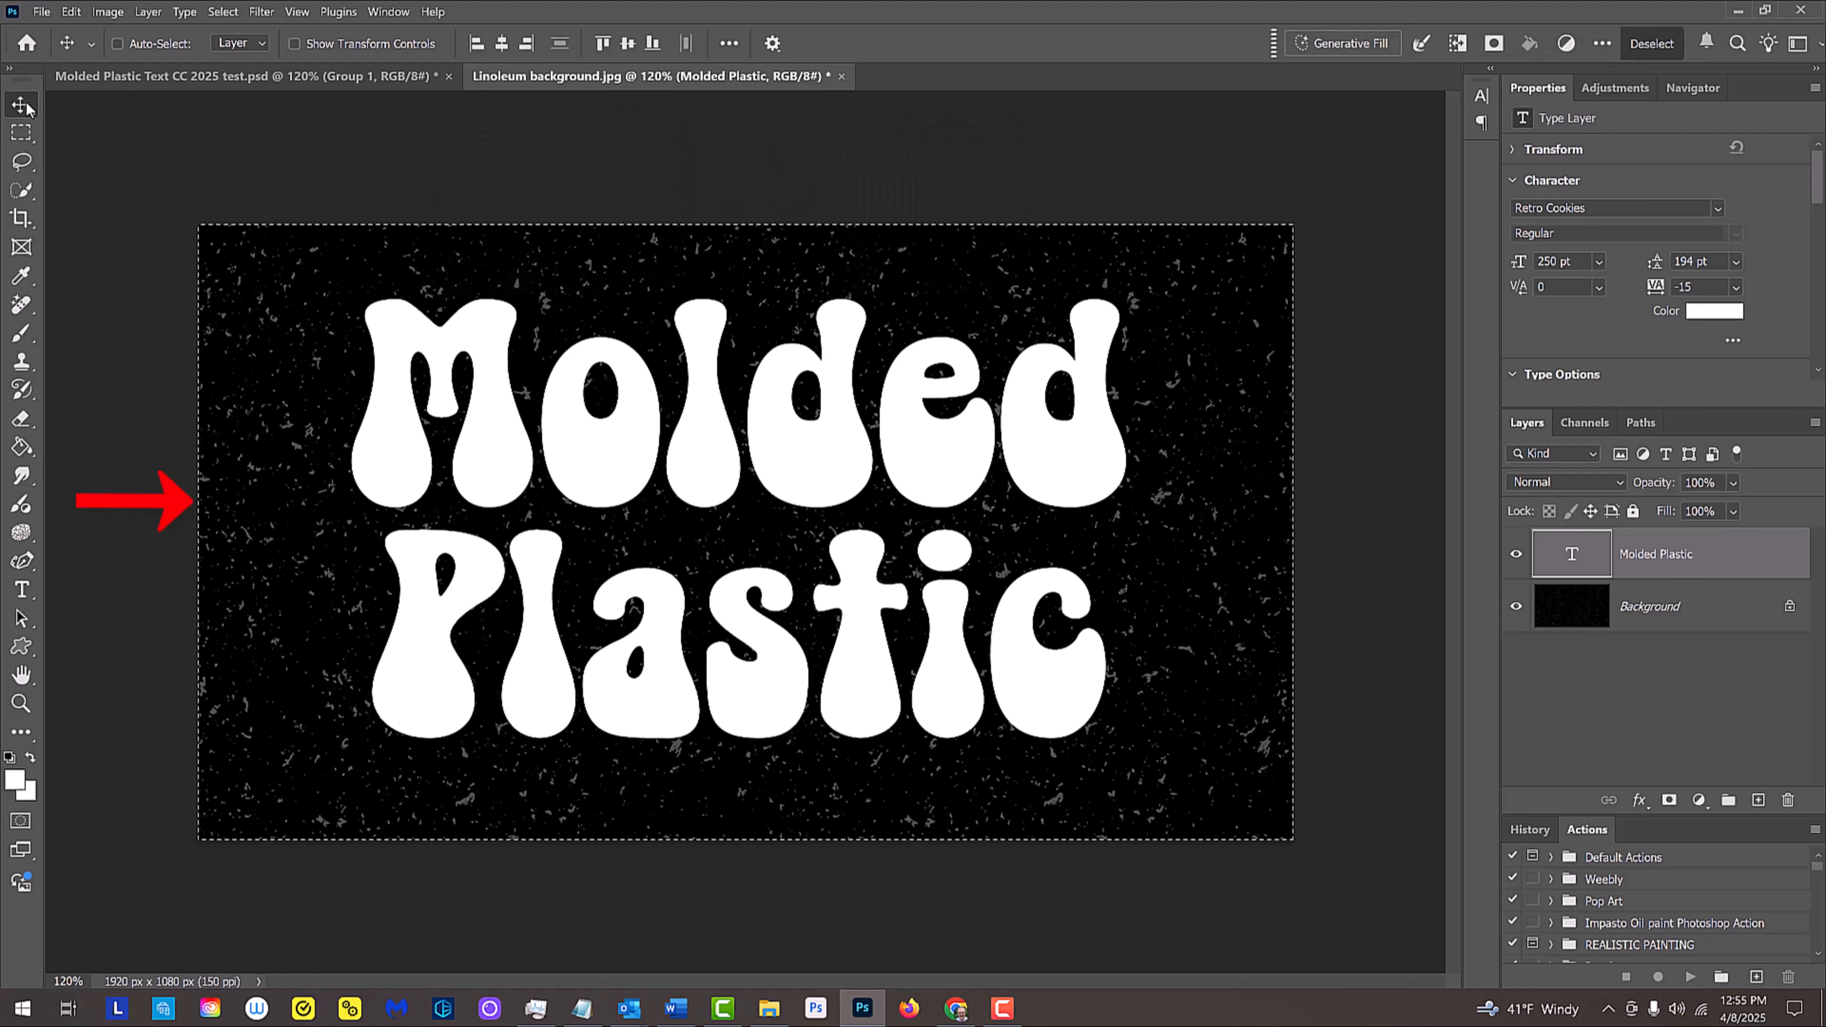
click(631, 50)
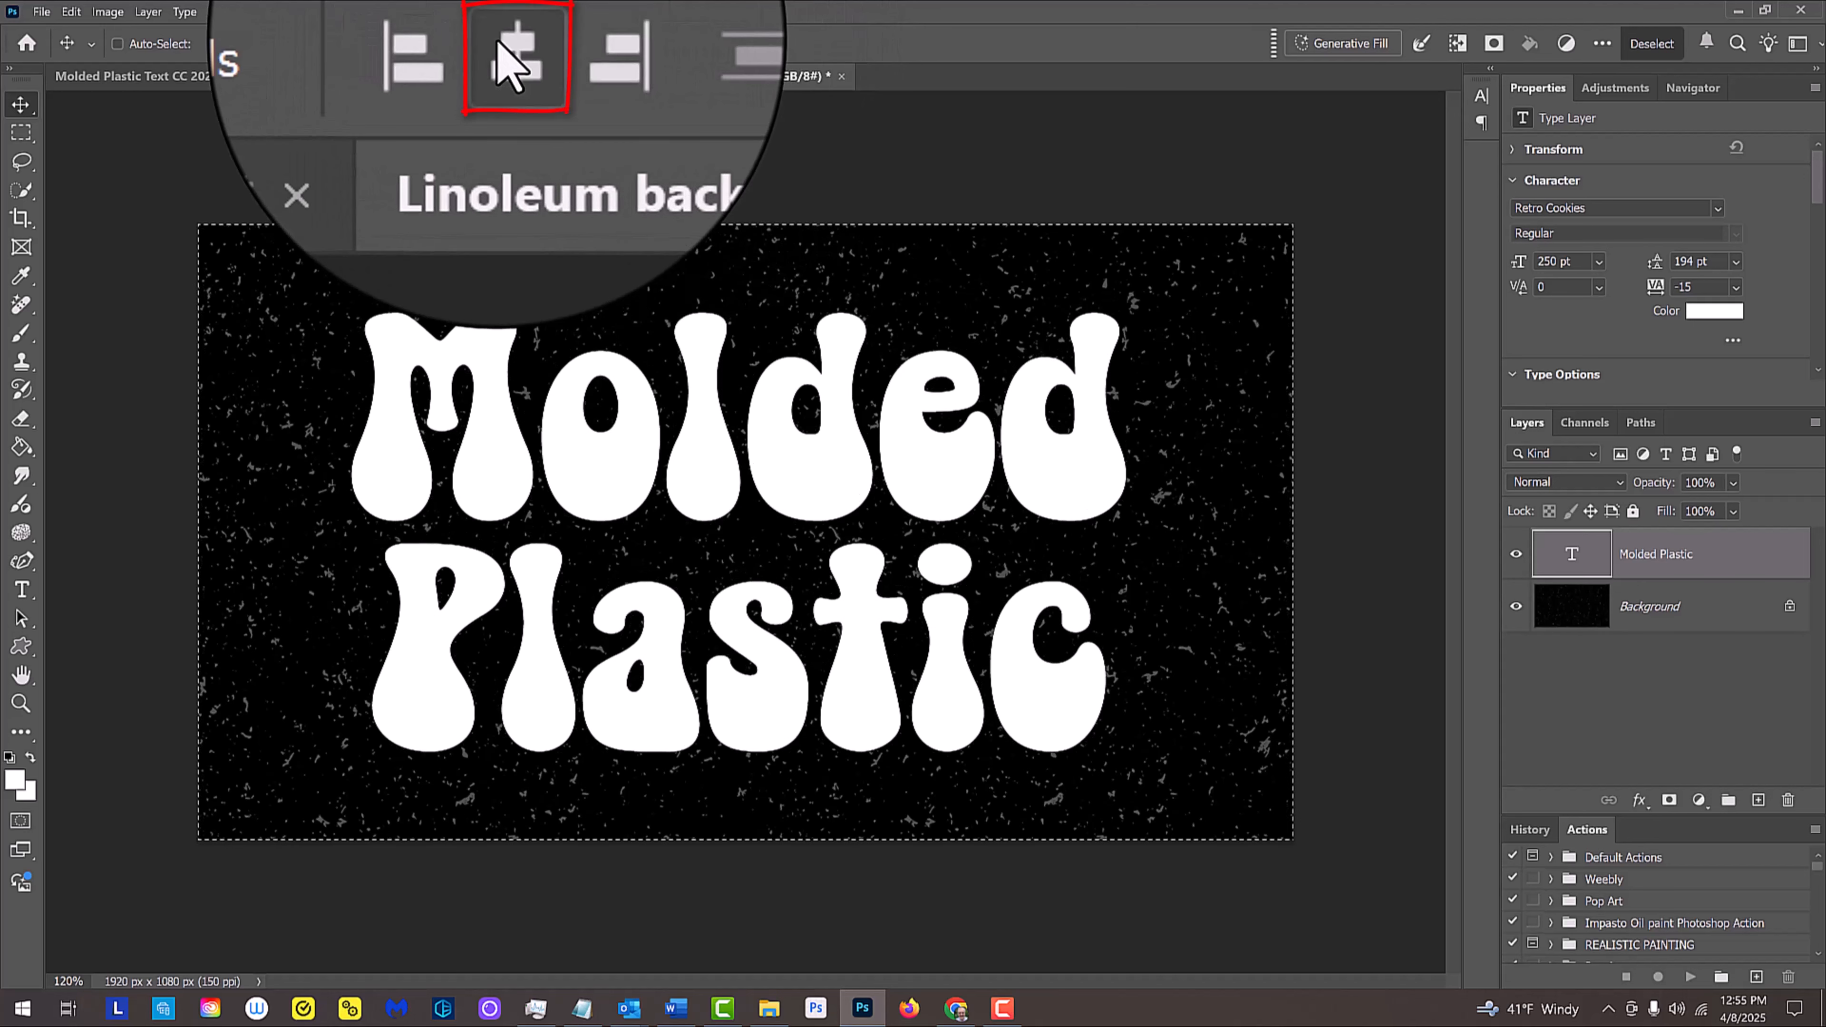
click(502, 45)
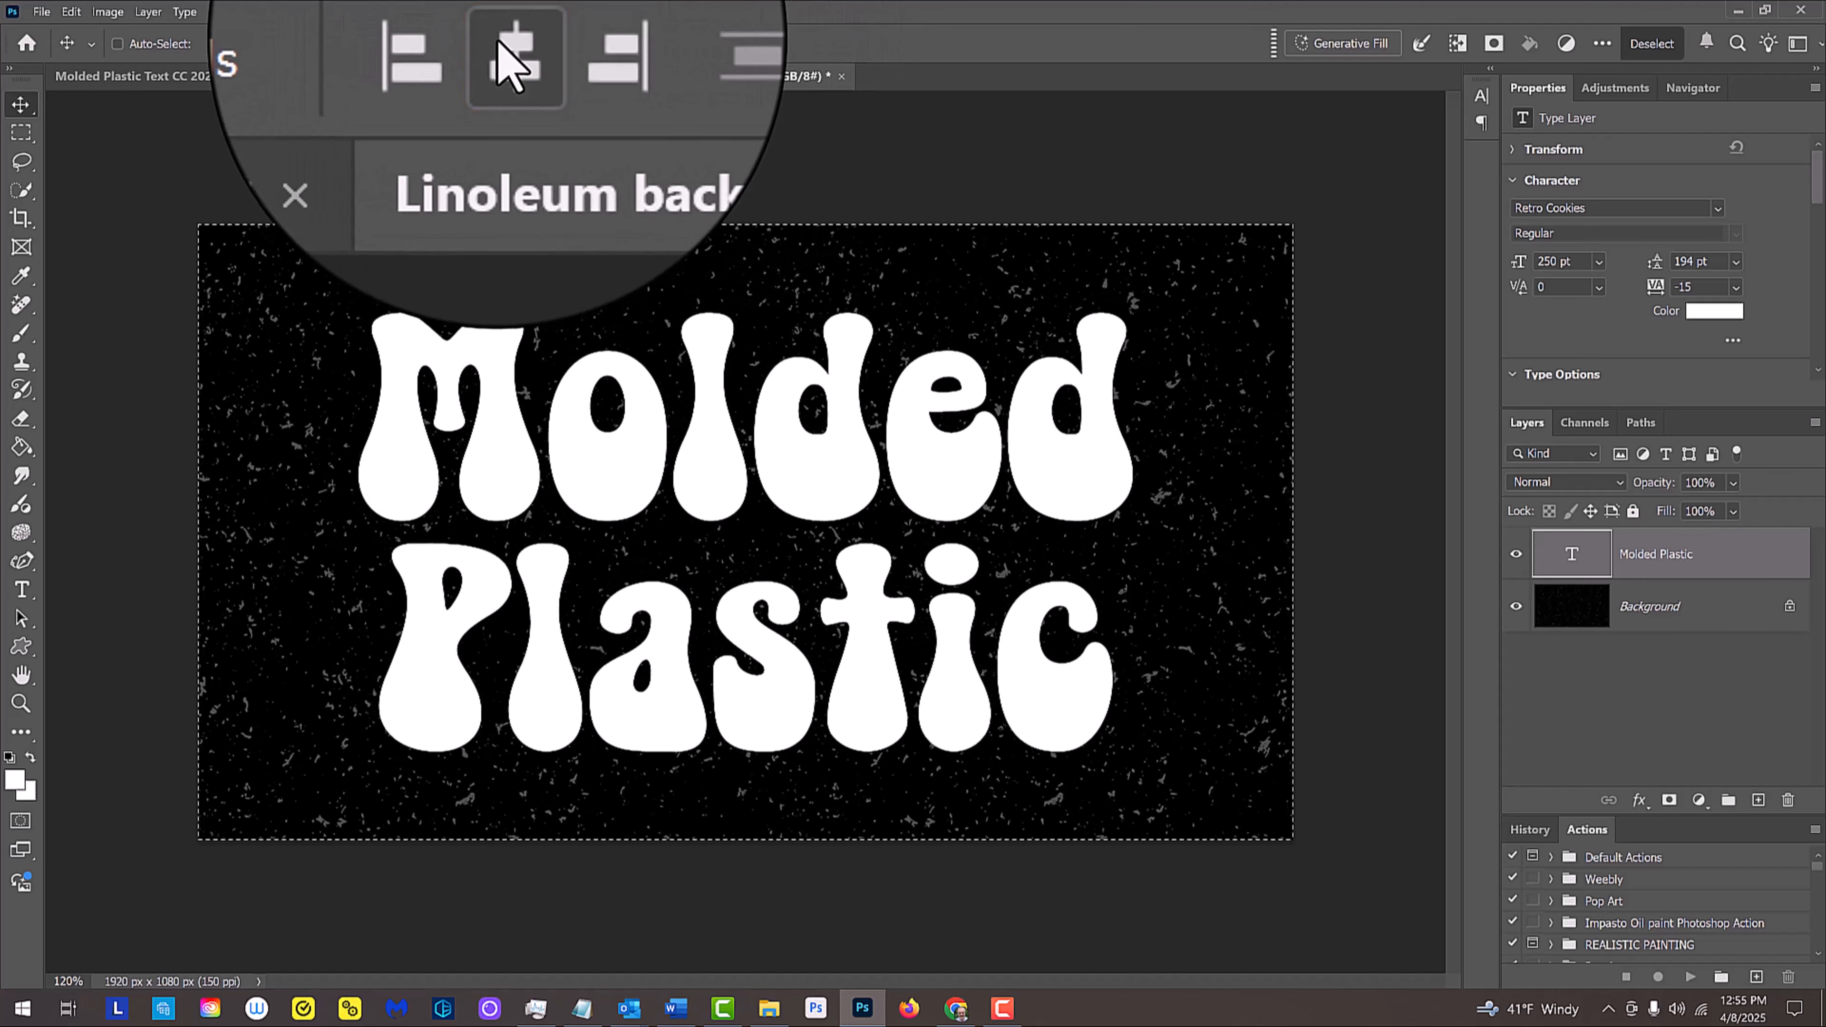
key(ctrl+d)
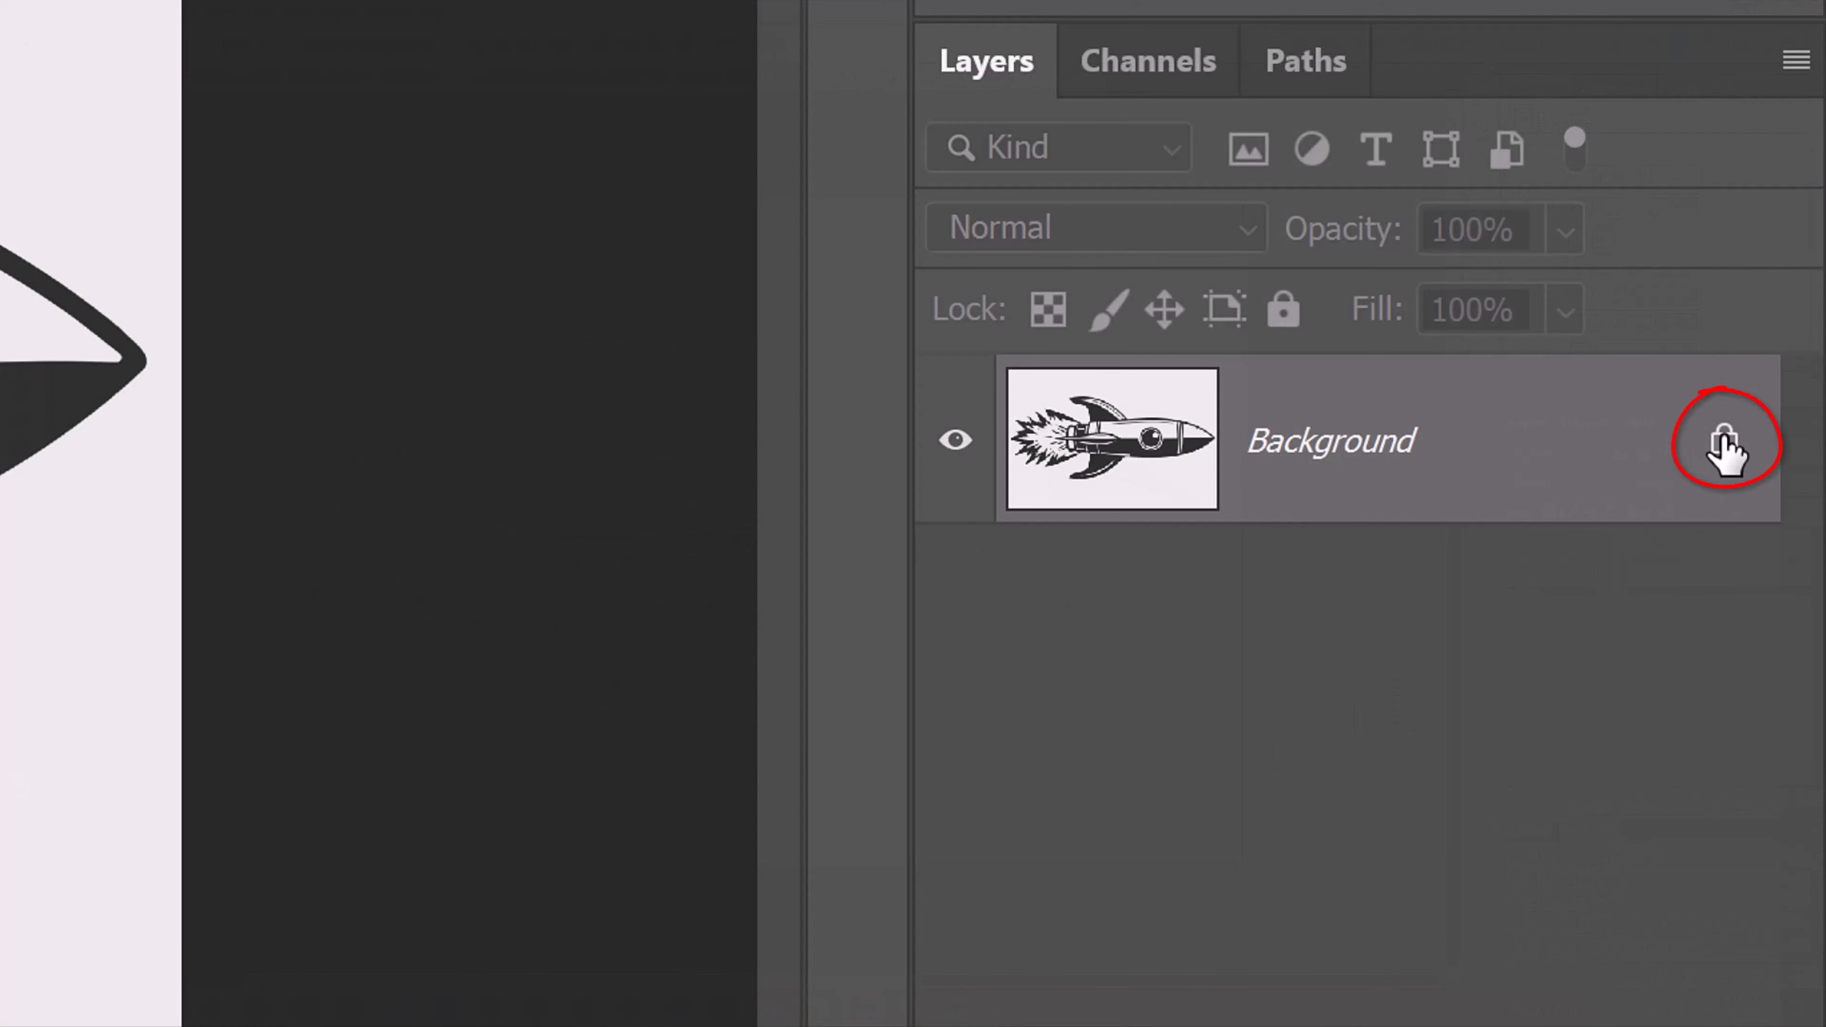
Unlock the rocket clip art's Background layer and apply Levels with input black at 36 and input white at 222
click(1725, 444)
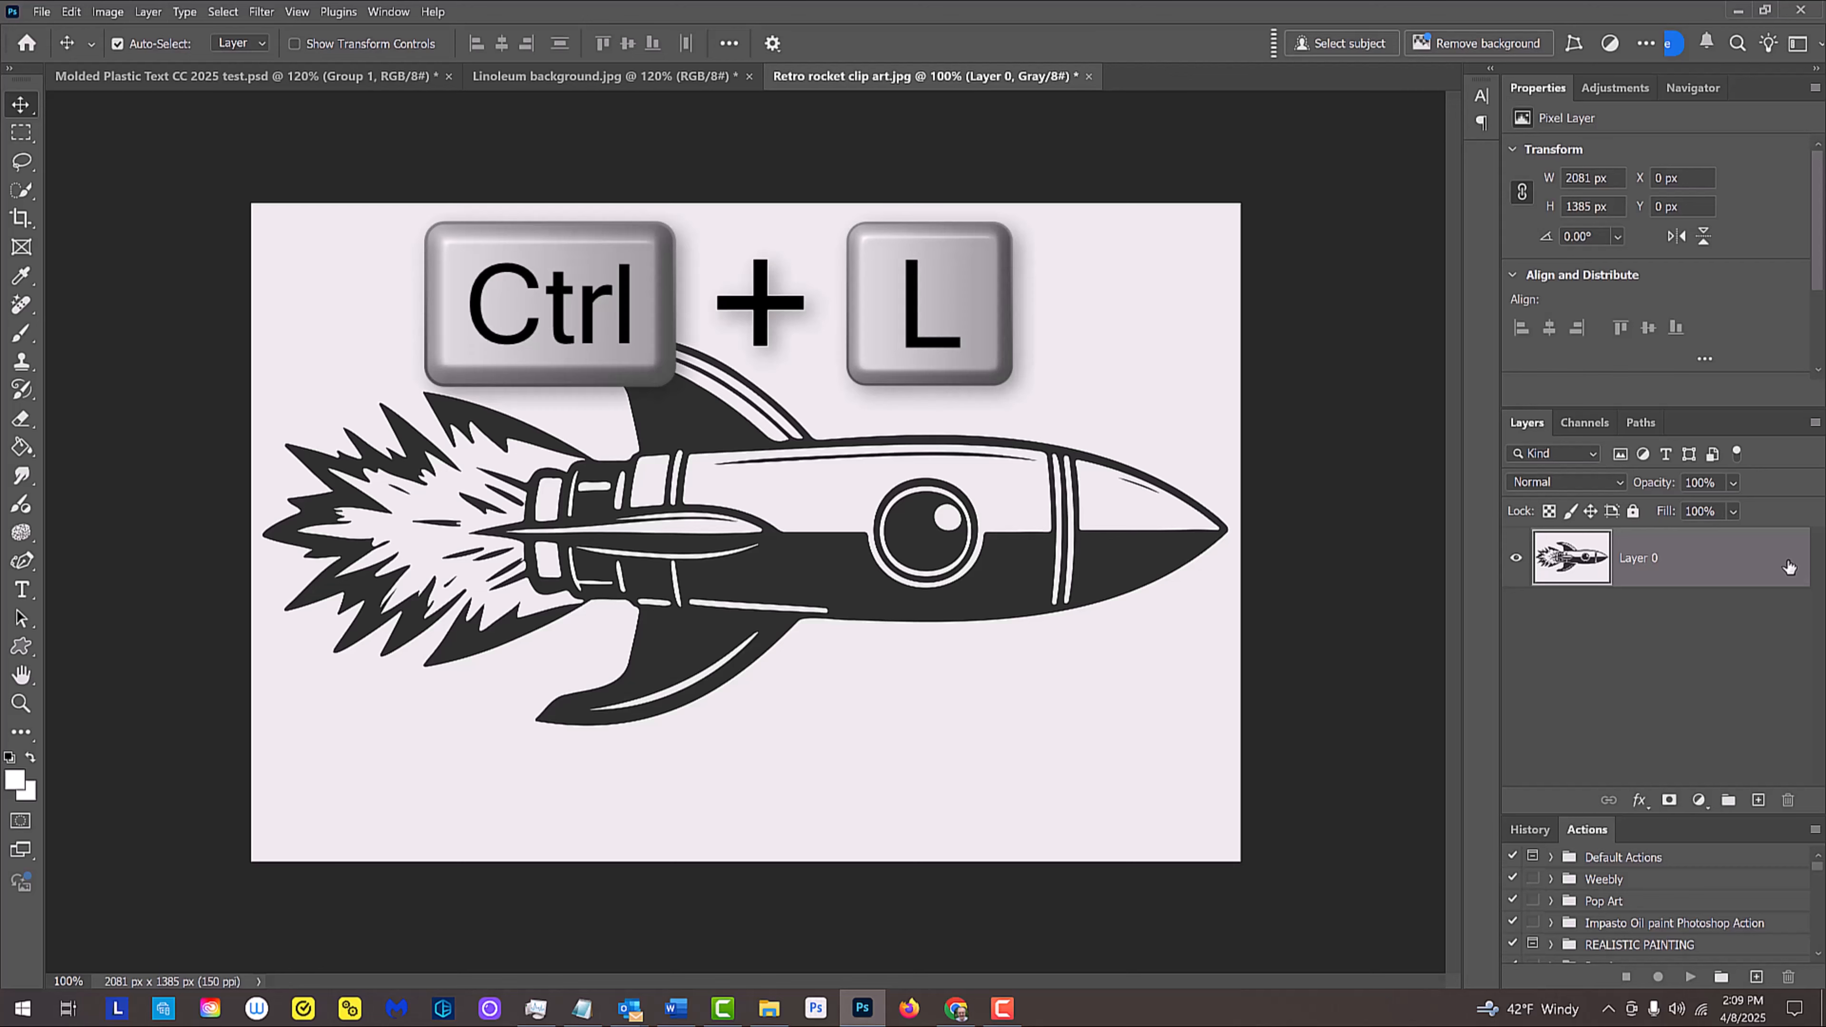
key(ctrl+l)
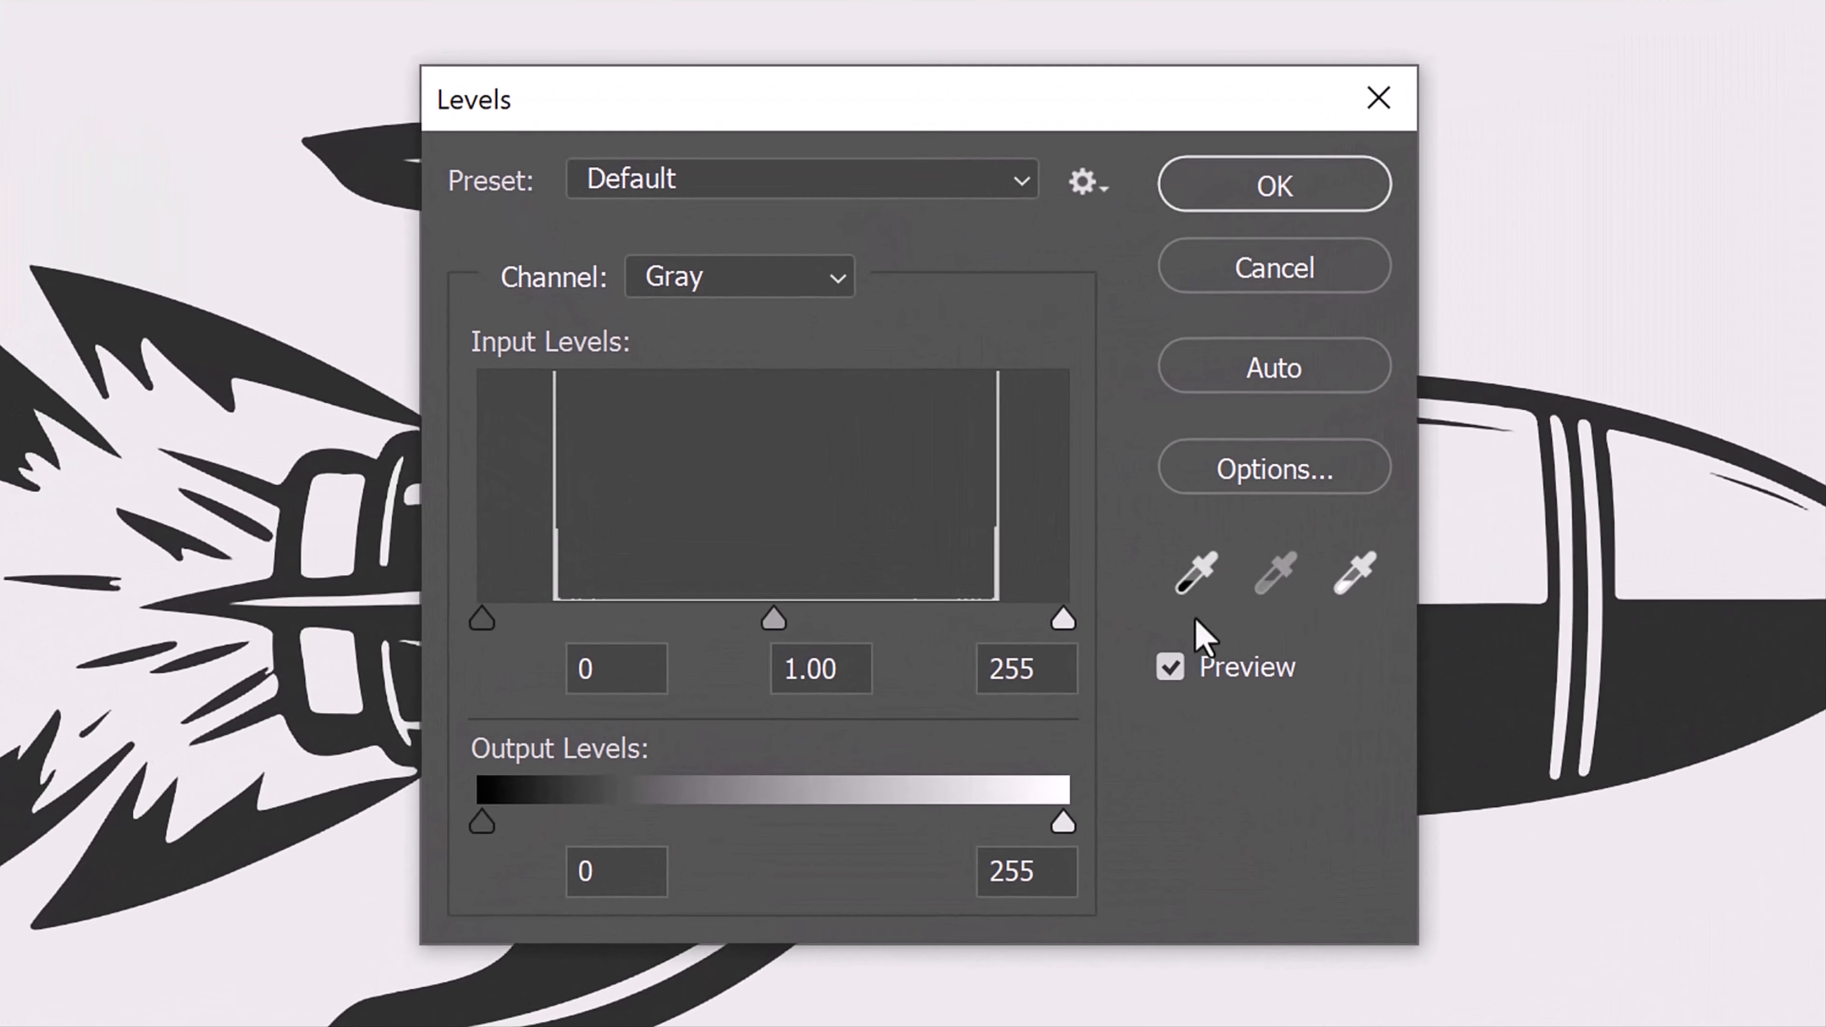
click(996, 594)
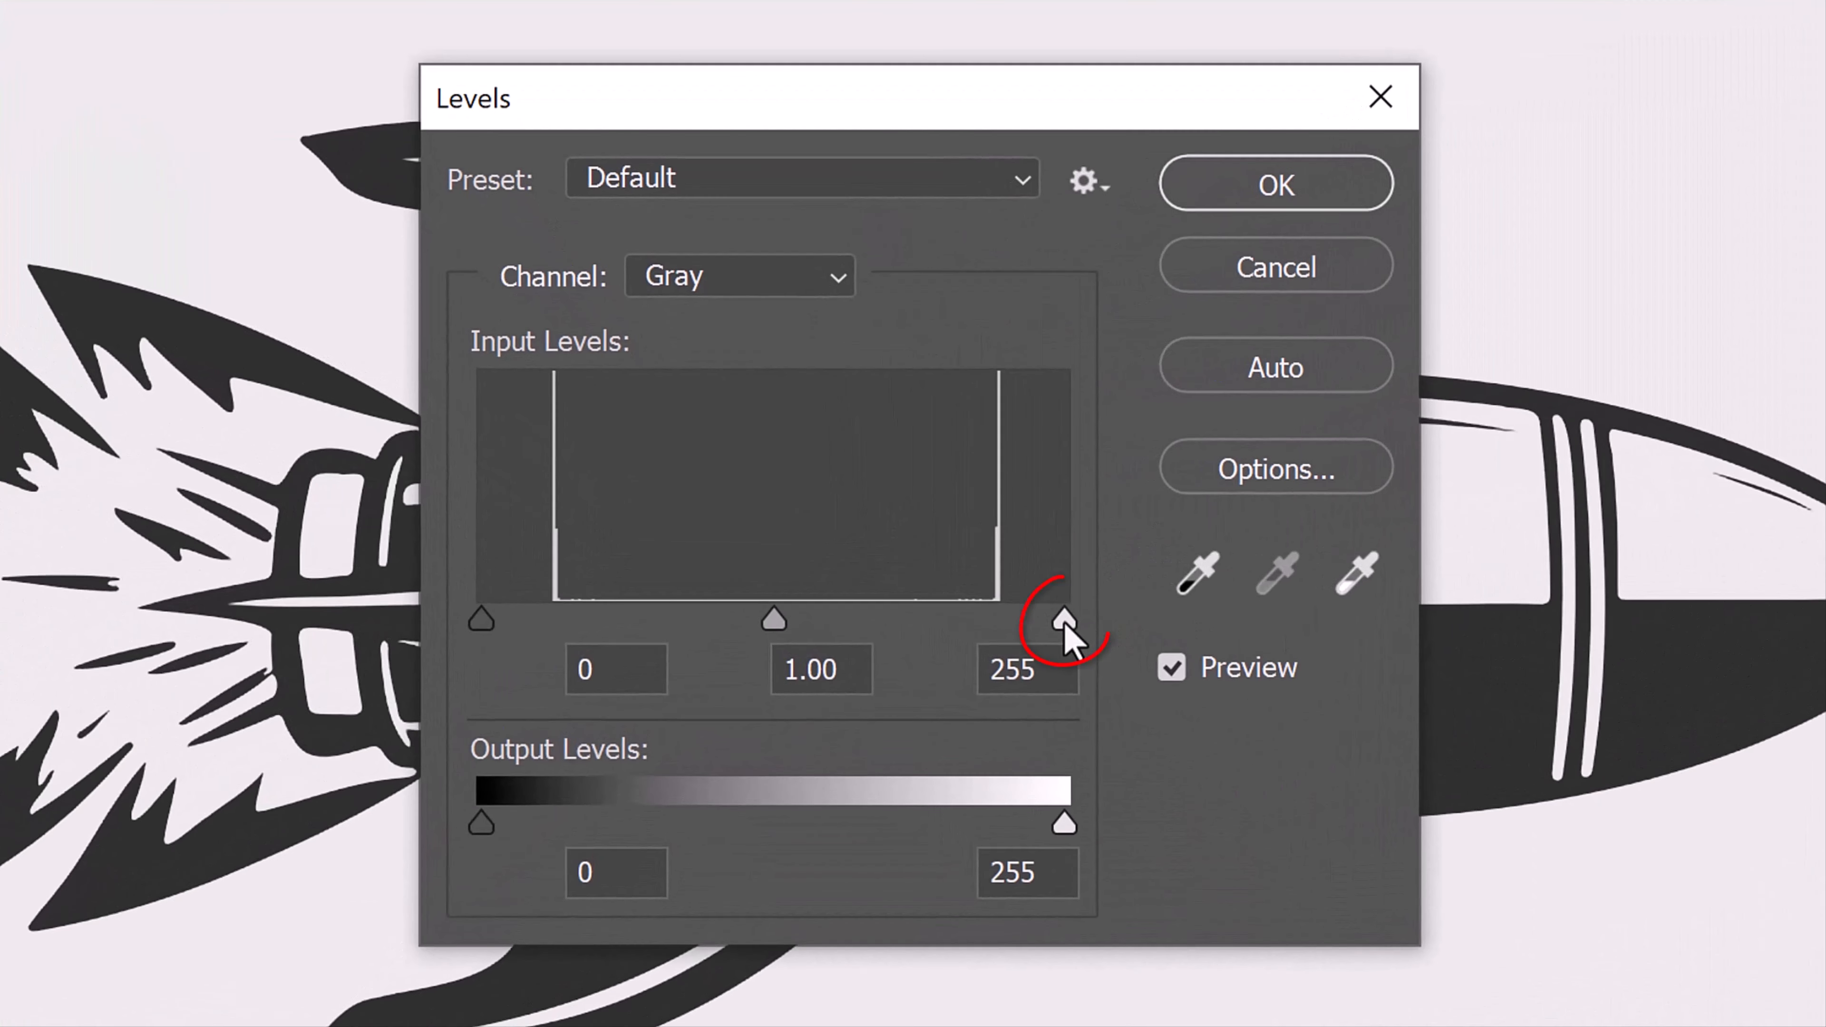
drag(1065, 626, 987, 626)
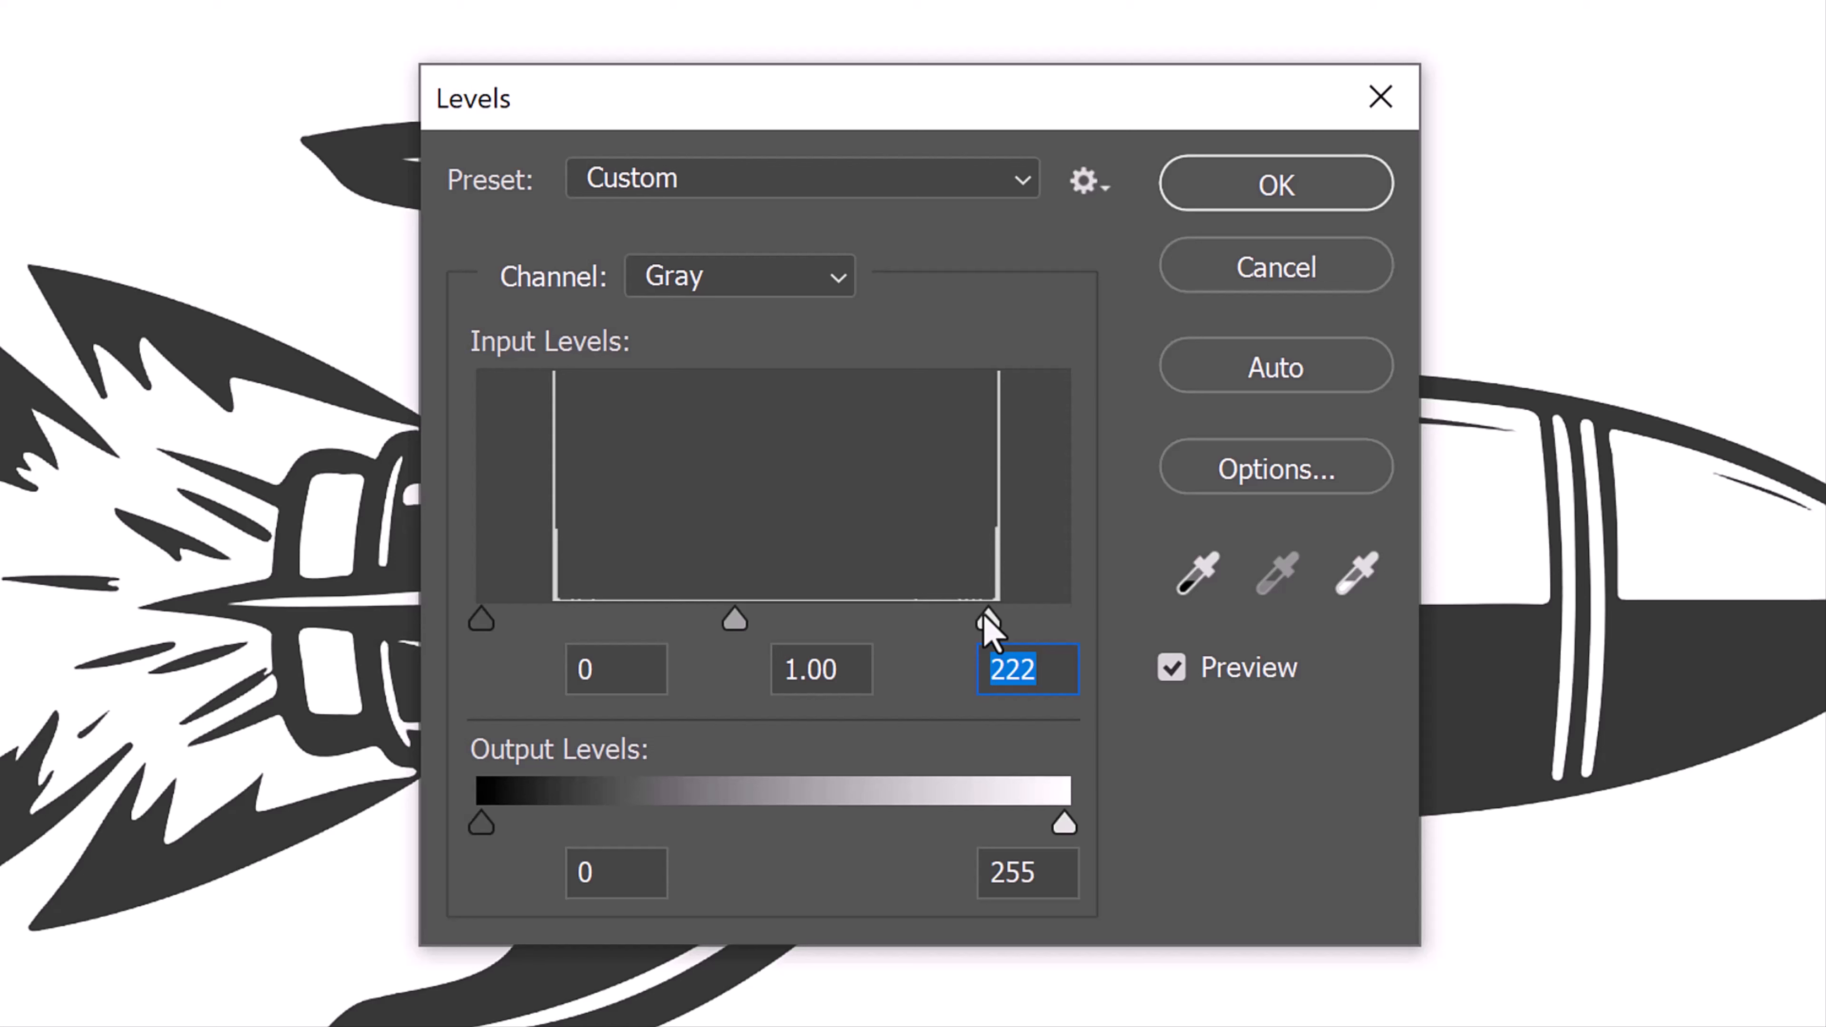
click(481, 625)
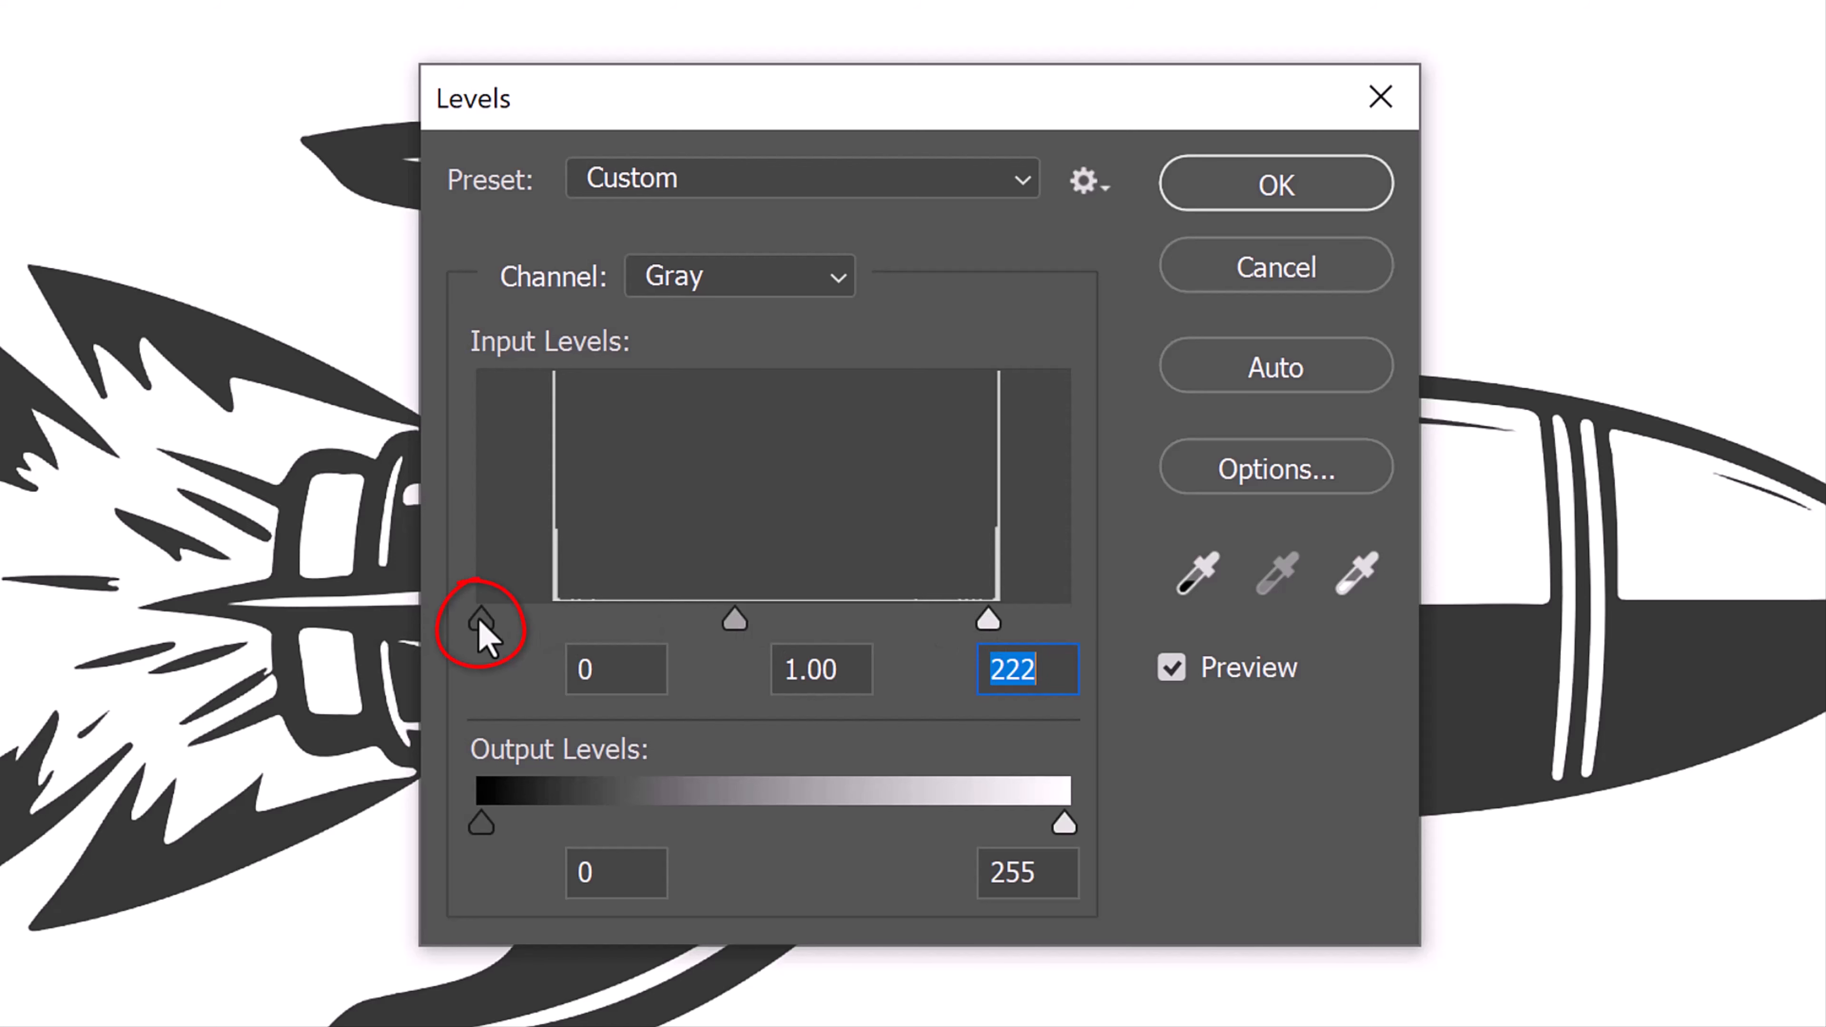
drag(480, 622, 565, 625)
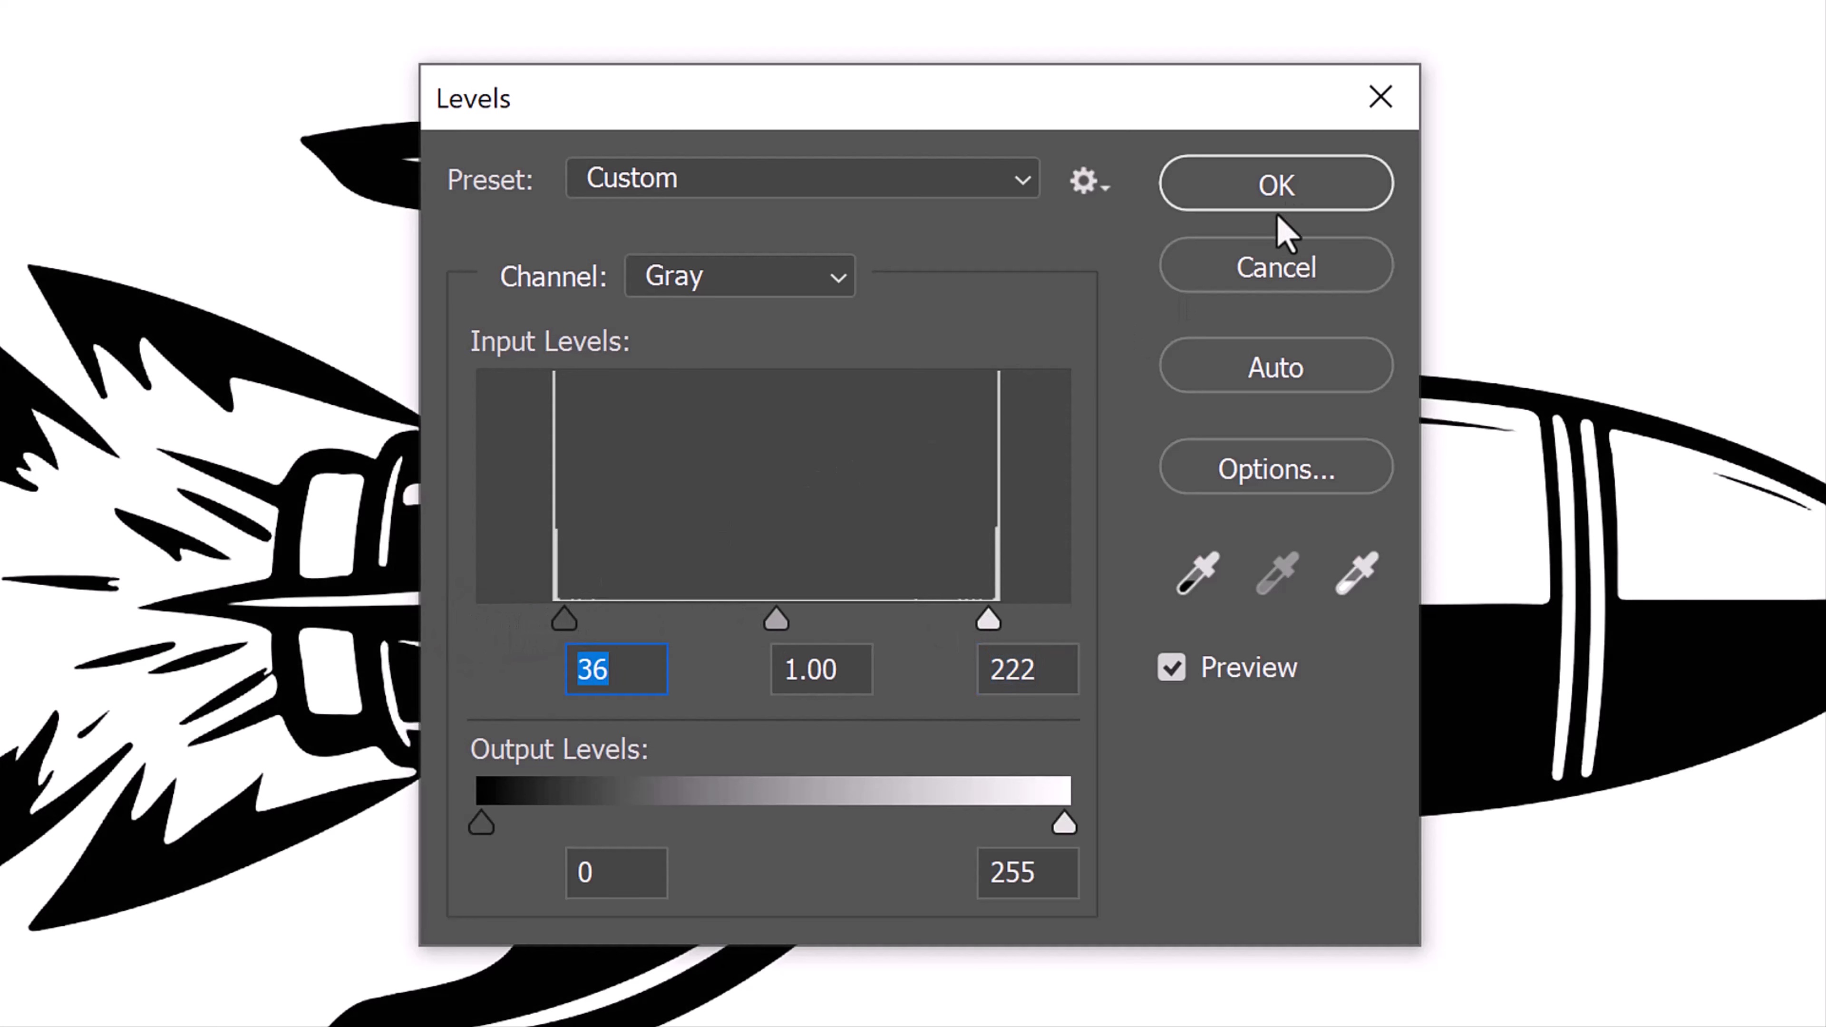
click(1288, 200)
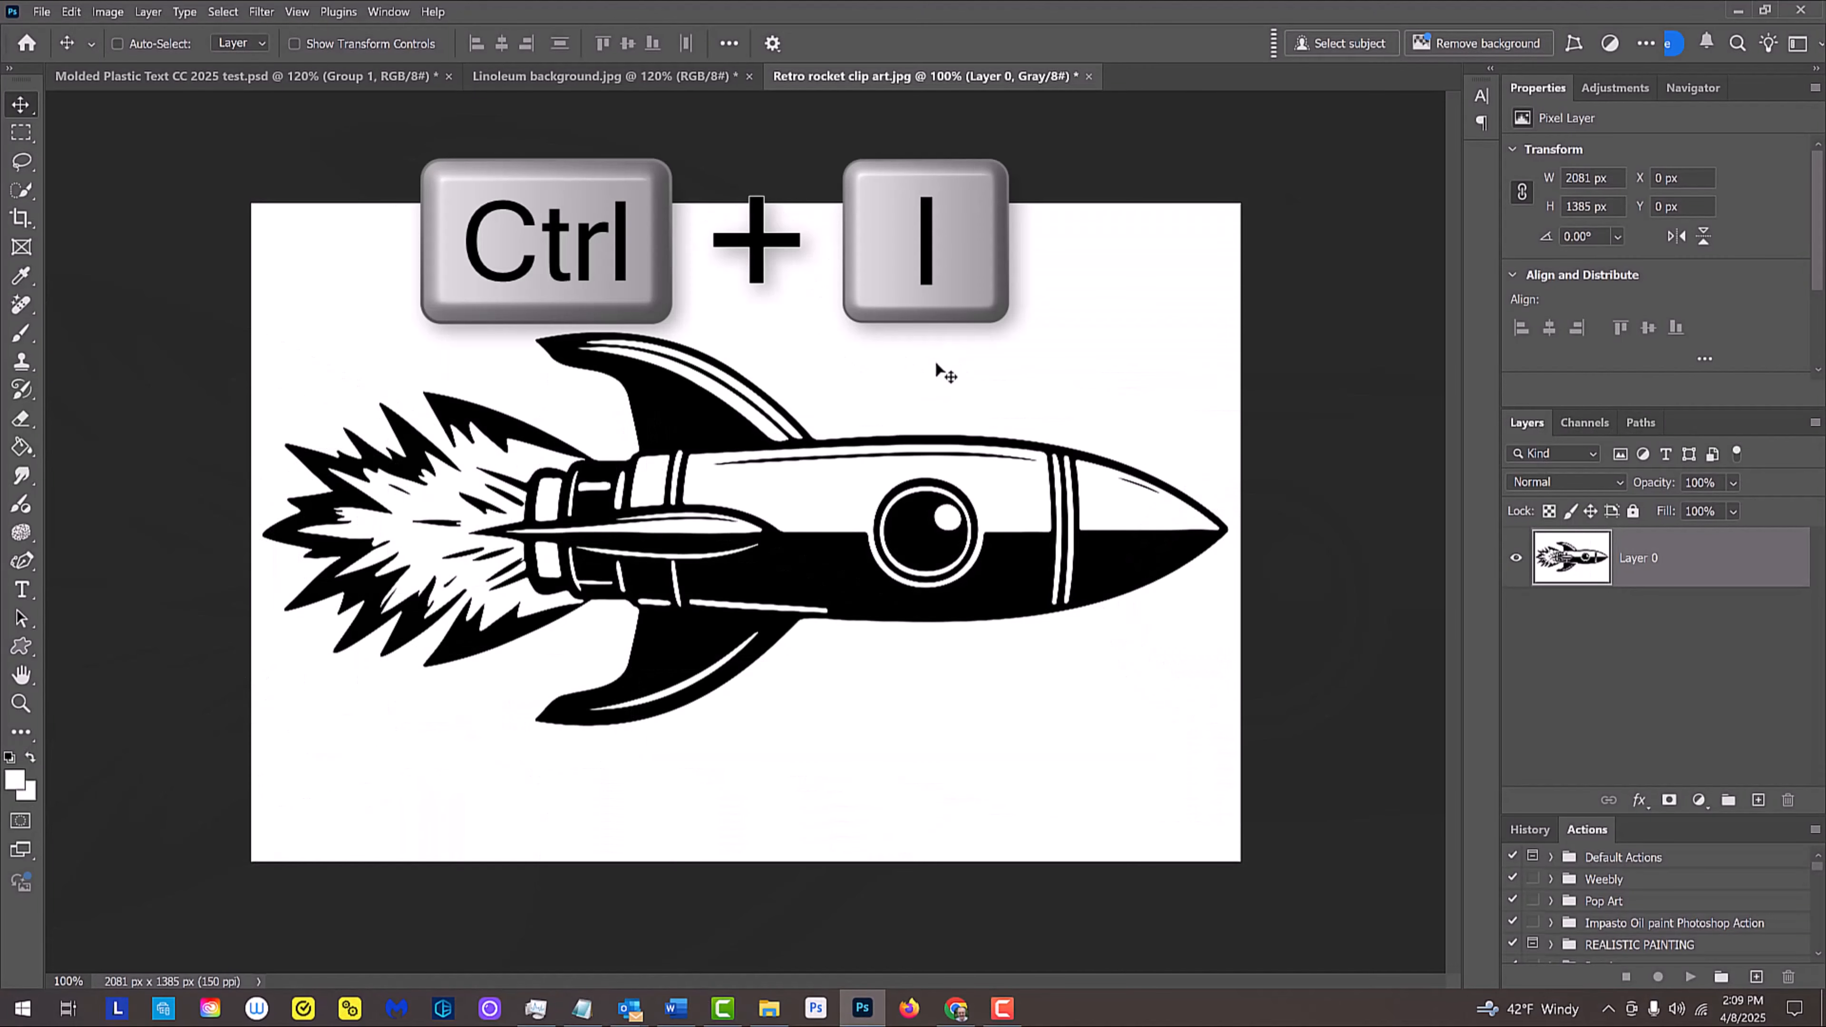
Invert the rocket image's tones and select its black areas by inverting a selection loaded from the Gray channel
key(ctrl+i)
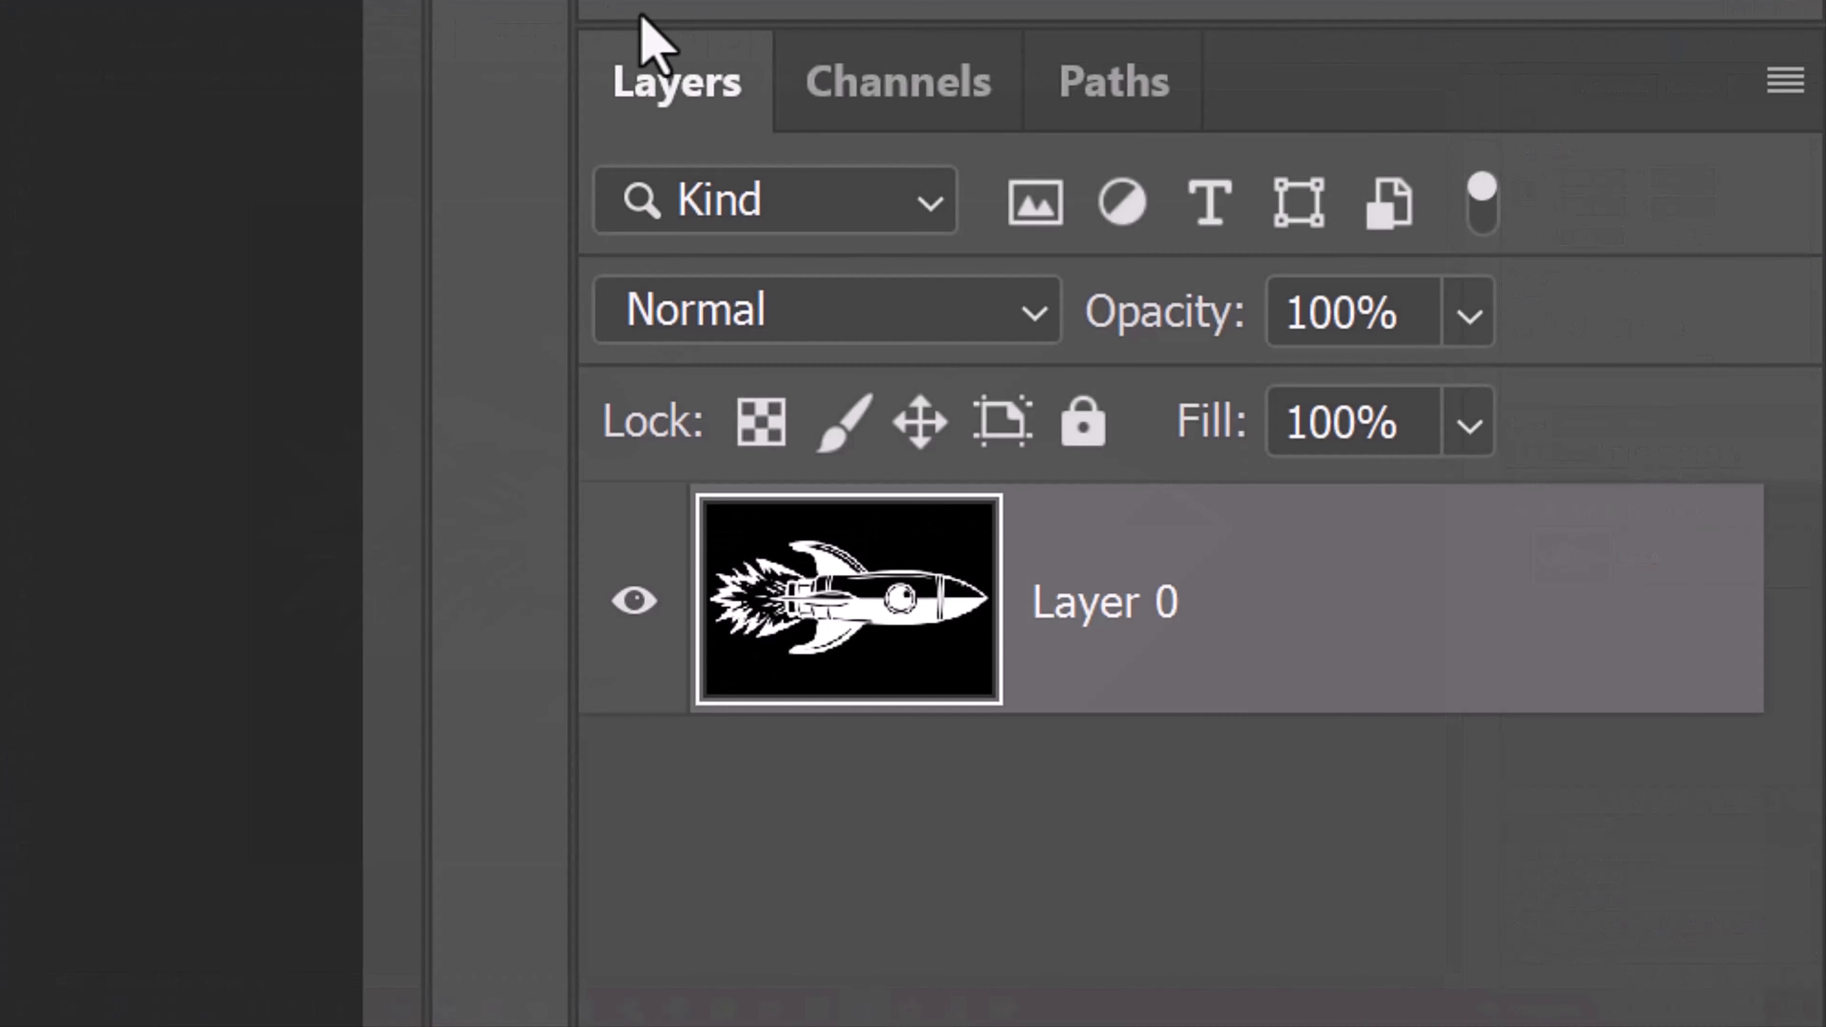
click(896, 93)
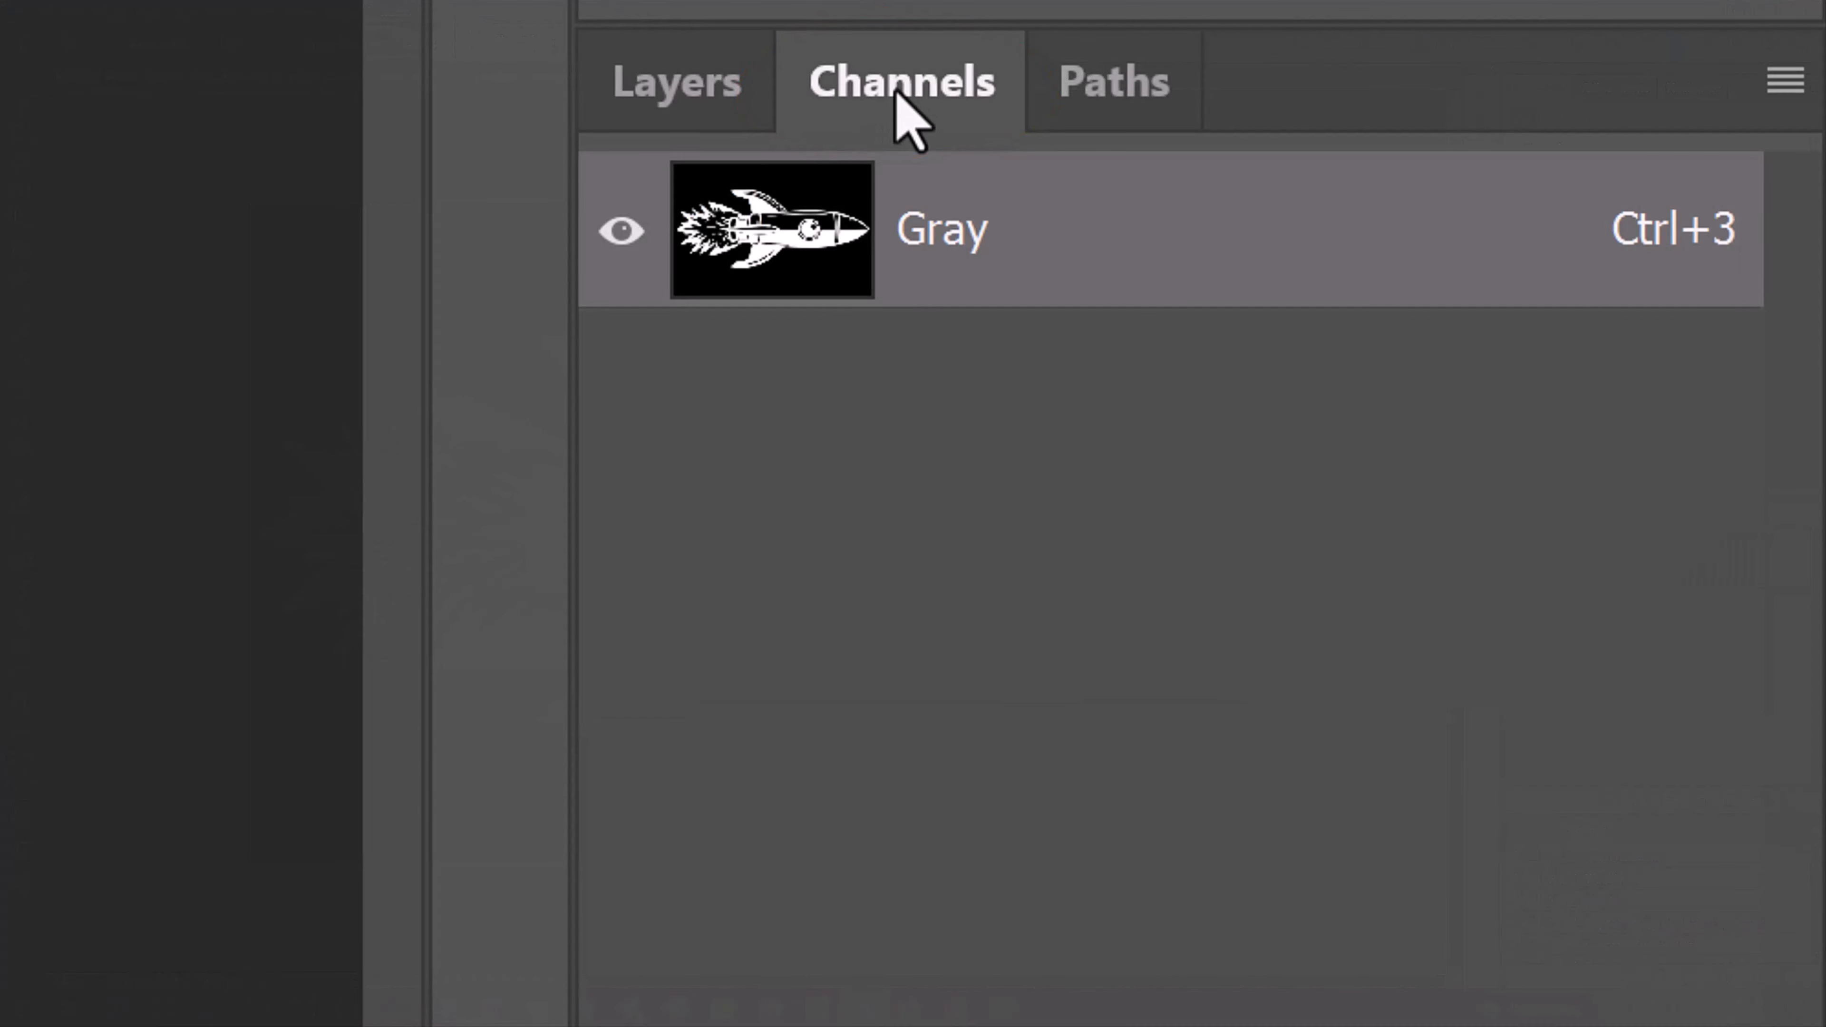
ctrl+click(773, 237)
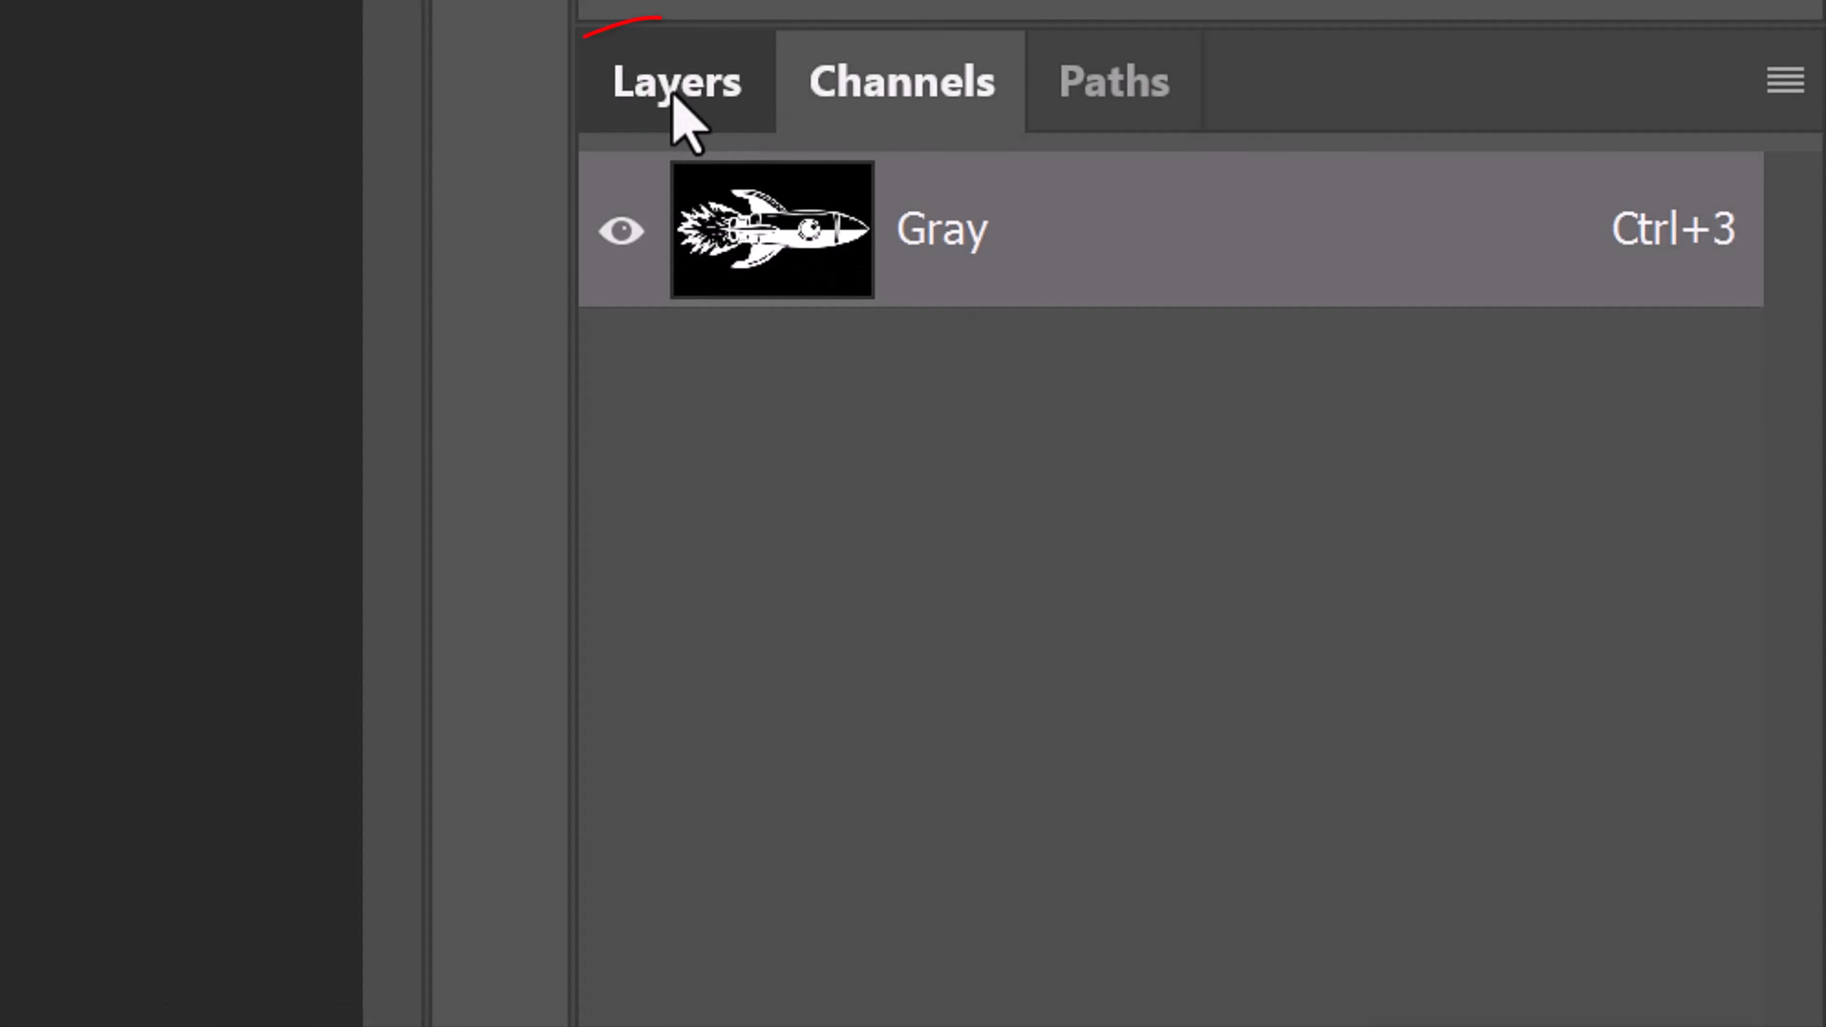
click(674, 96)
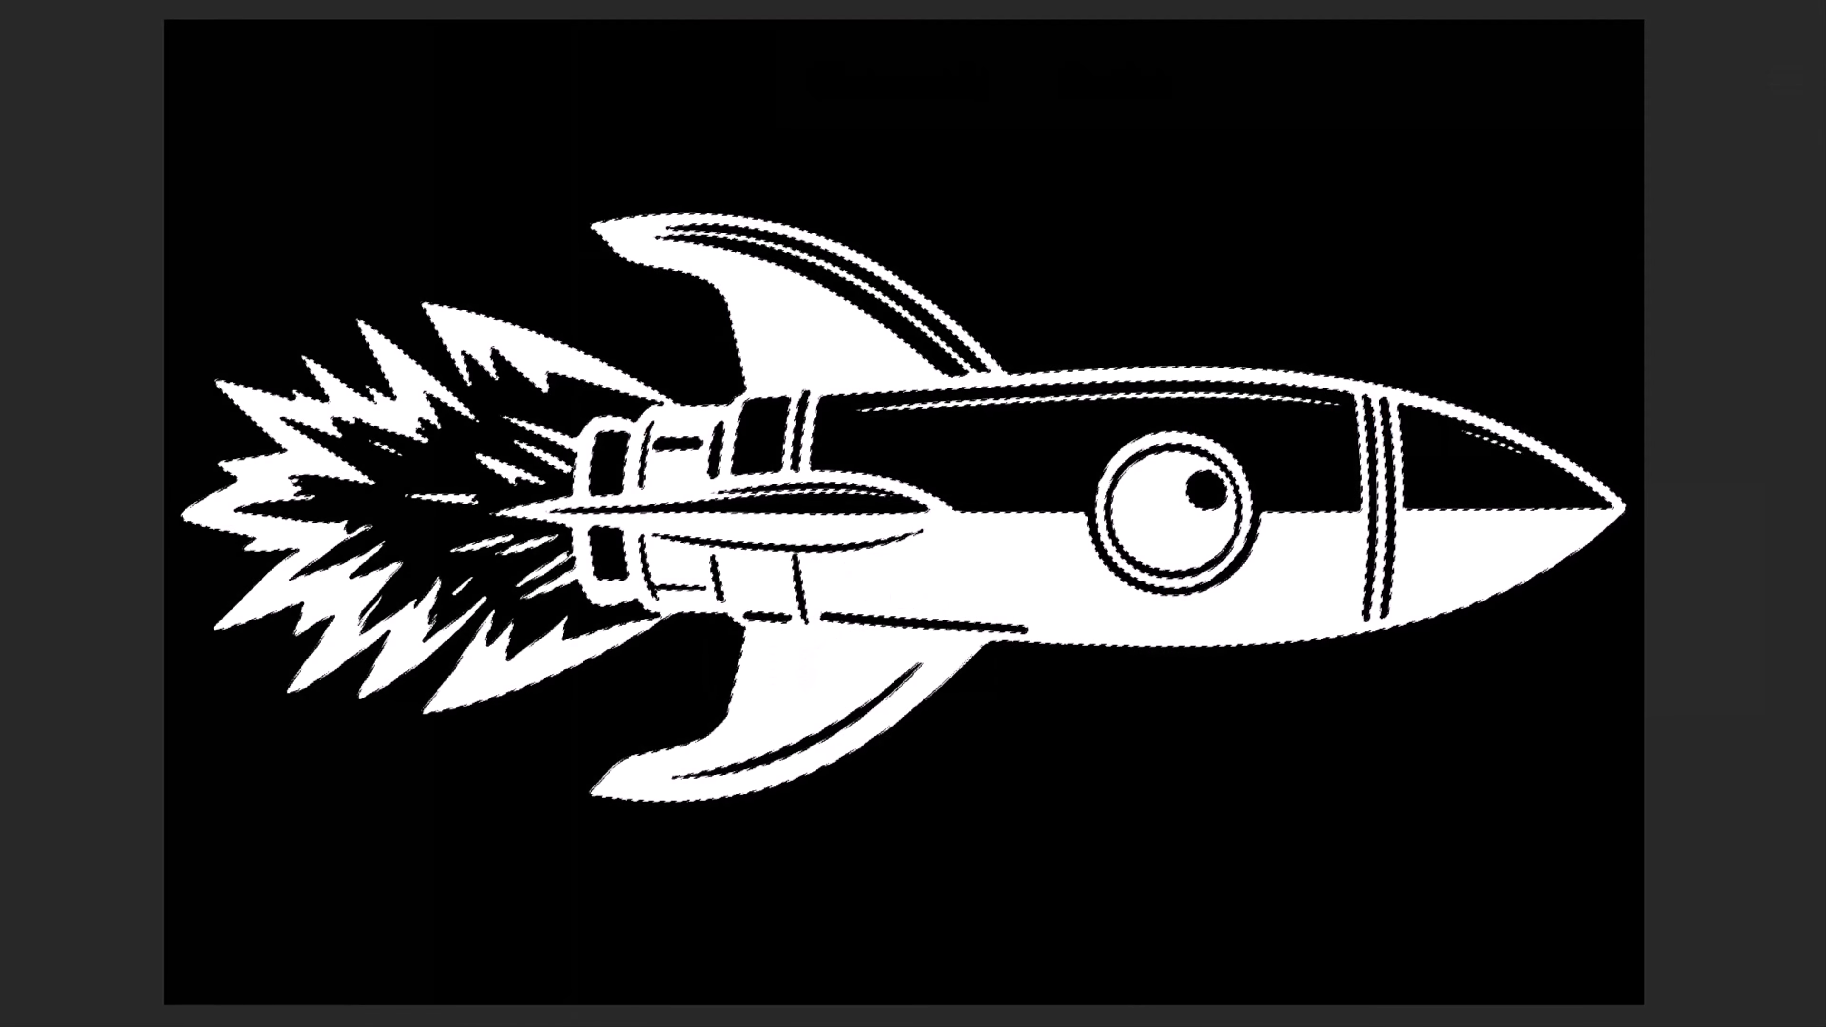
key(ctrl+shift+i)
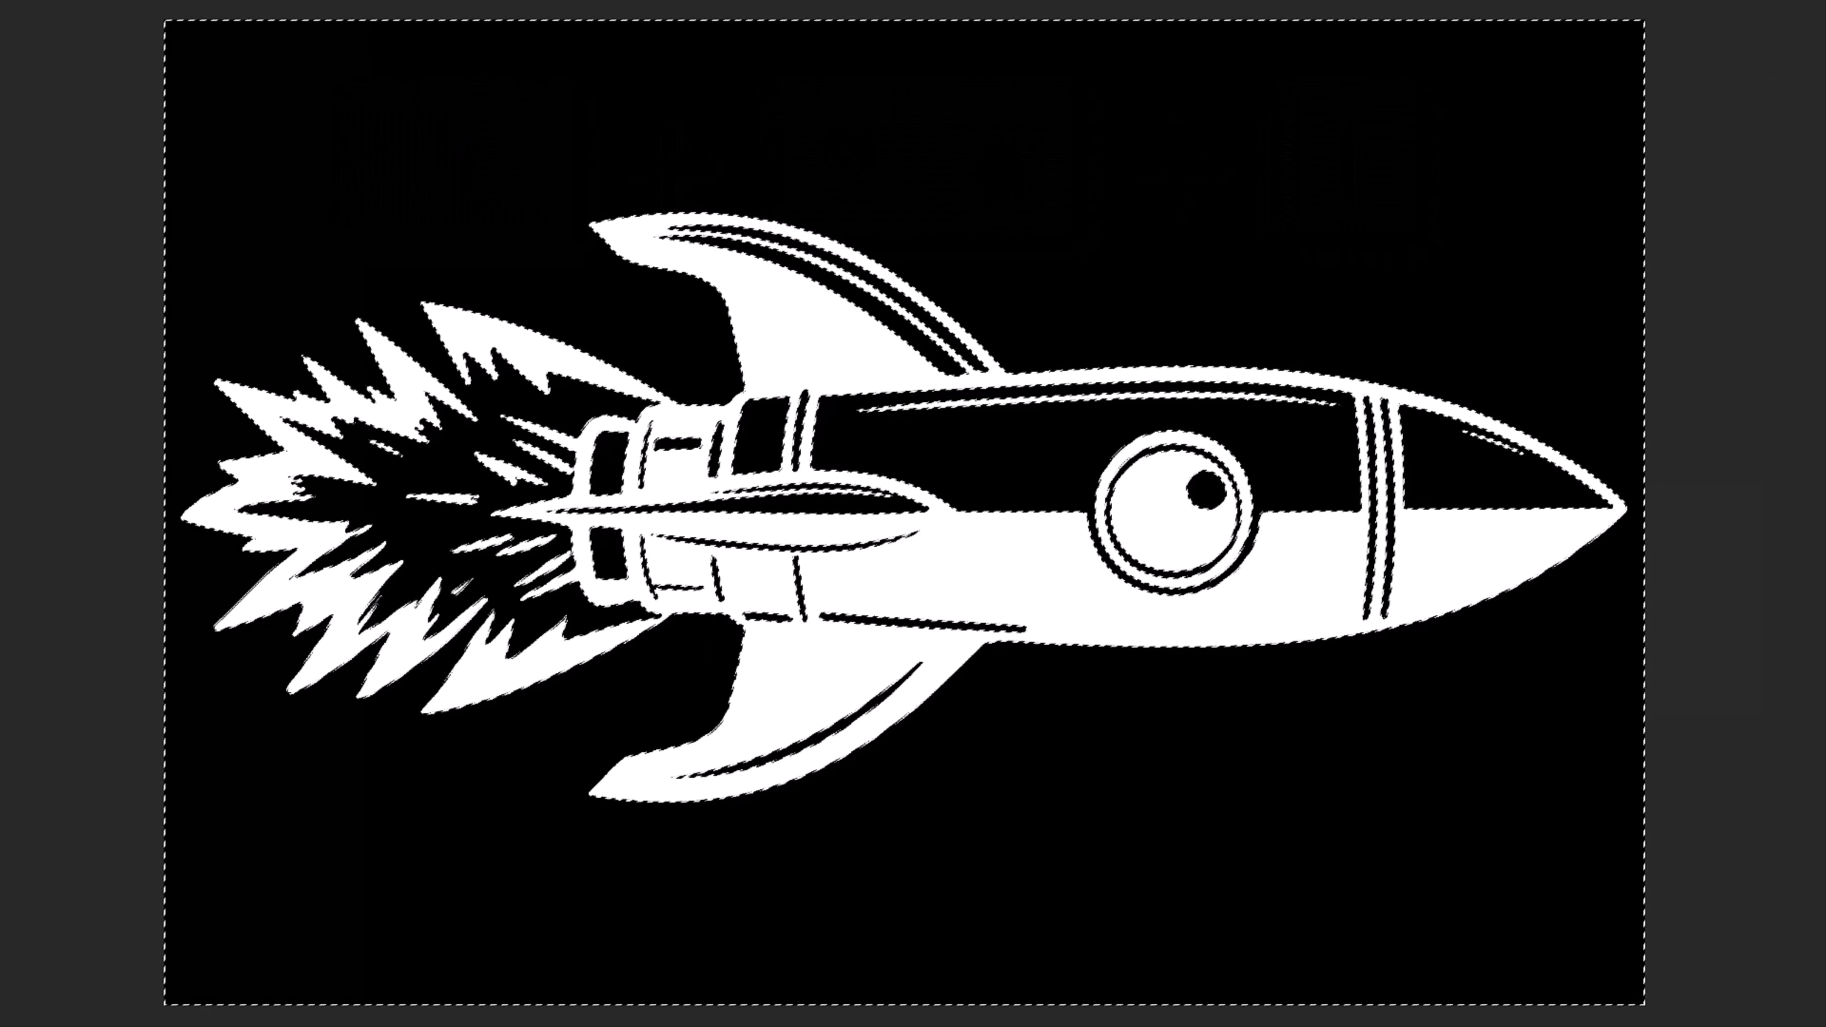
Delete the selected black areas of the rocket image, remove the selection, and copy the rocket layer into the Linoleum background document
key(Delete)
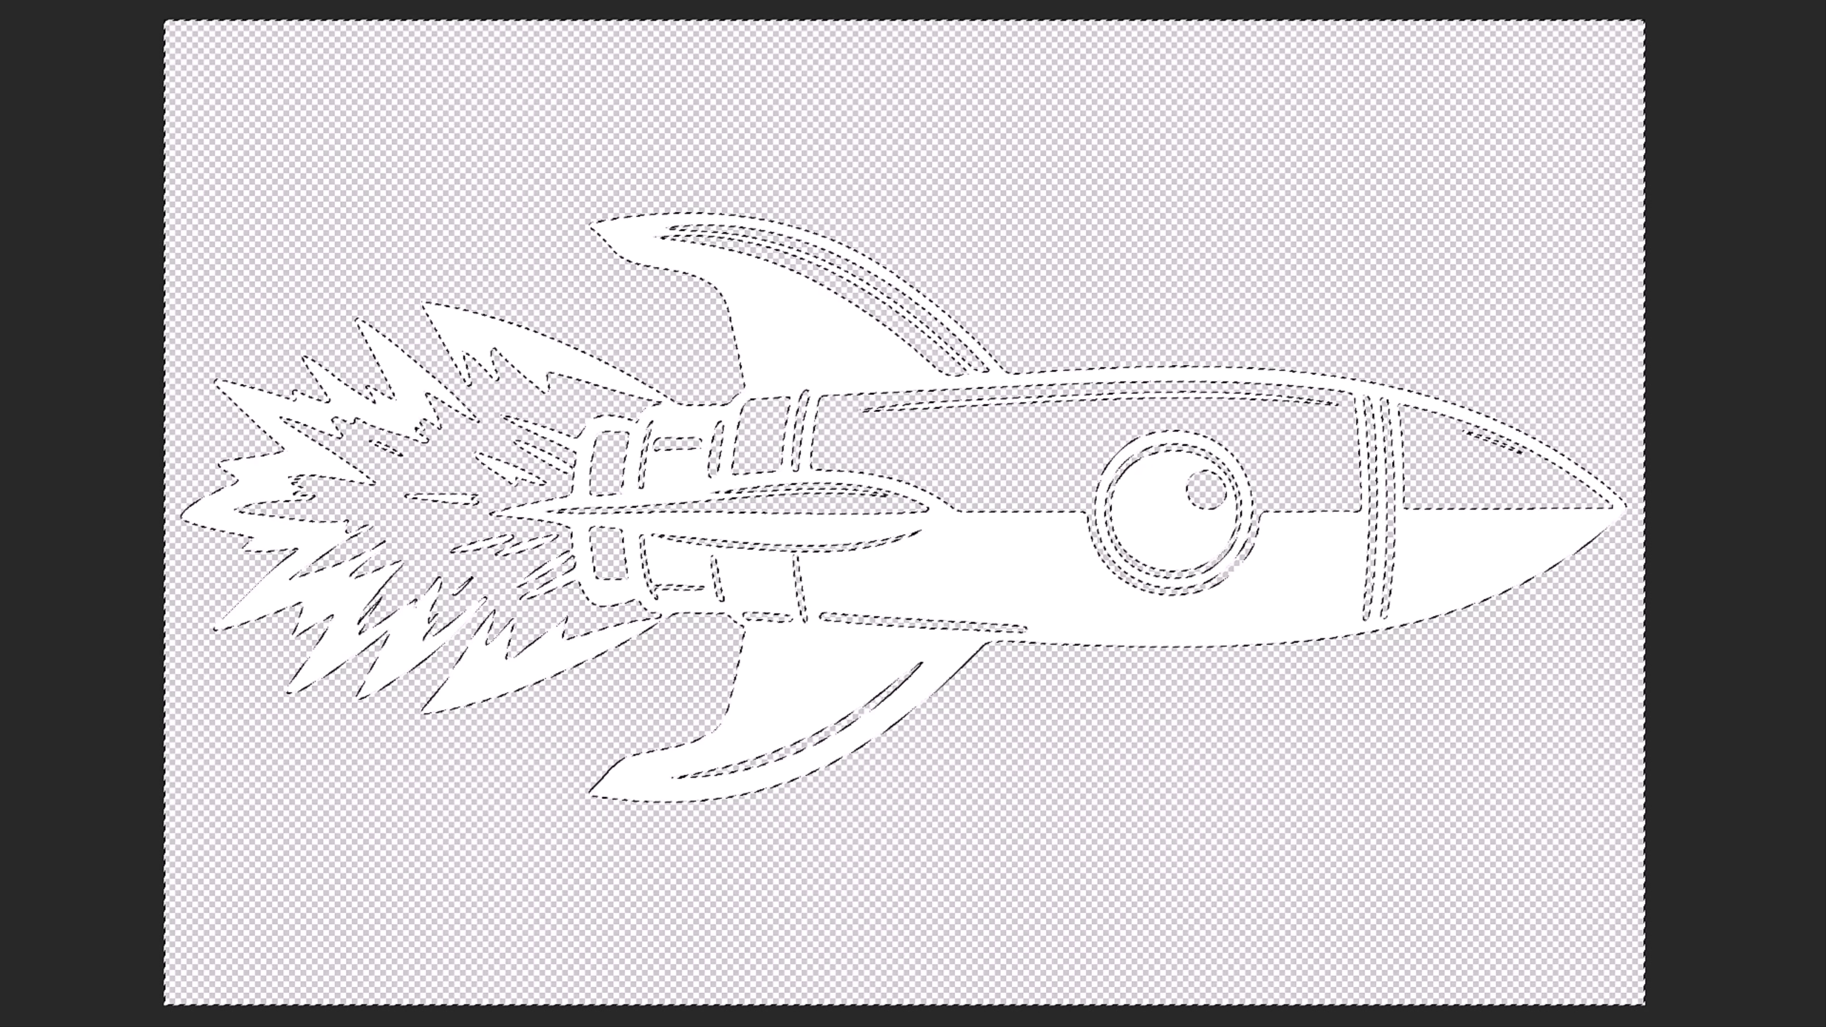
key(ctrl+d)
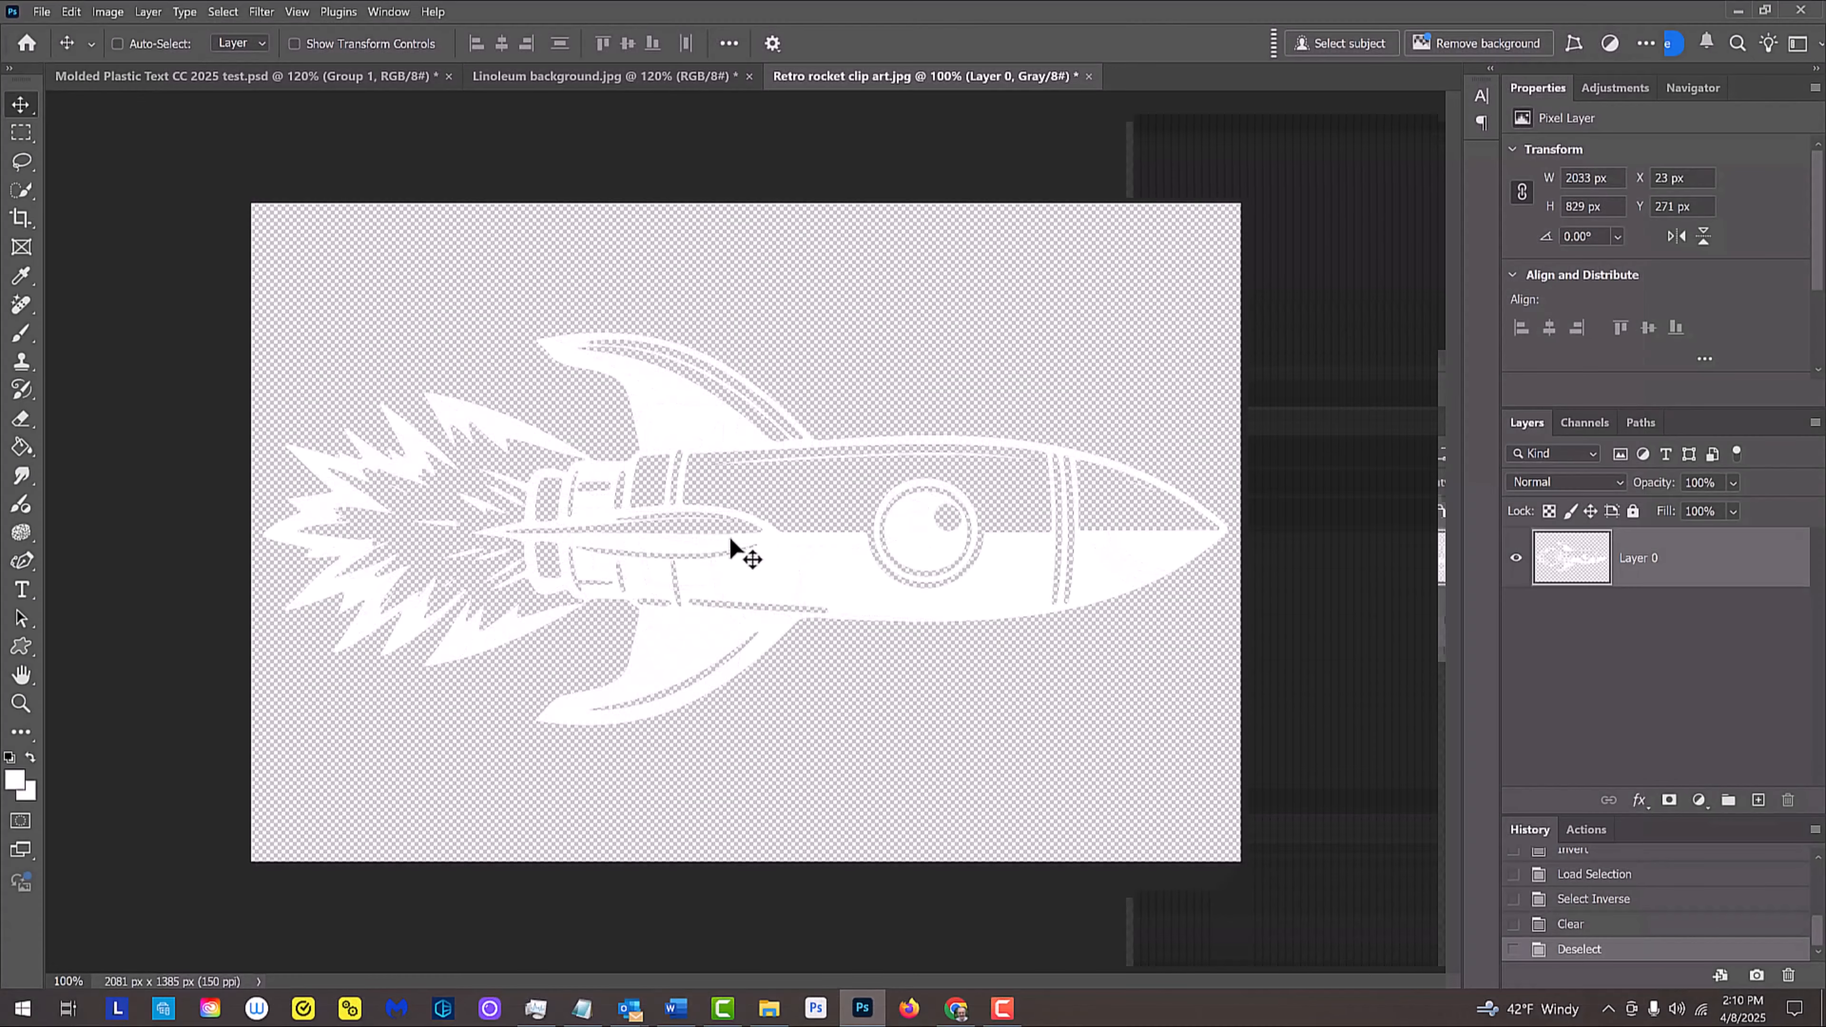
drag(878, 519, 792, 258)
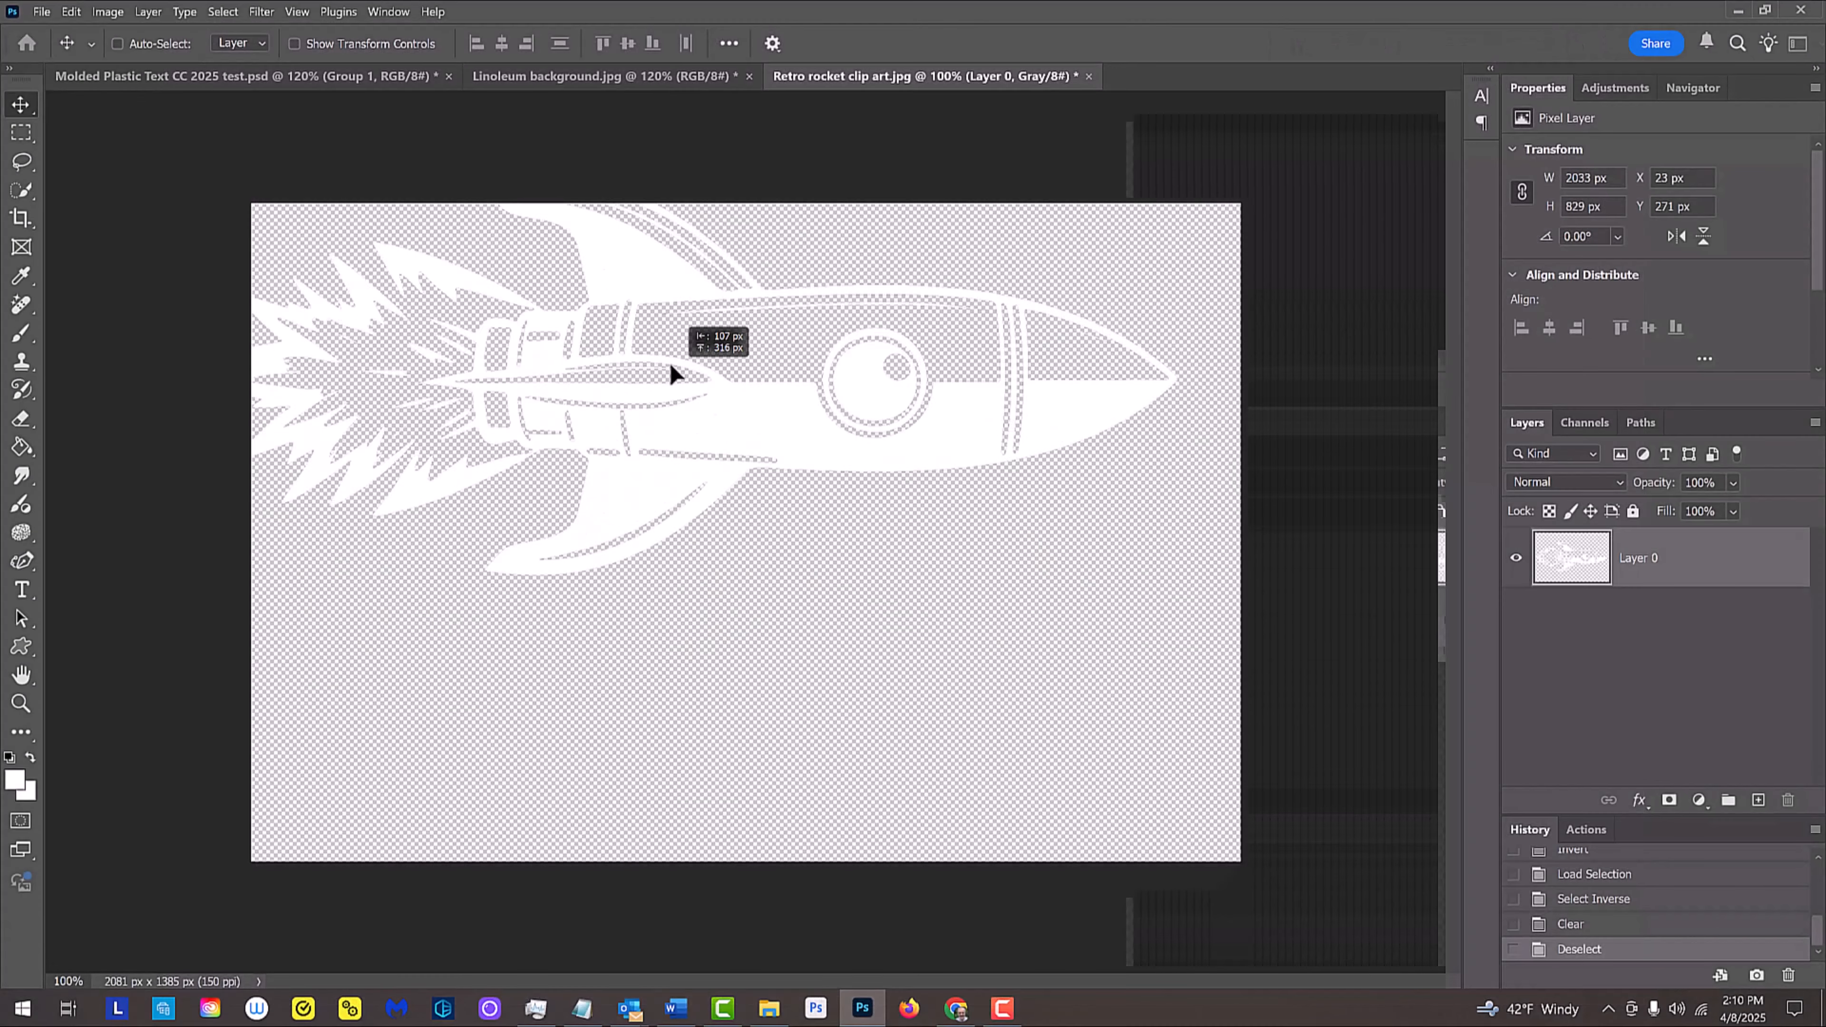
drag(671, 362, 607, 77)
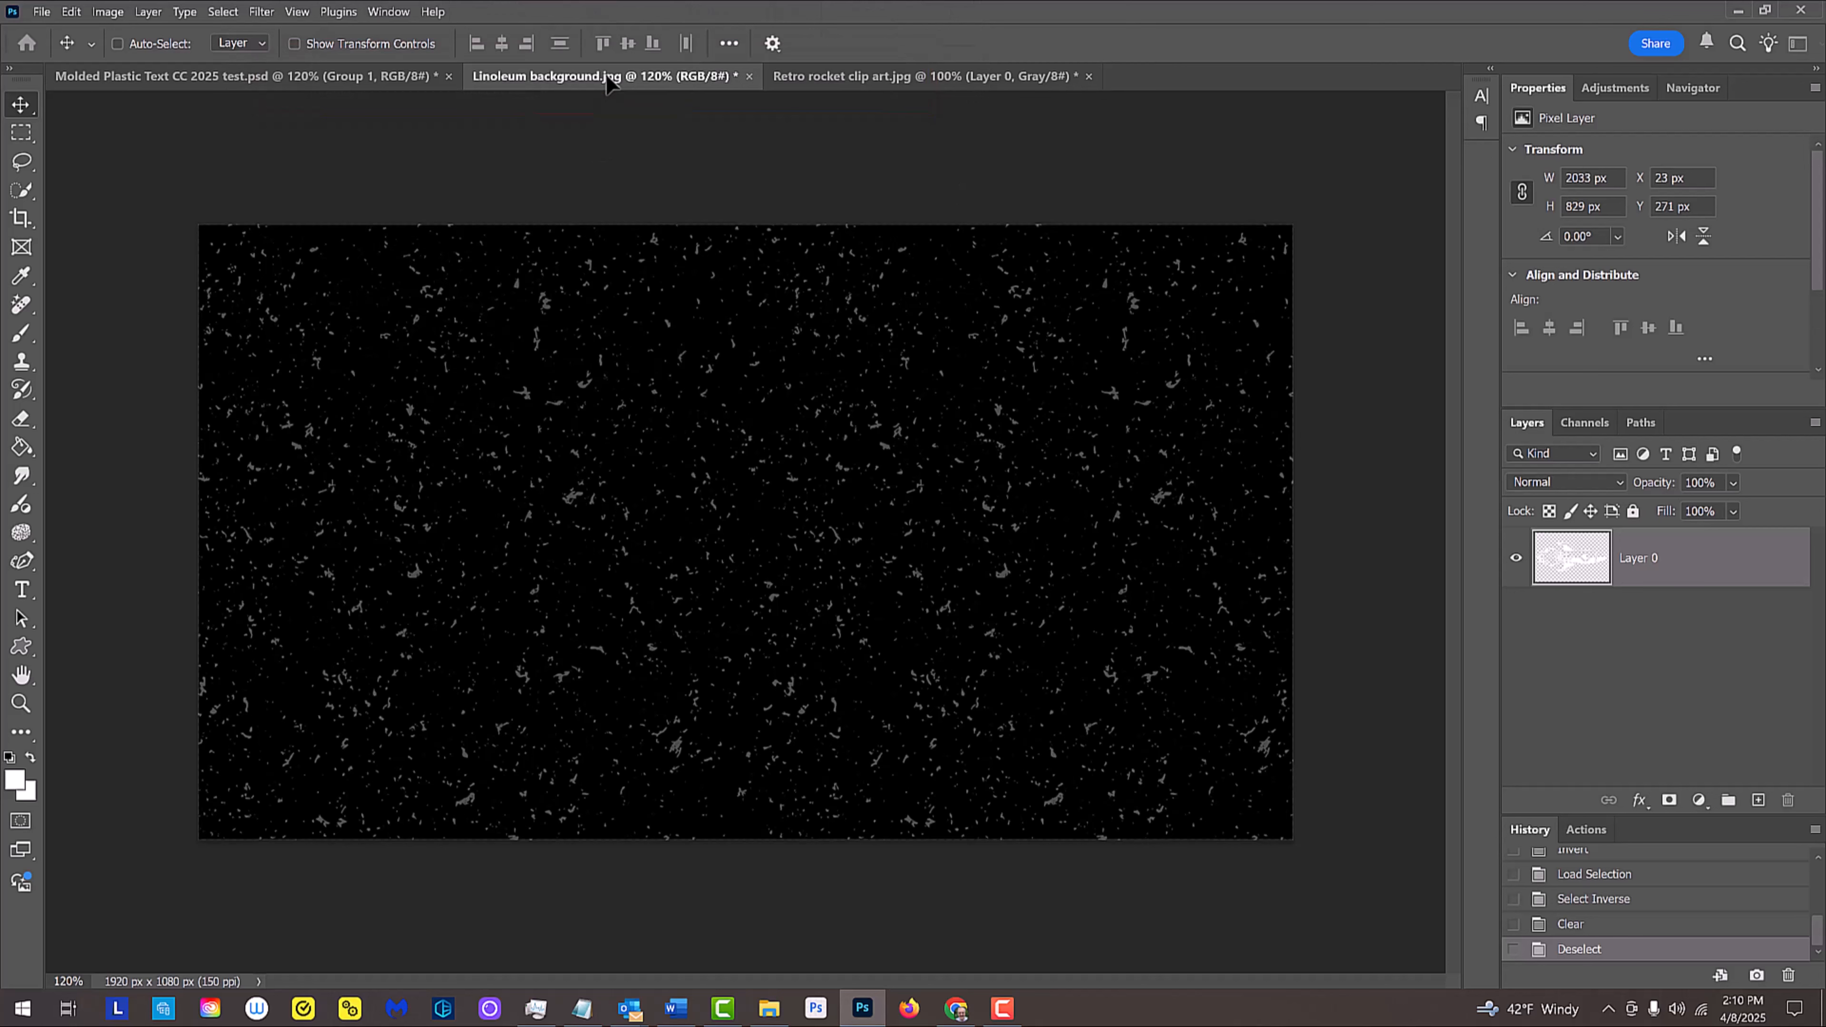
drag(607, 77, 772, 564)
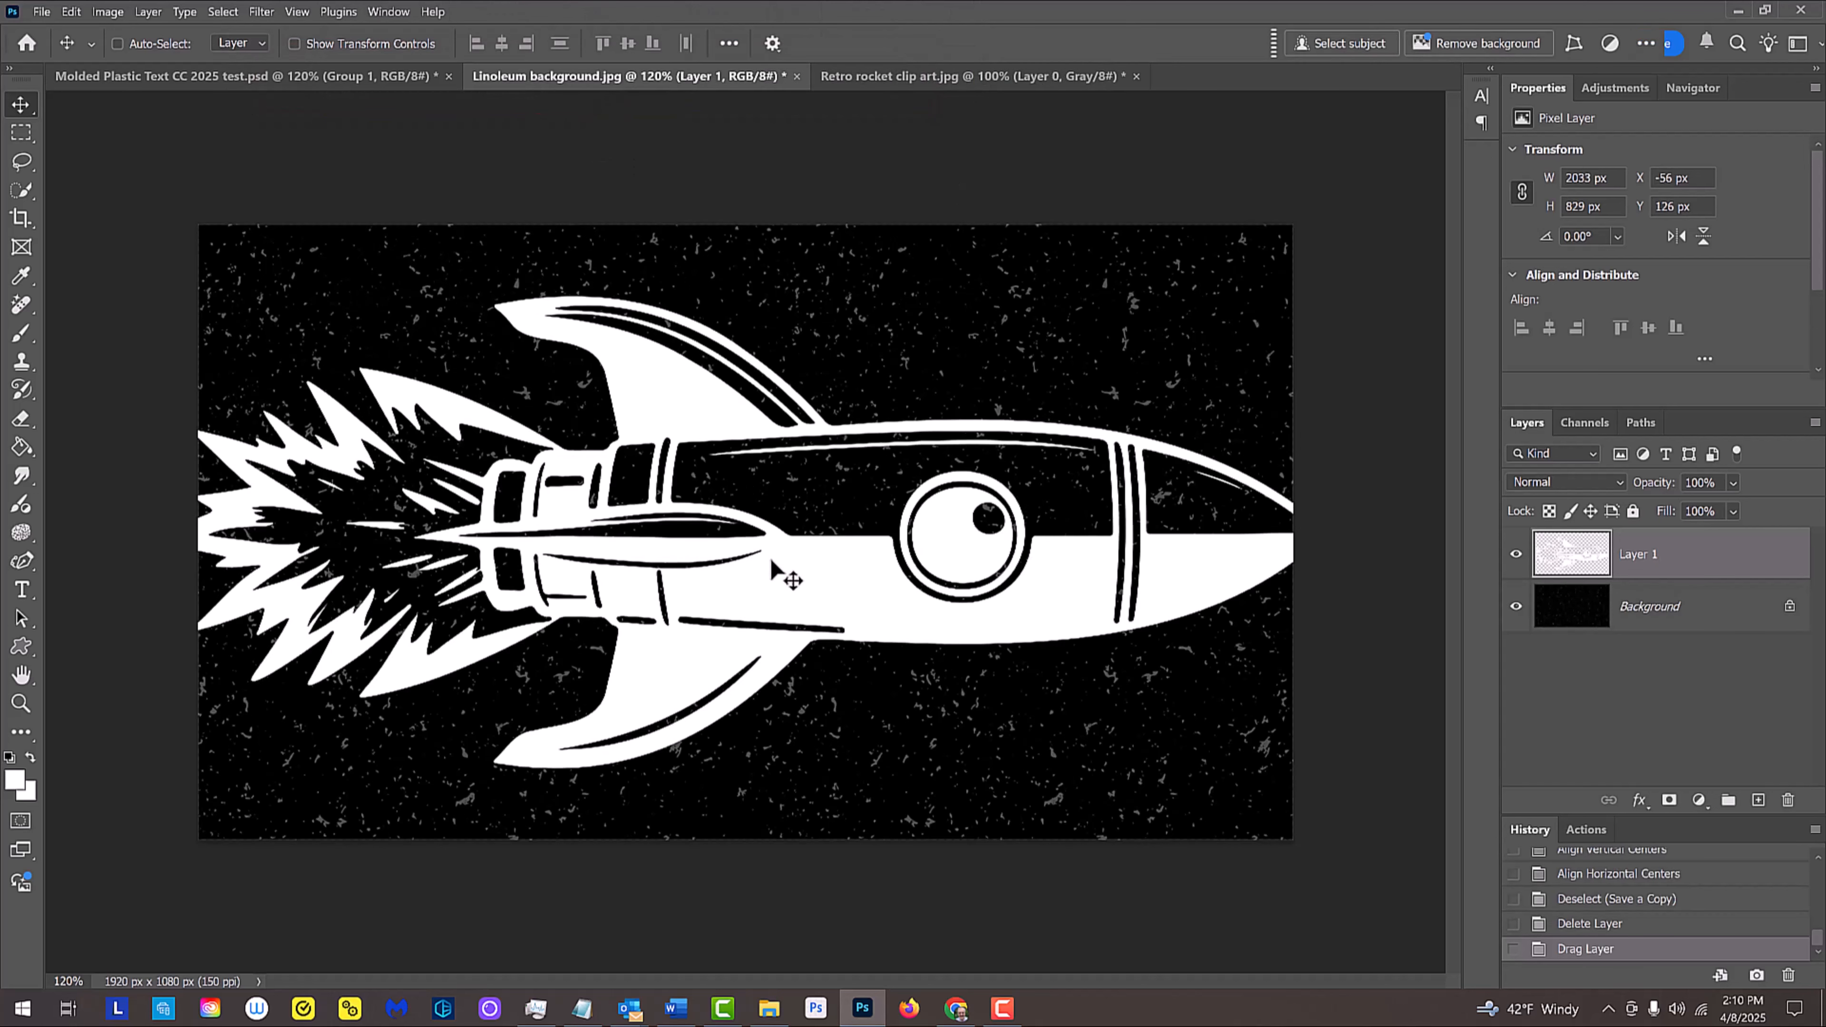
Scale the rocket proportionally from its center to about 82% so it fits inside the linoleum canvas
key(ctrl+t)
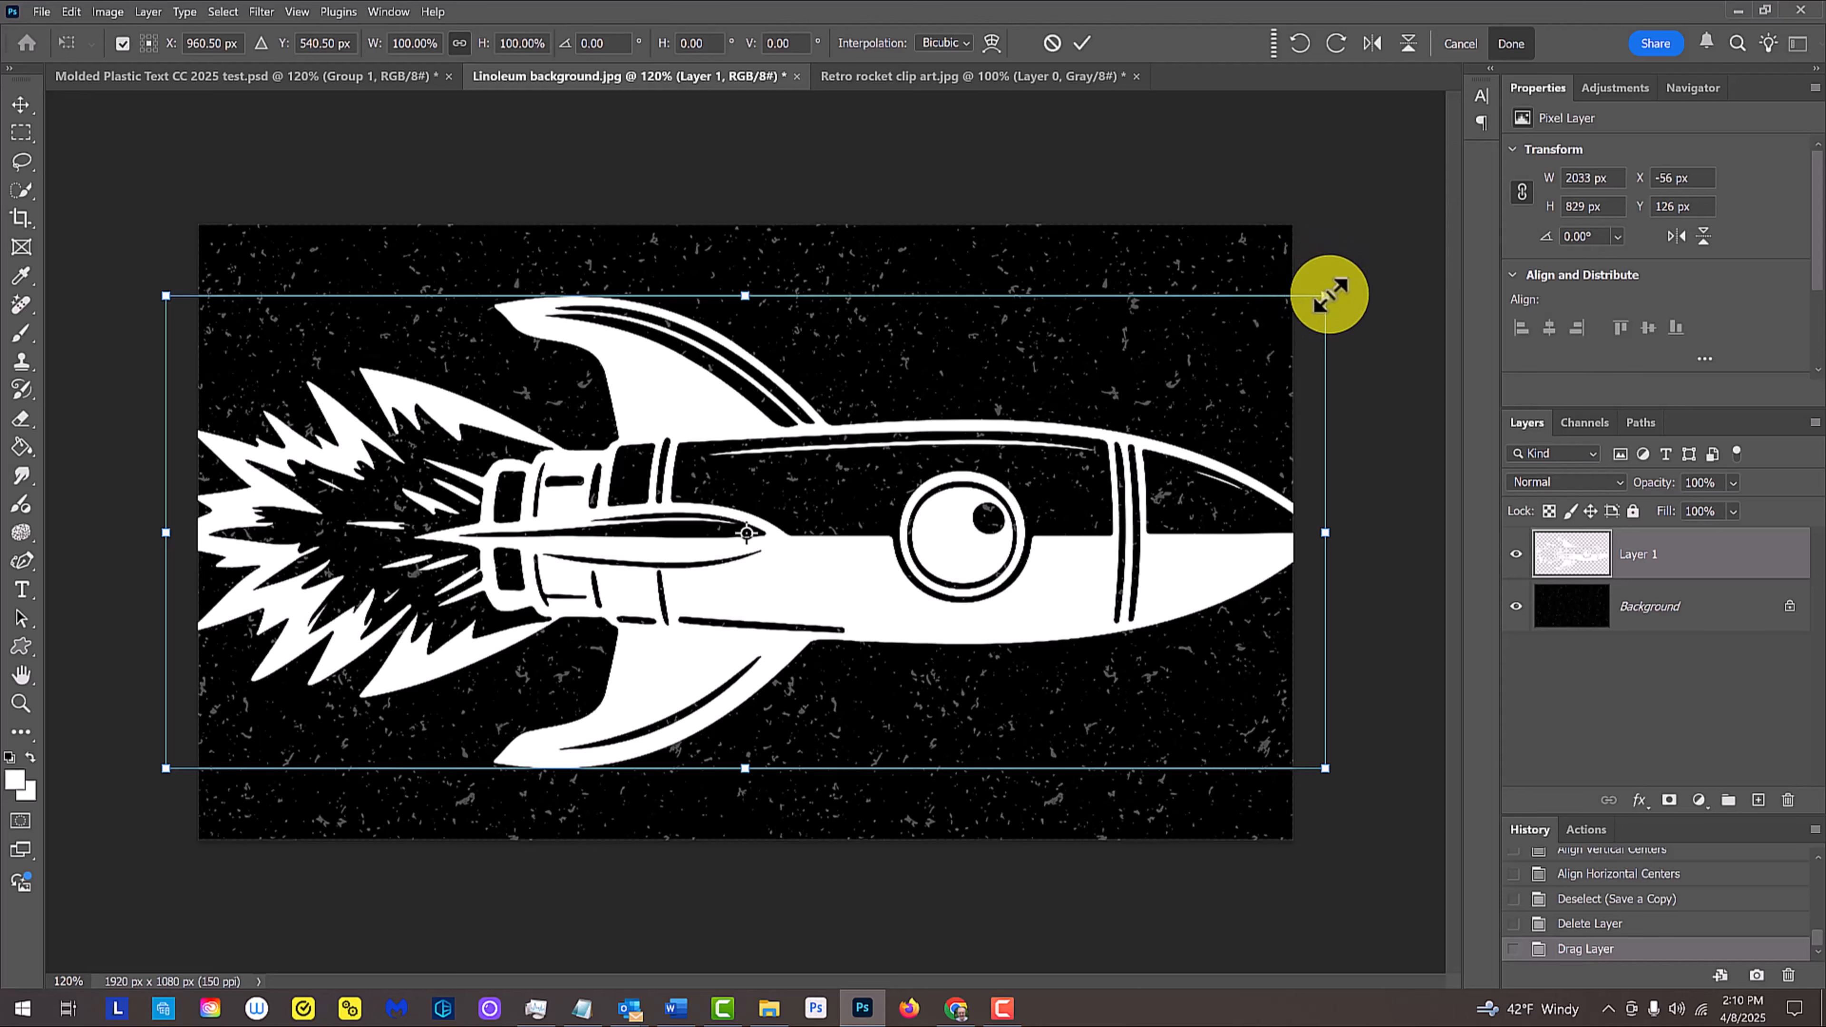
key(alt)
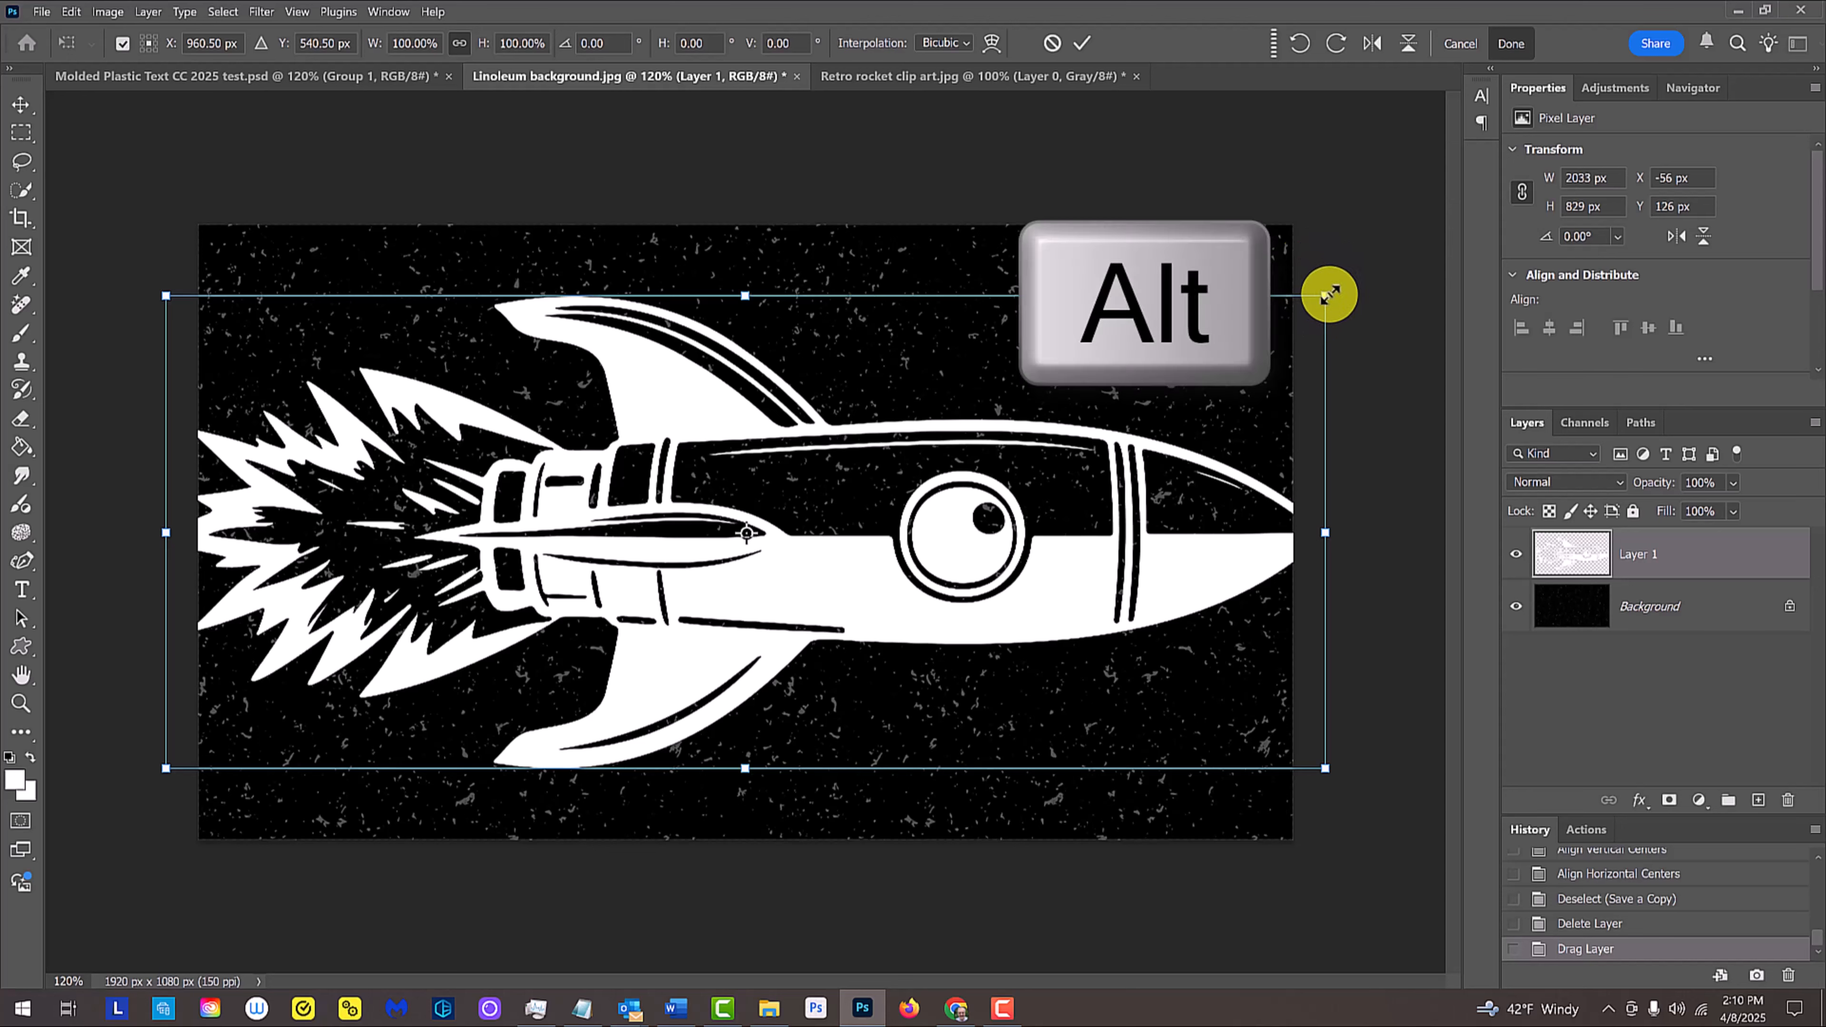
drag(1330, 294, 1227, 334)
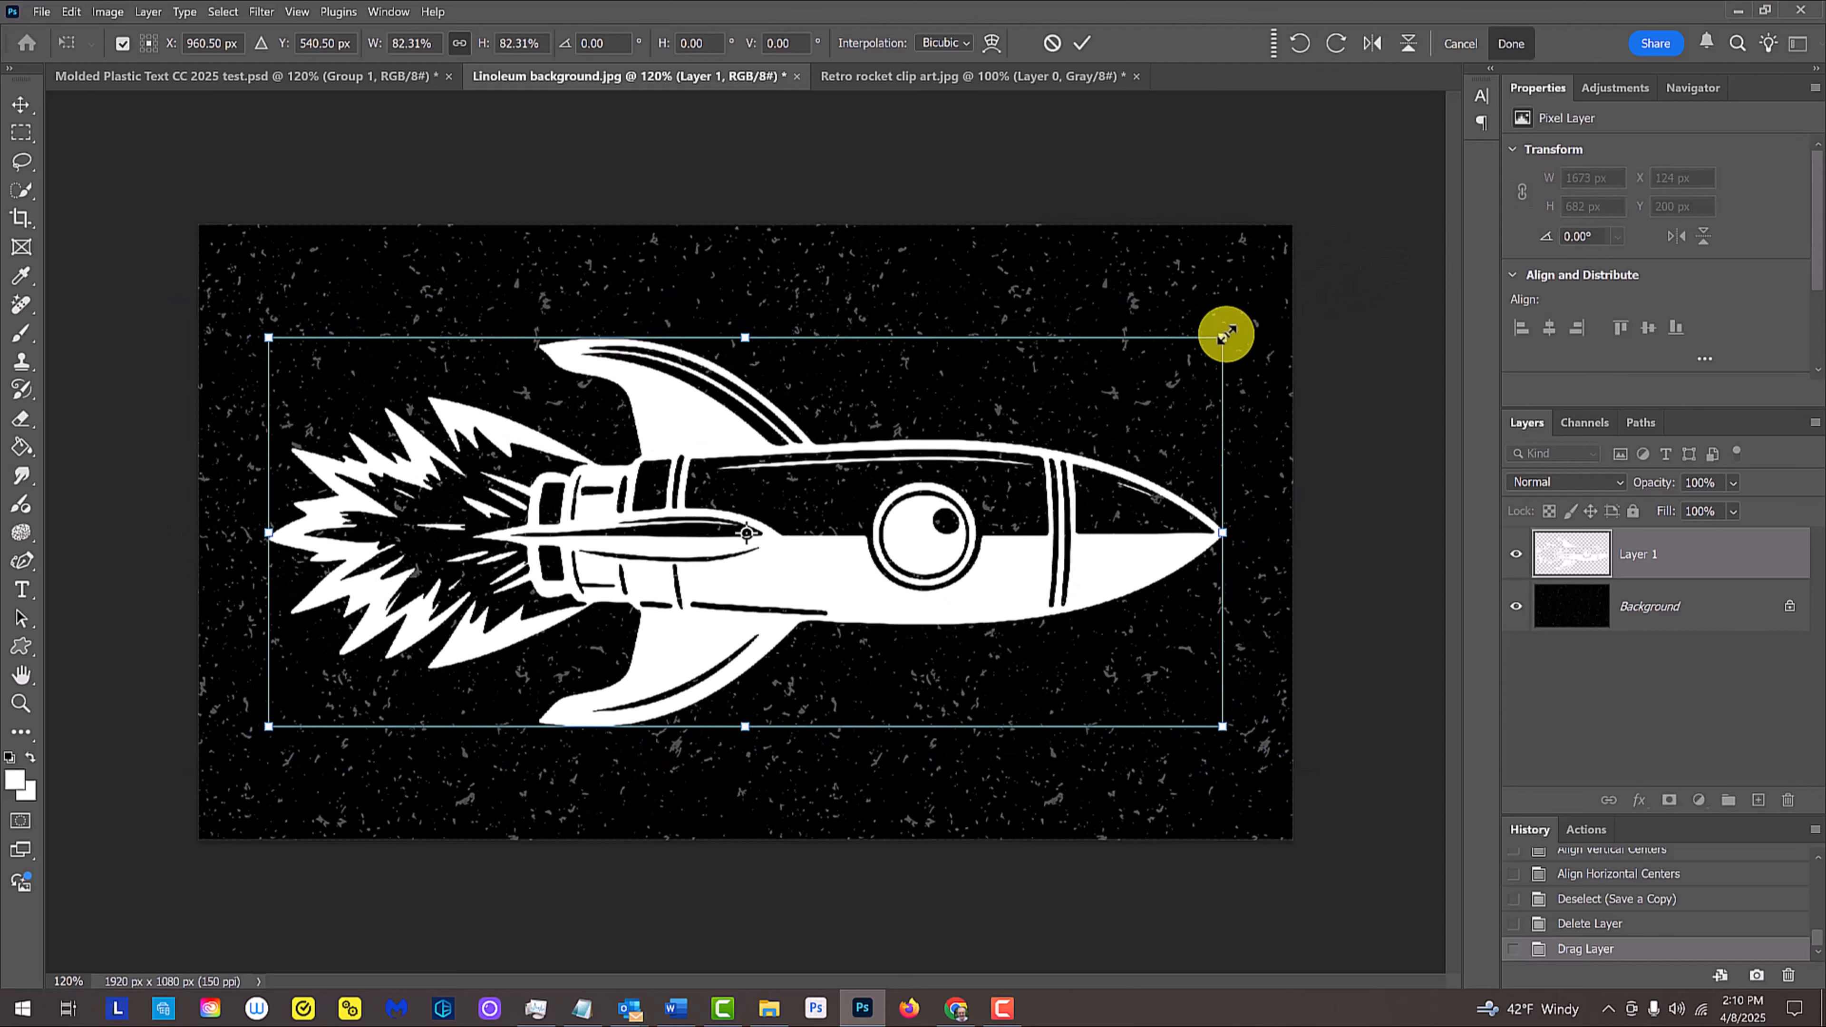
key(Return)
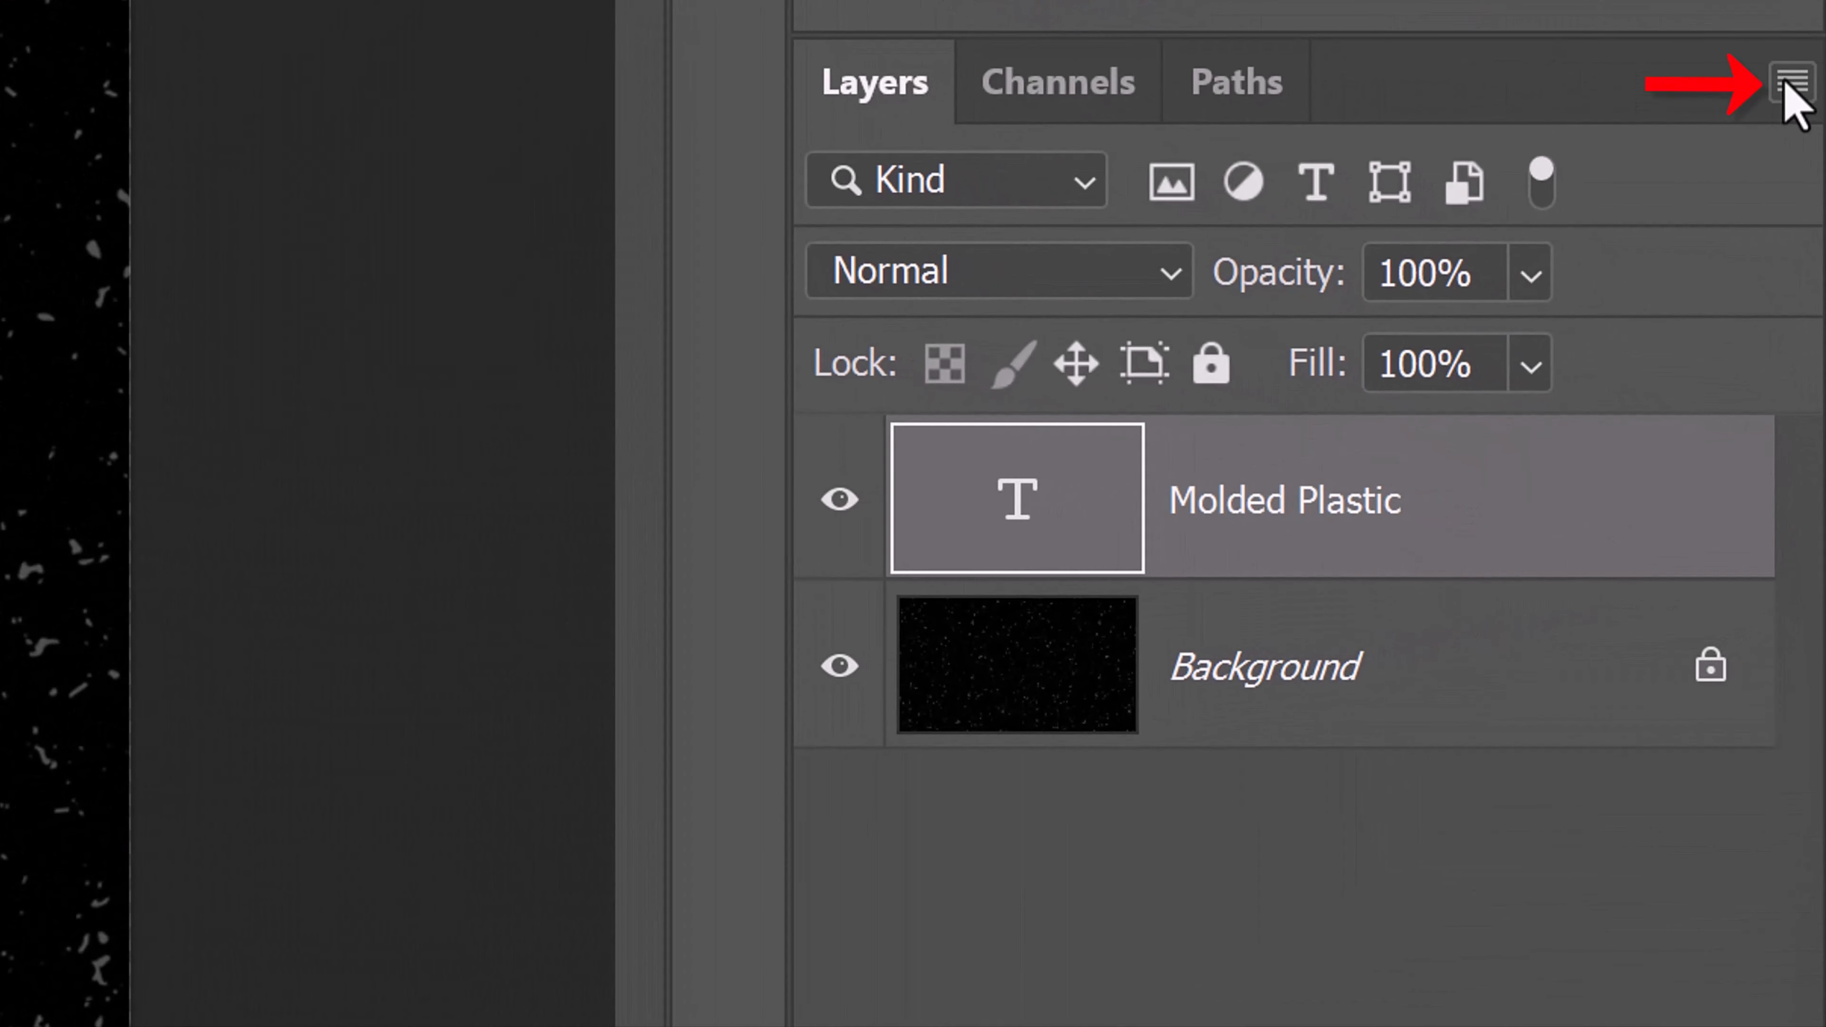
Convert the Molded Plastic text layer to a smart object and add a Gradient Overlay layer style to it
click(1790, 83)
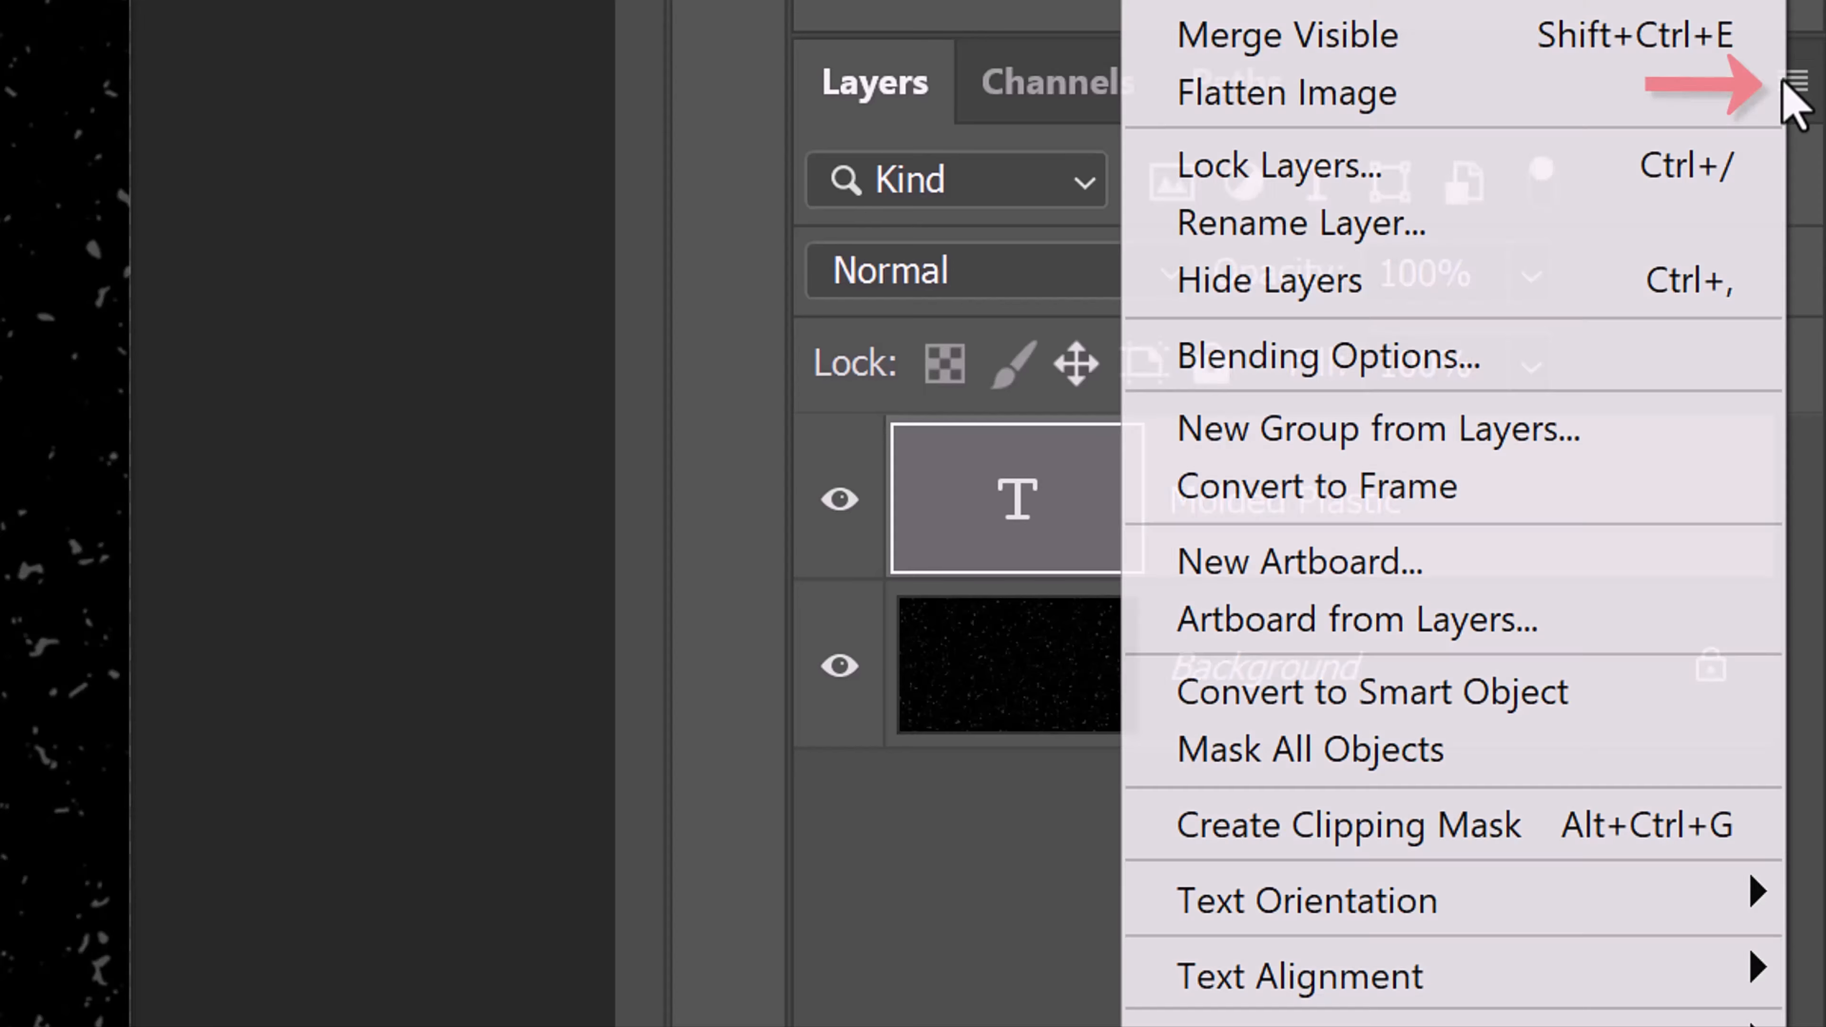
click(1340, 692)
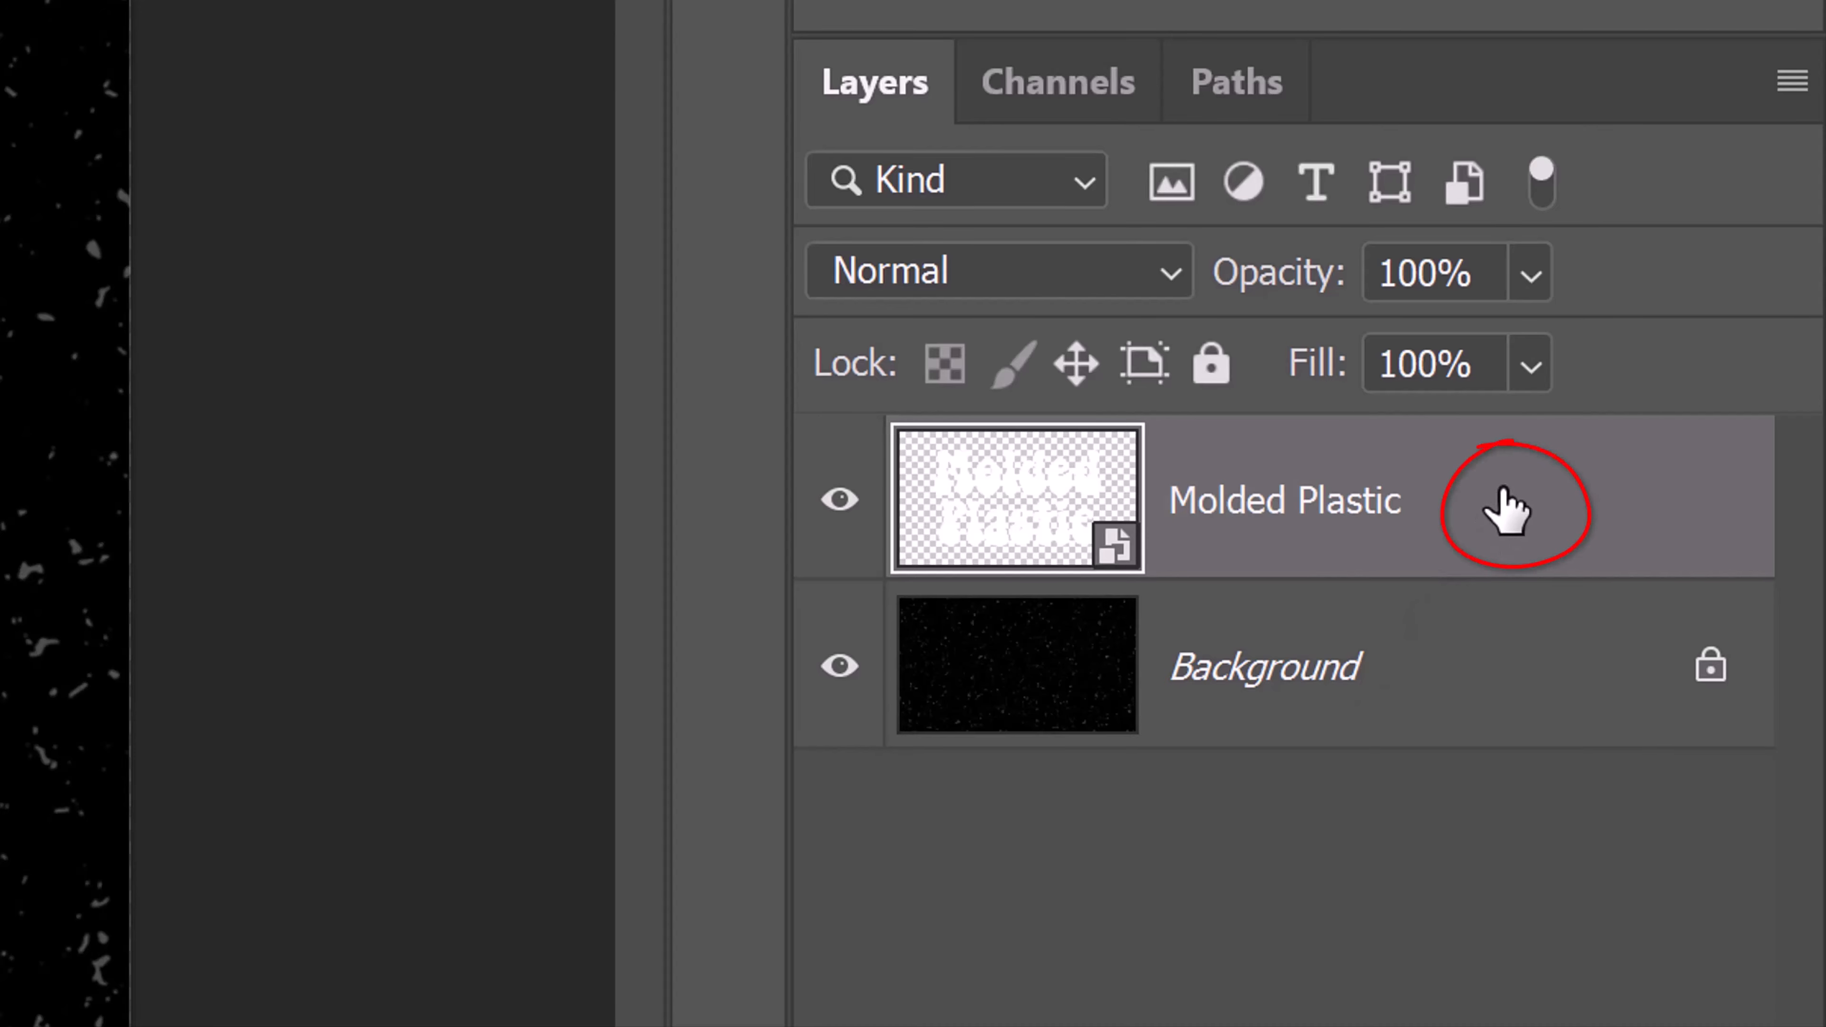
double_click(1506, 511)
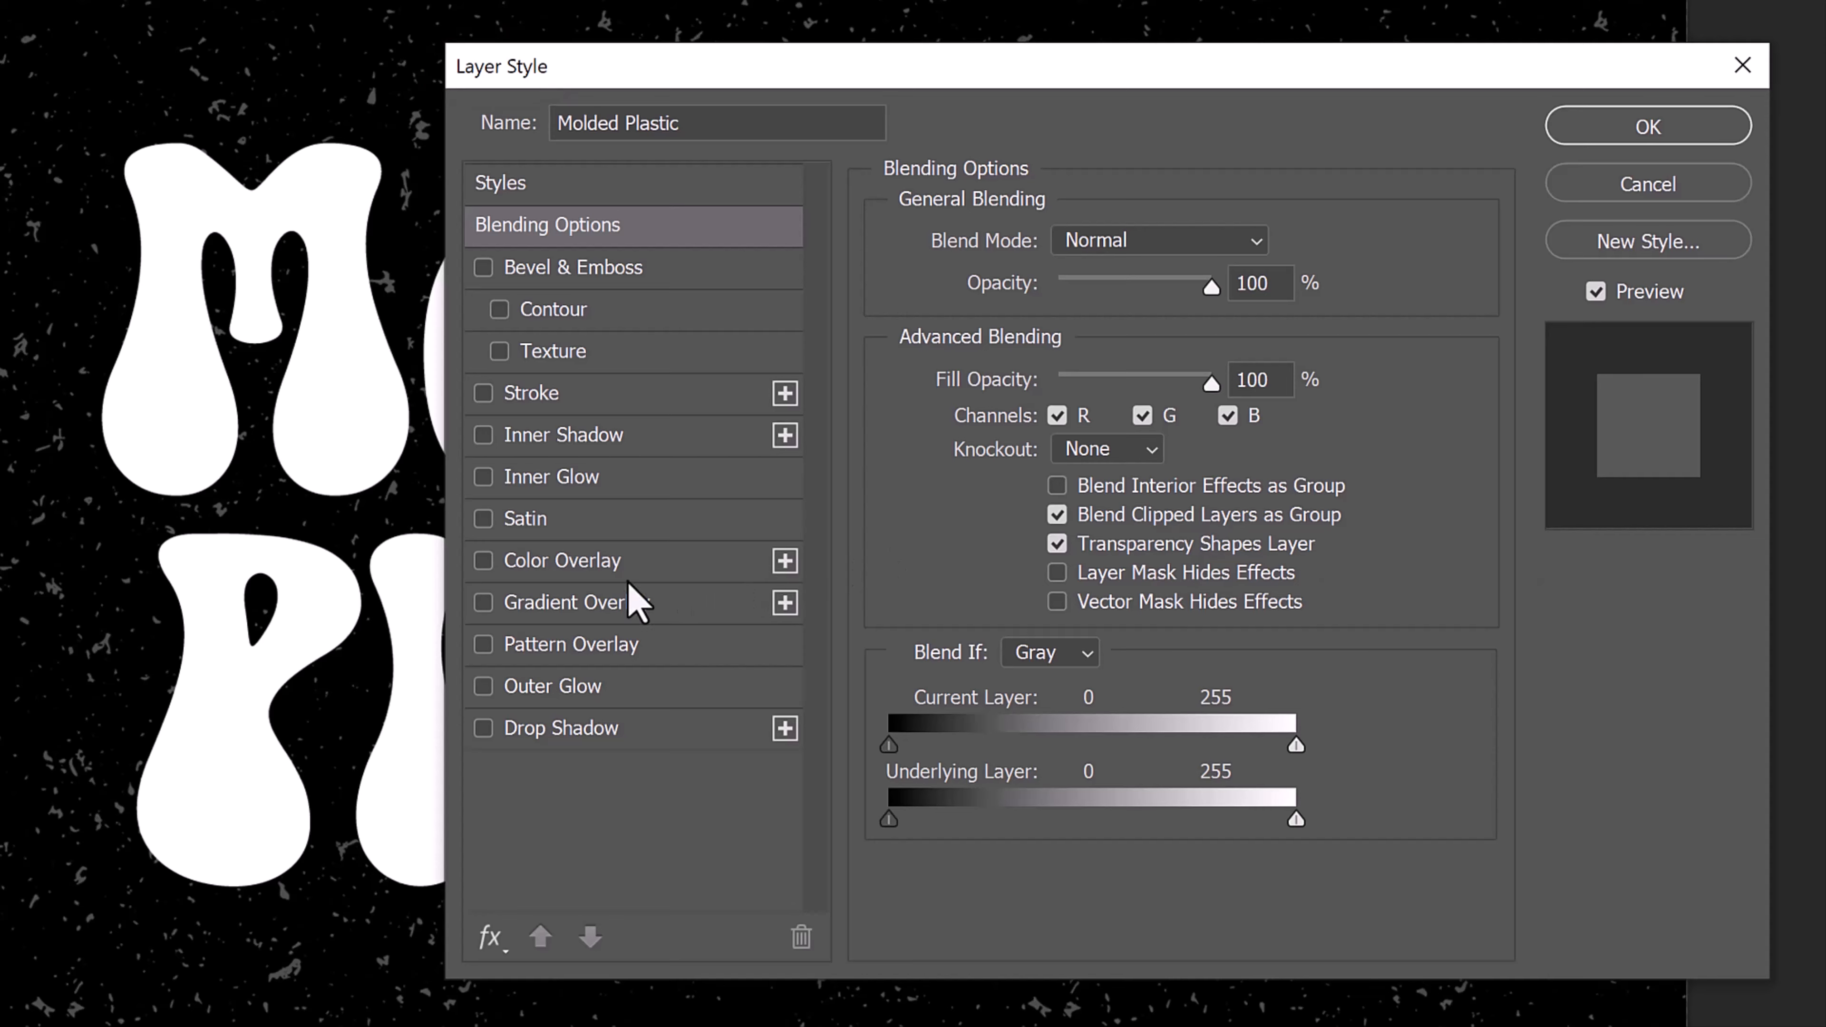
click(572, 603)
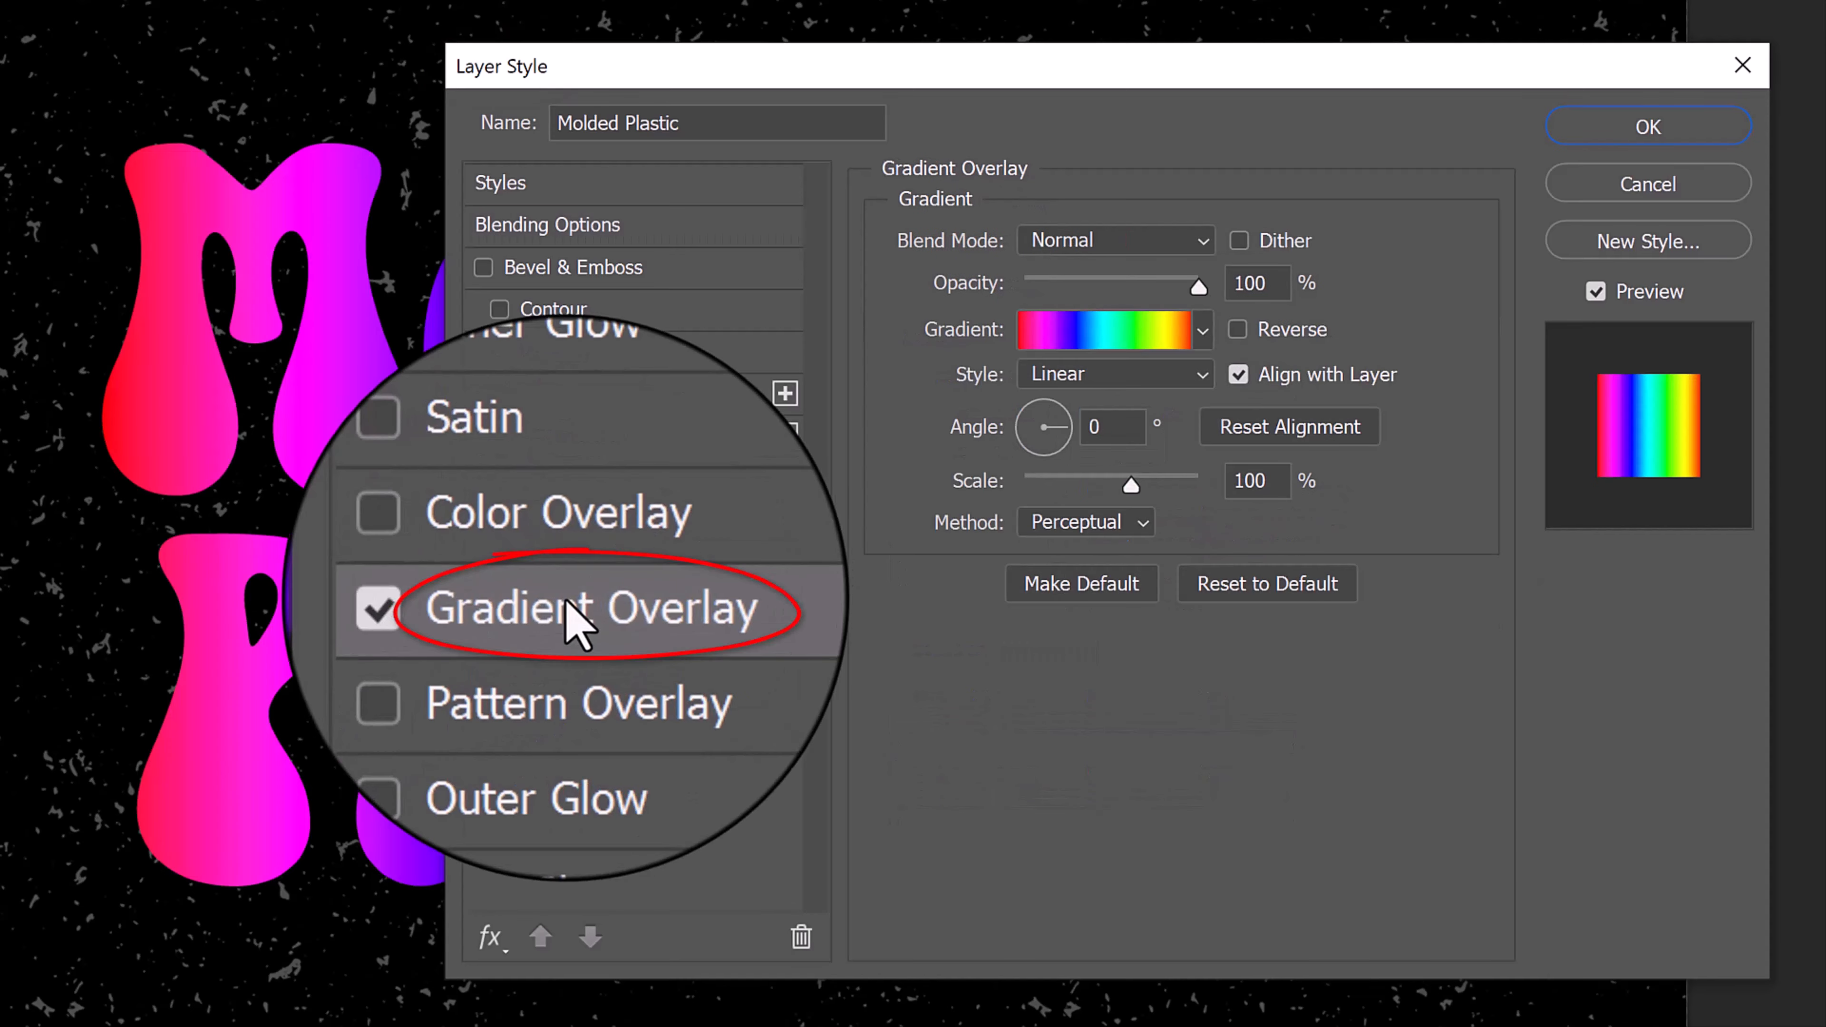
Load the legacy gradients and use the opaque rainbow gradient from the Legacy Default Gradients for the Molded Plastic layer's Gradient Overlay
click(1202, 330)
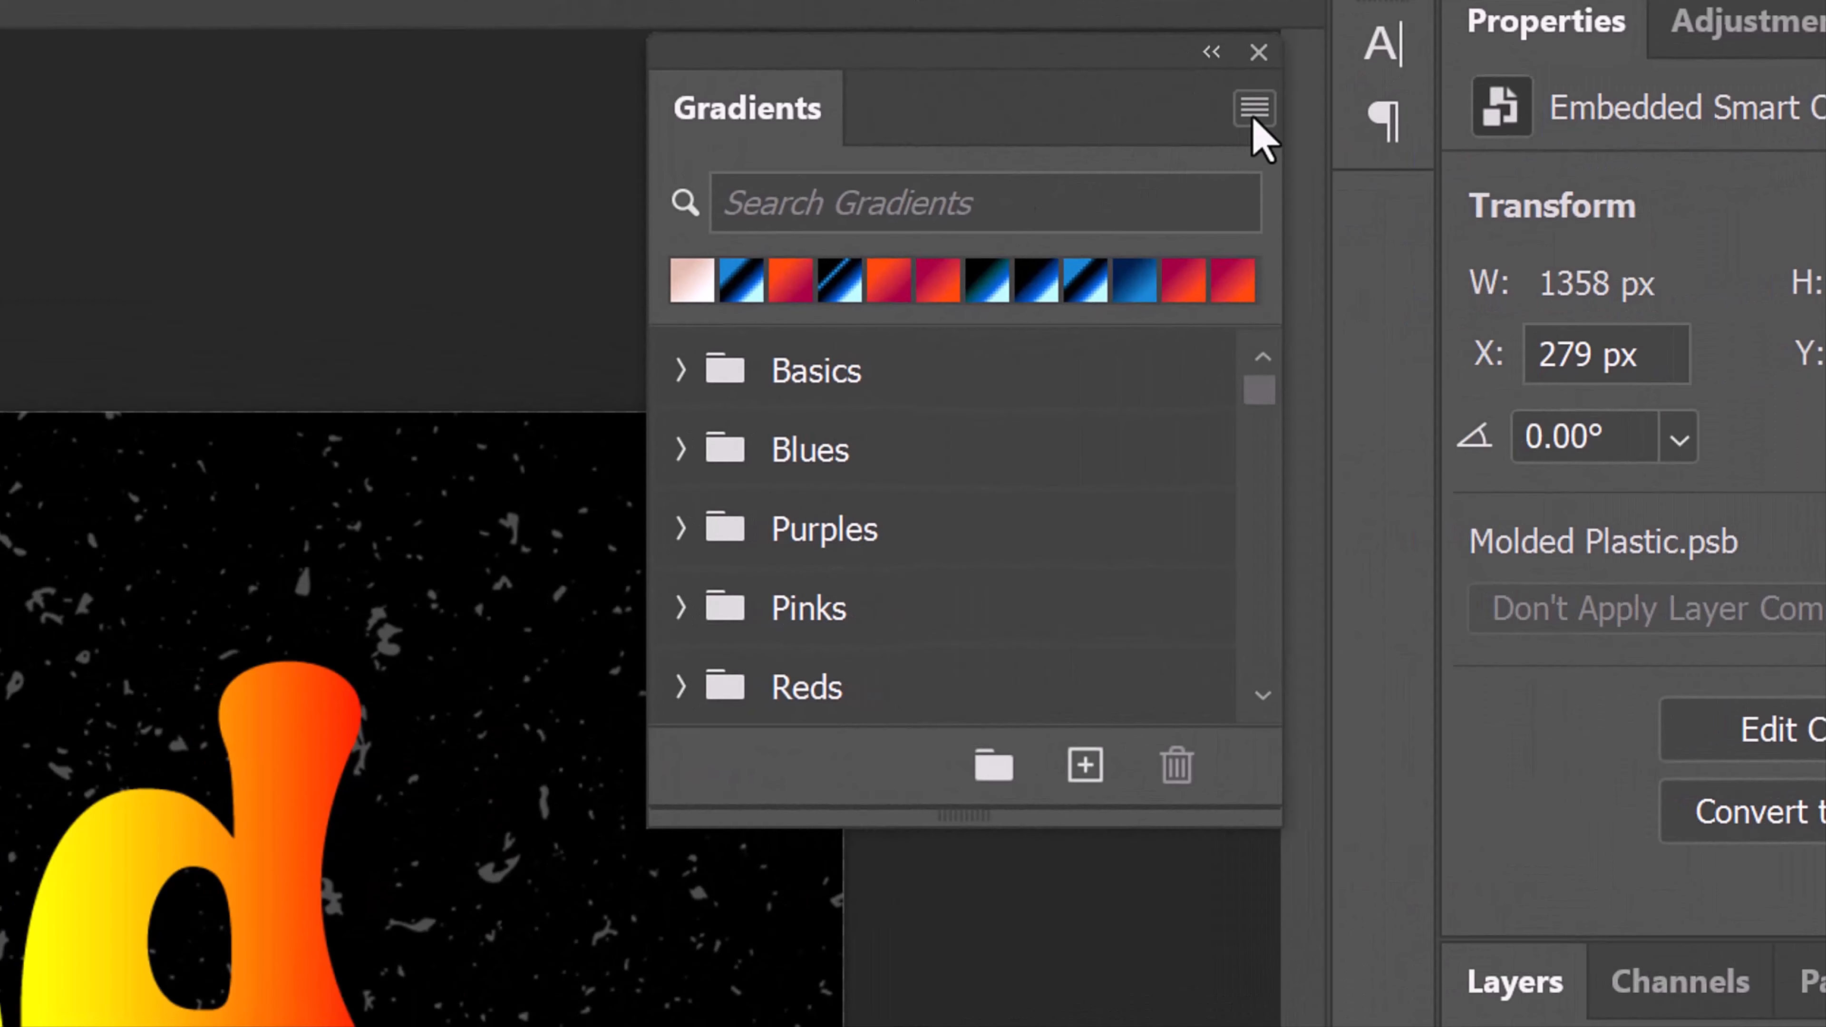
click(1255, 108)
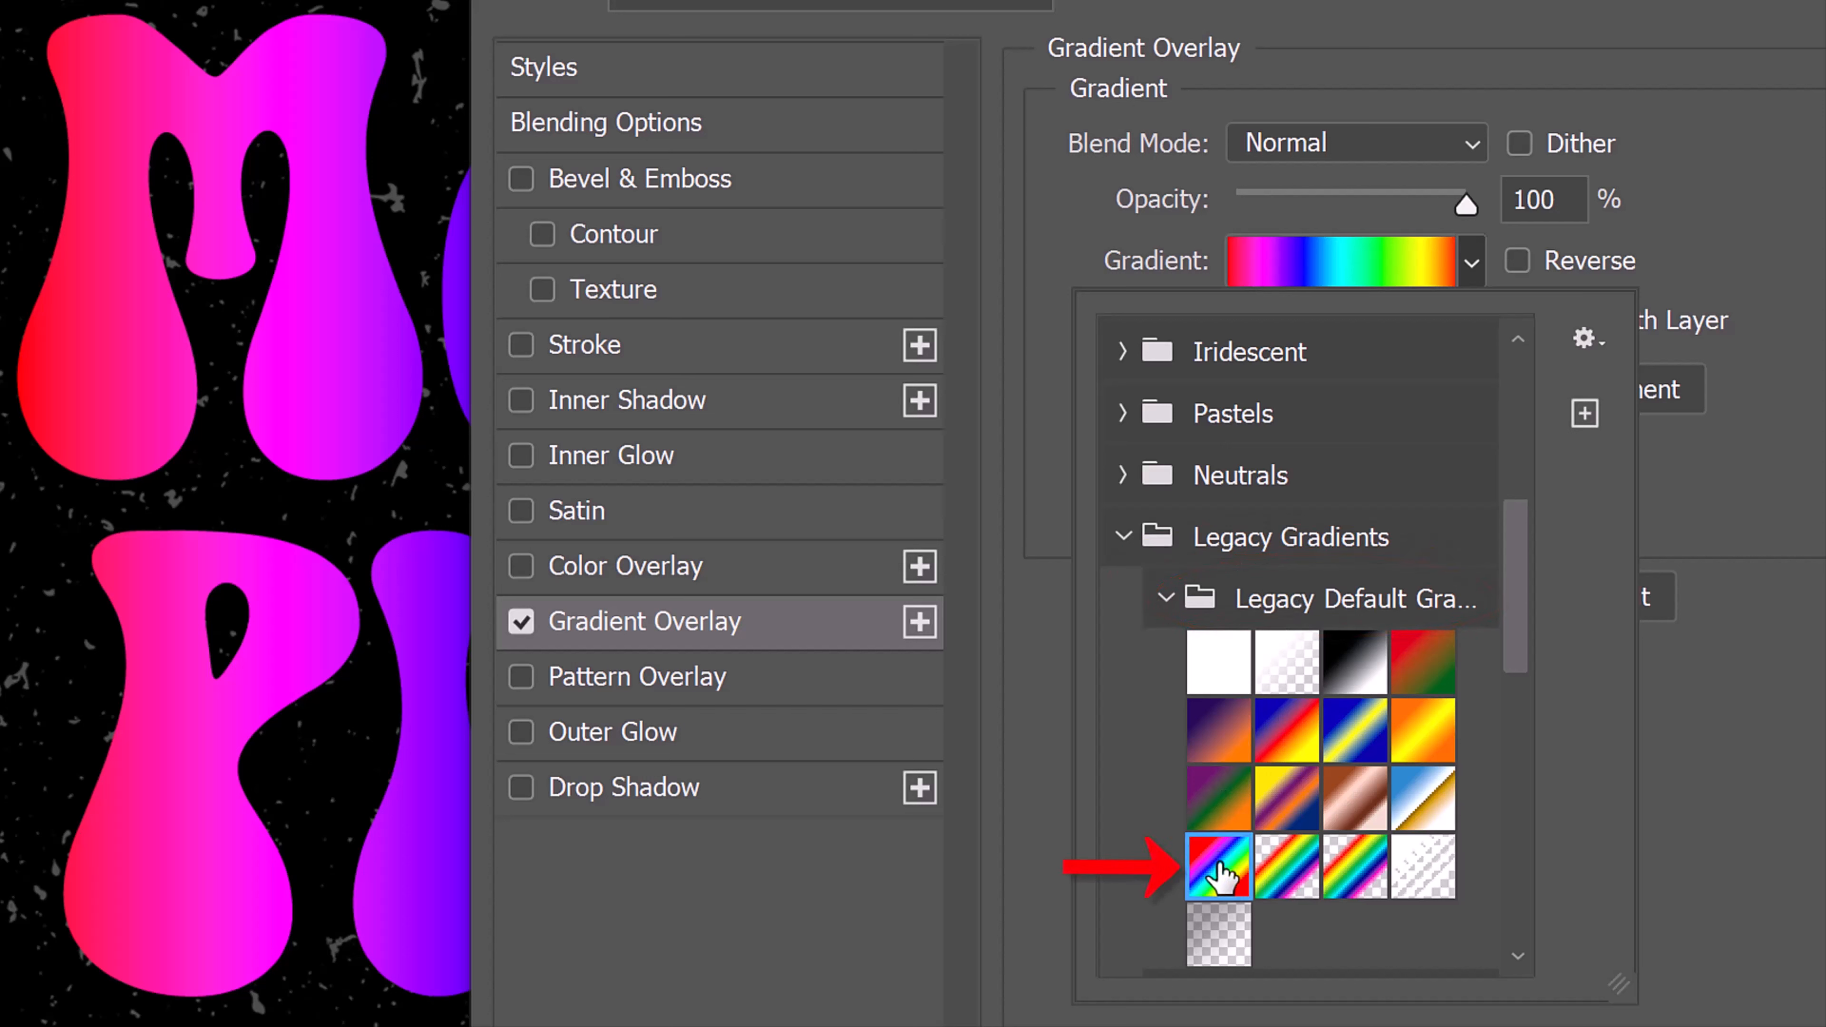
click(1683, 795)
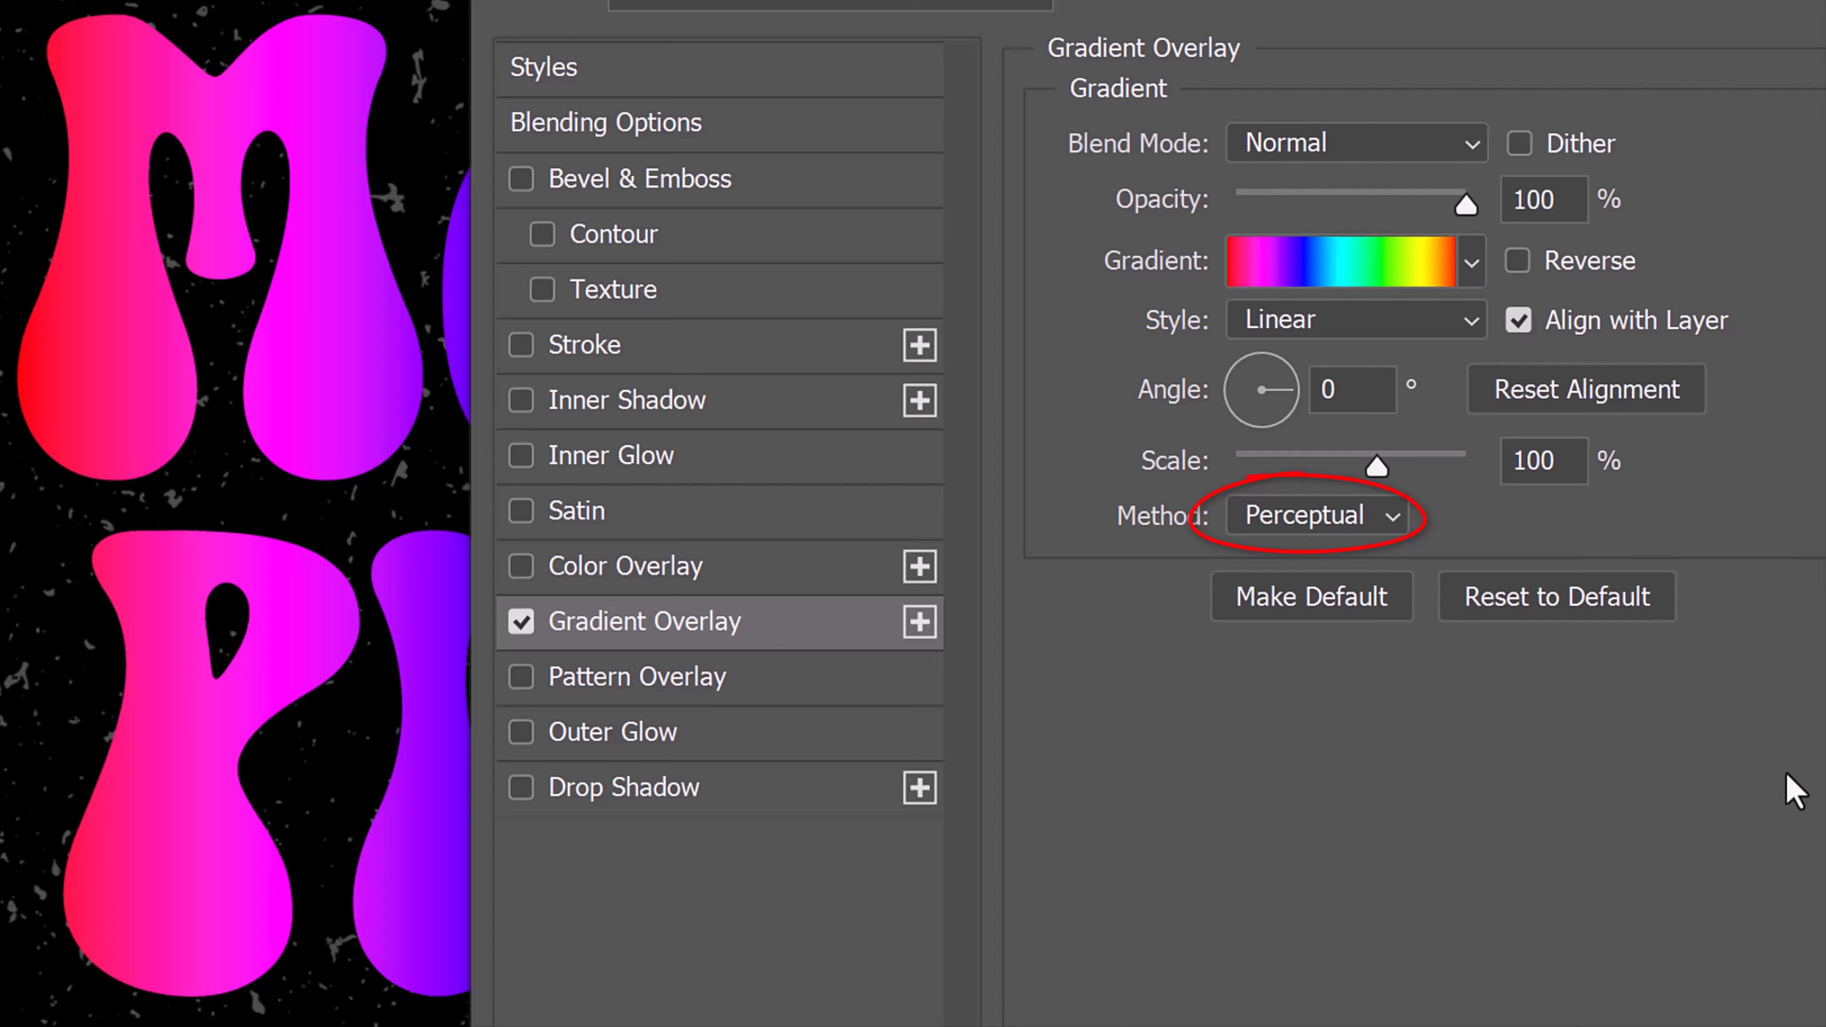
Add a Bevel & Emboss effect to the Molded Plastic layer's style
click(651, 193)
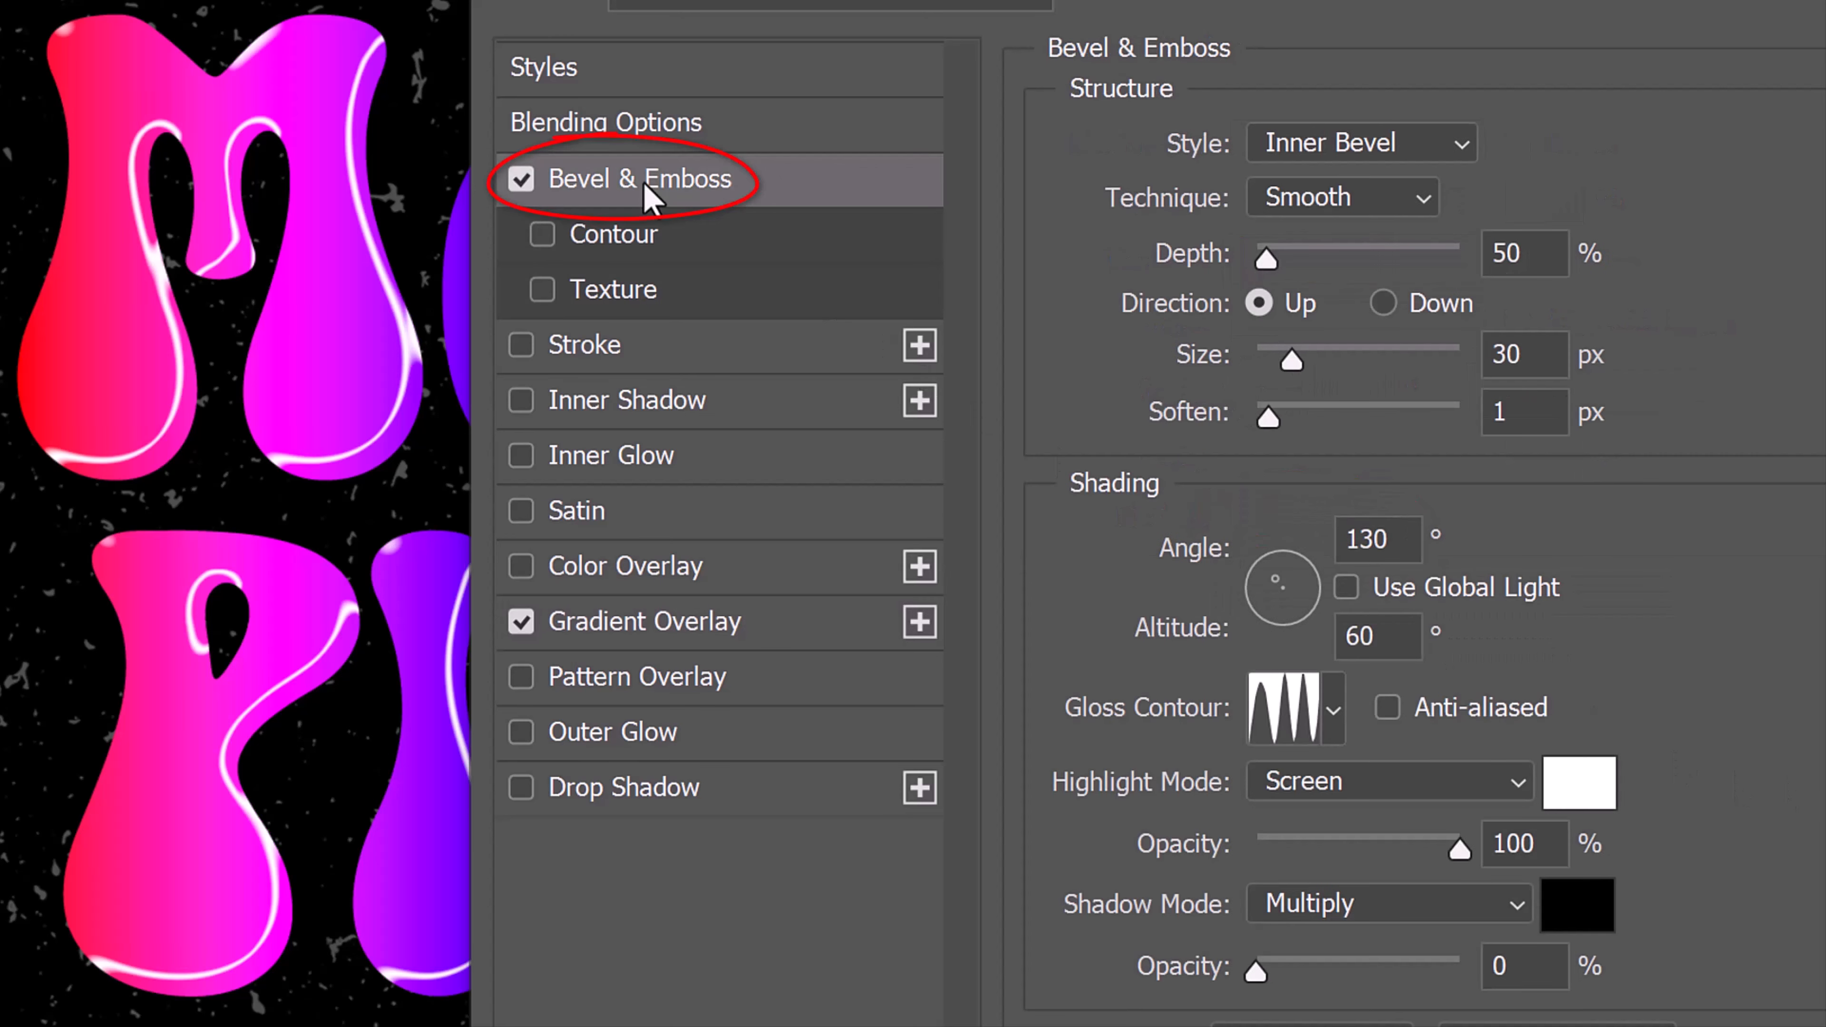